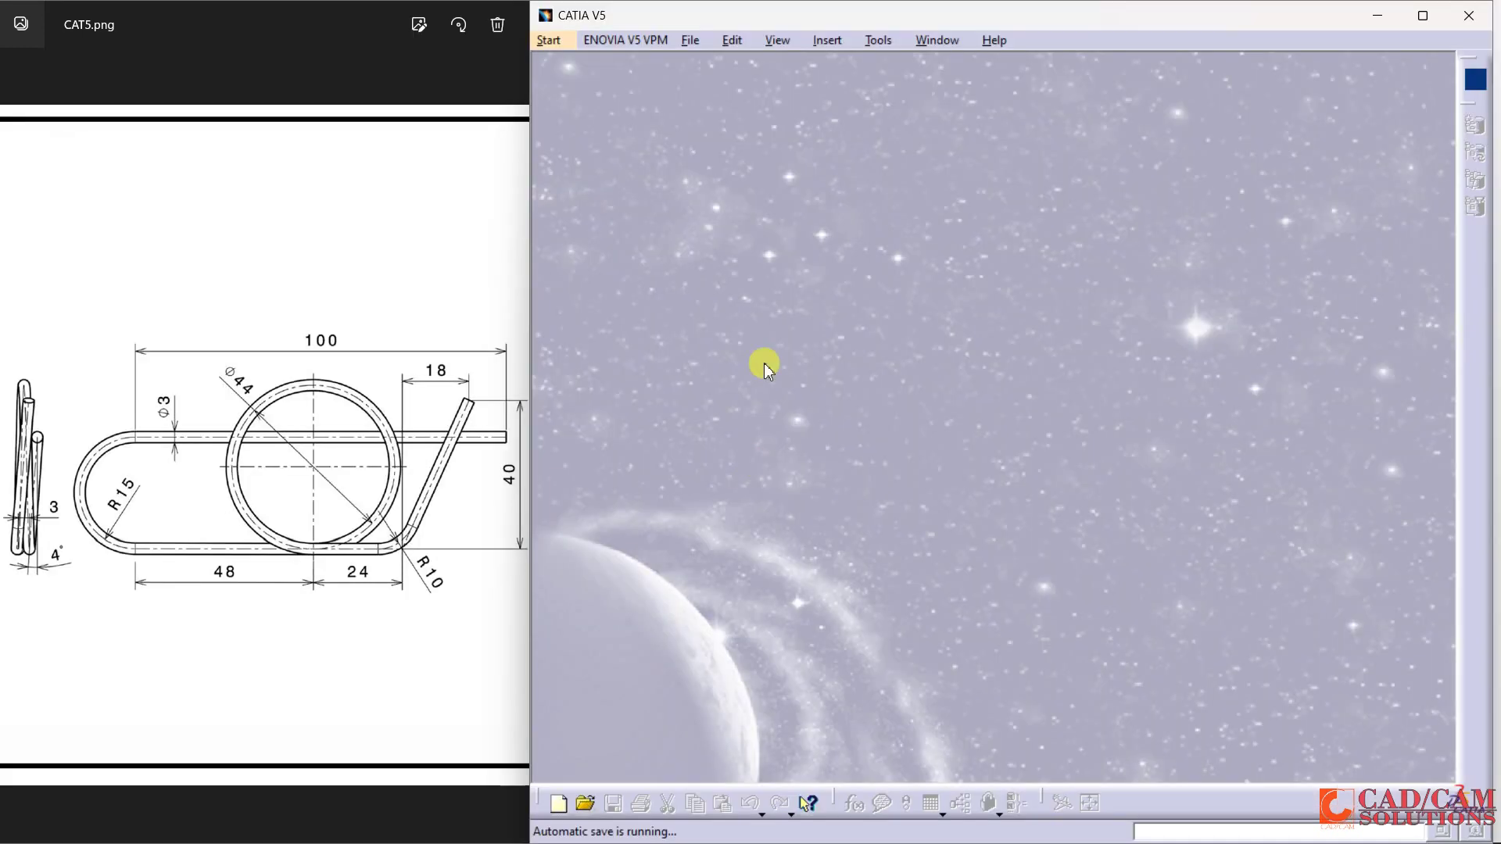
Create a new part in the Wireframe and Surface Design workbench
{"action": "left_click", "coordinate": [549, 39]}
{"action": "mouse_move", "coordinate": [606, 87]}
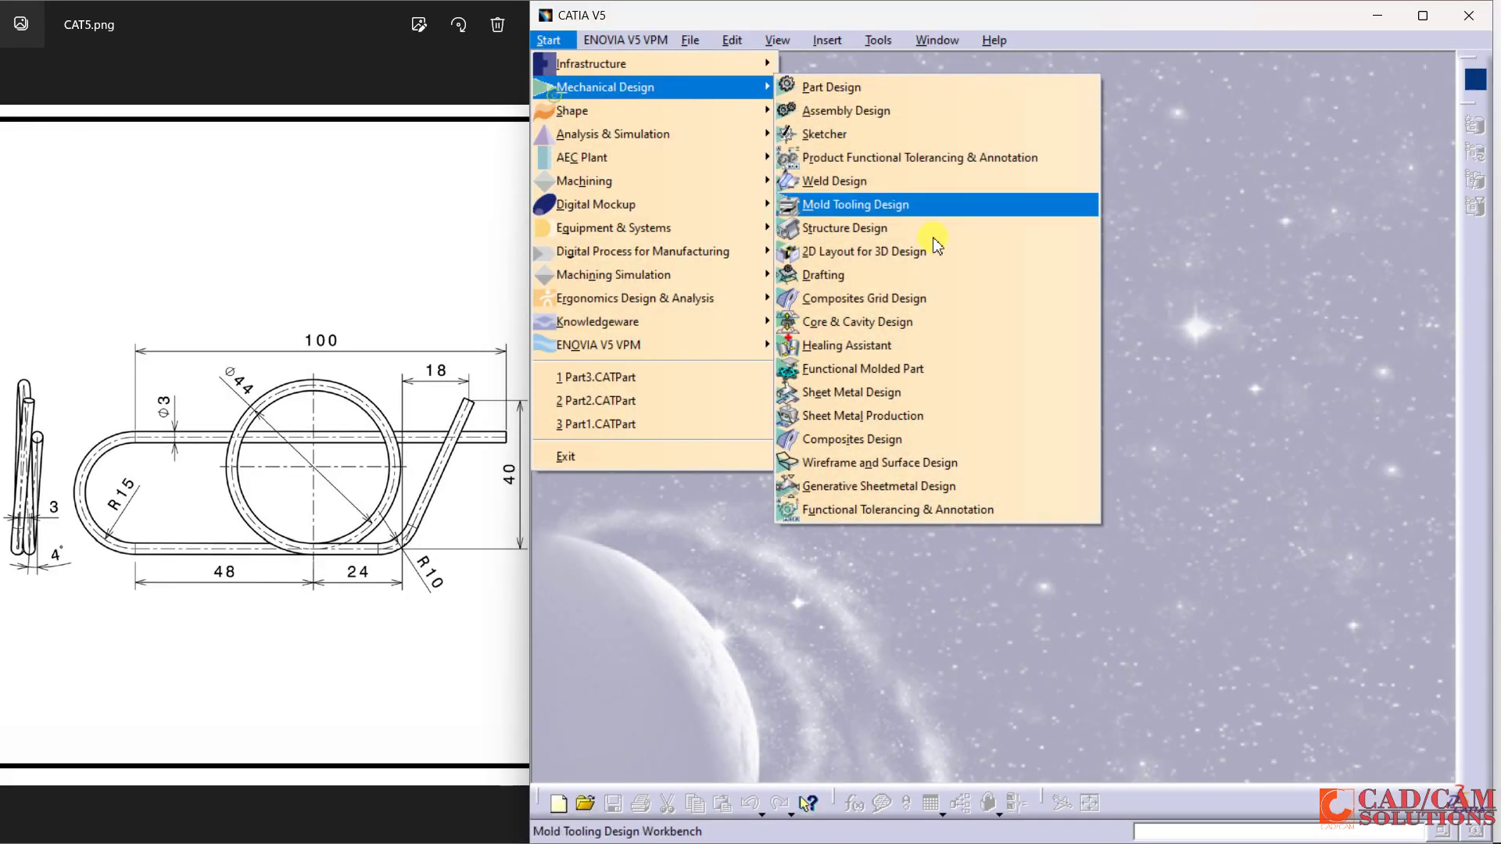
{"action": "left_click", "coordinate": [928, 462]}
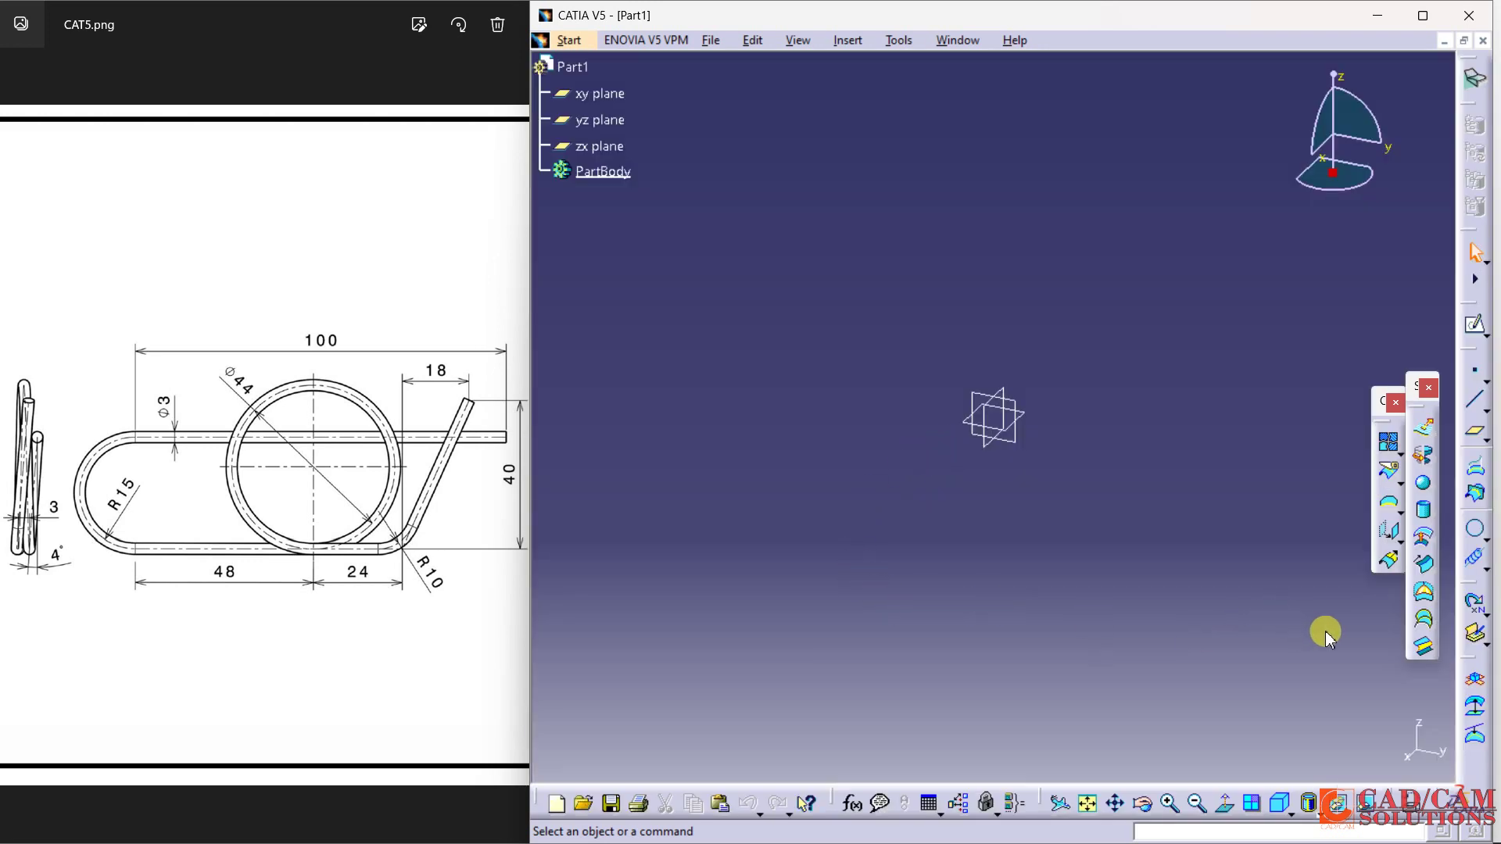
{"action": "left_click", "coordinate": [1475, 558]}
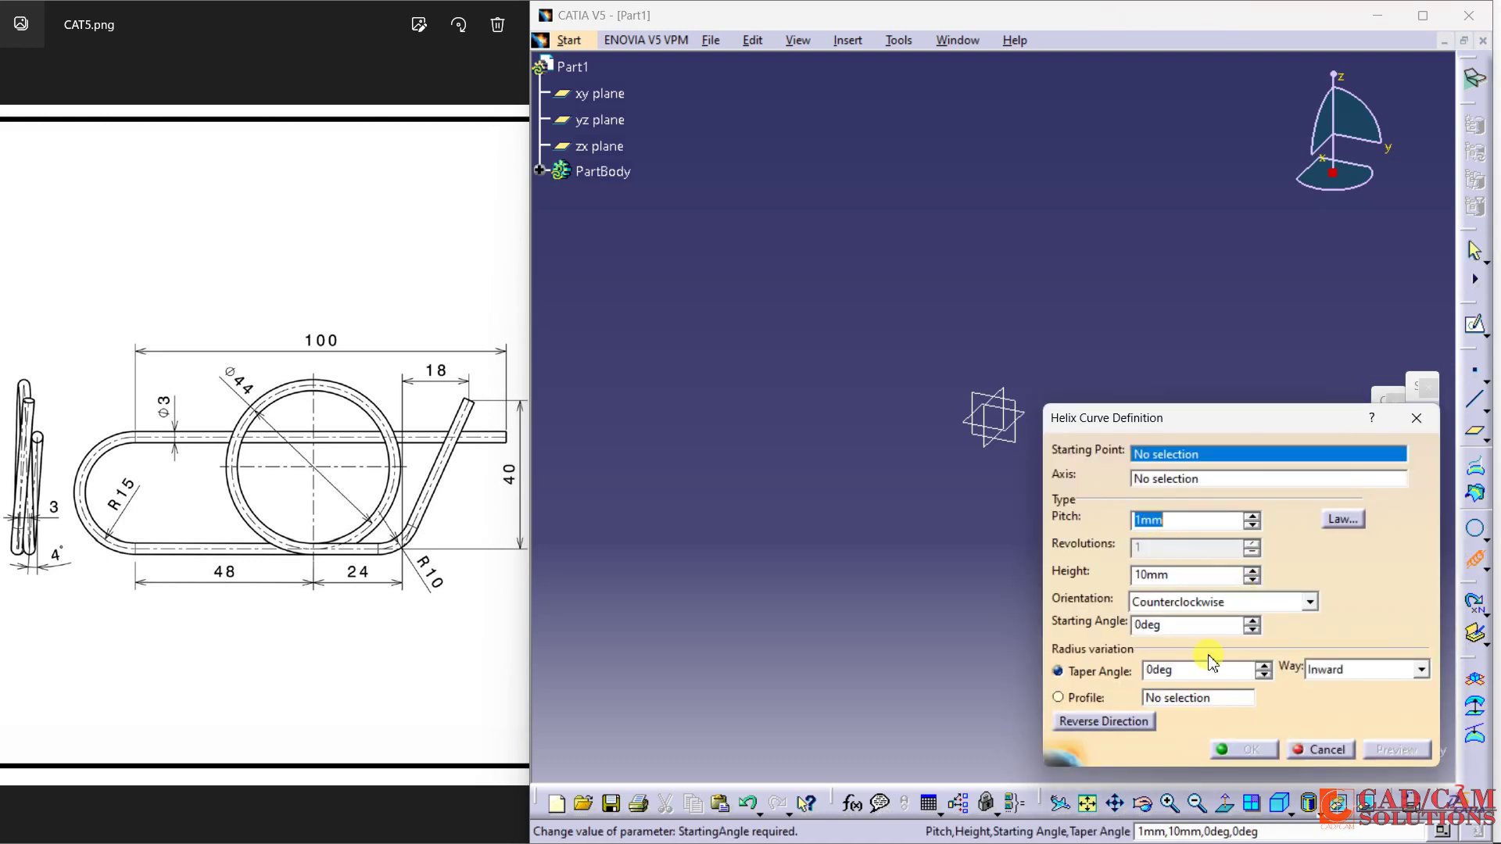
{"action": "left_click", "coordinate": [1323, 750]}
Start a sketch on the xy plane and place a point on the vertical axis below the origin
{"action": "left_click", "coordinate": [1469, 319]}
{"action": "left_click", "coordinate": [603, 96]}
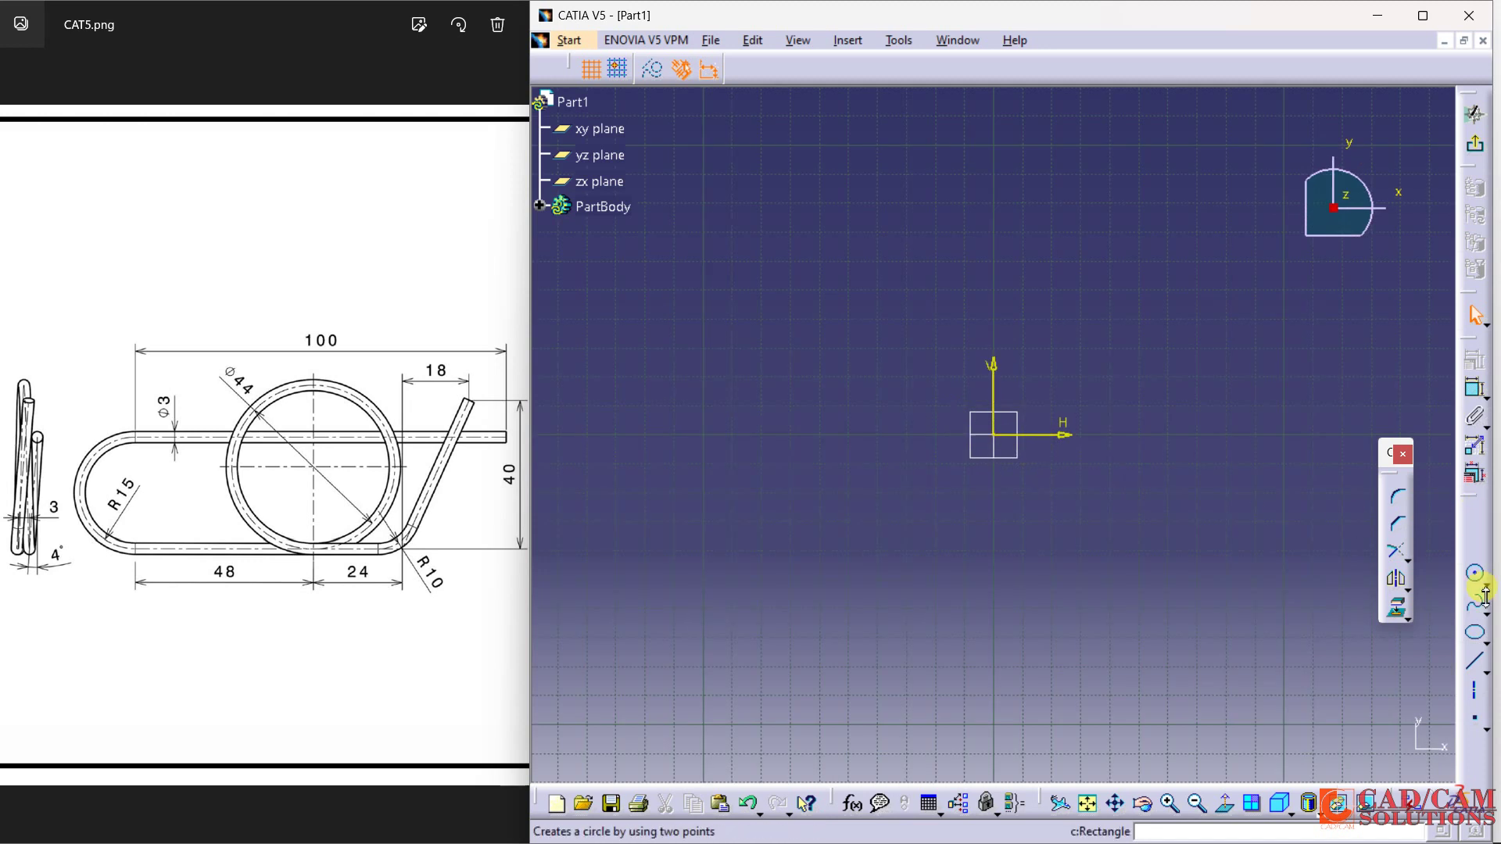
{"action": "left_click", "coordinate": [1474, 719]}
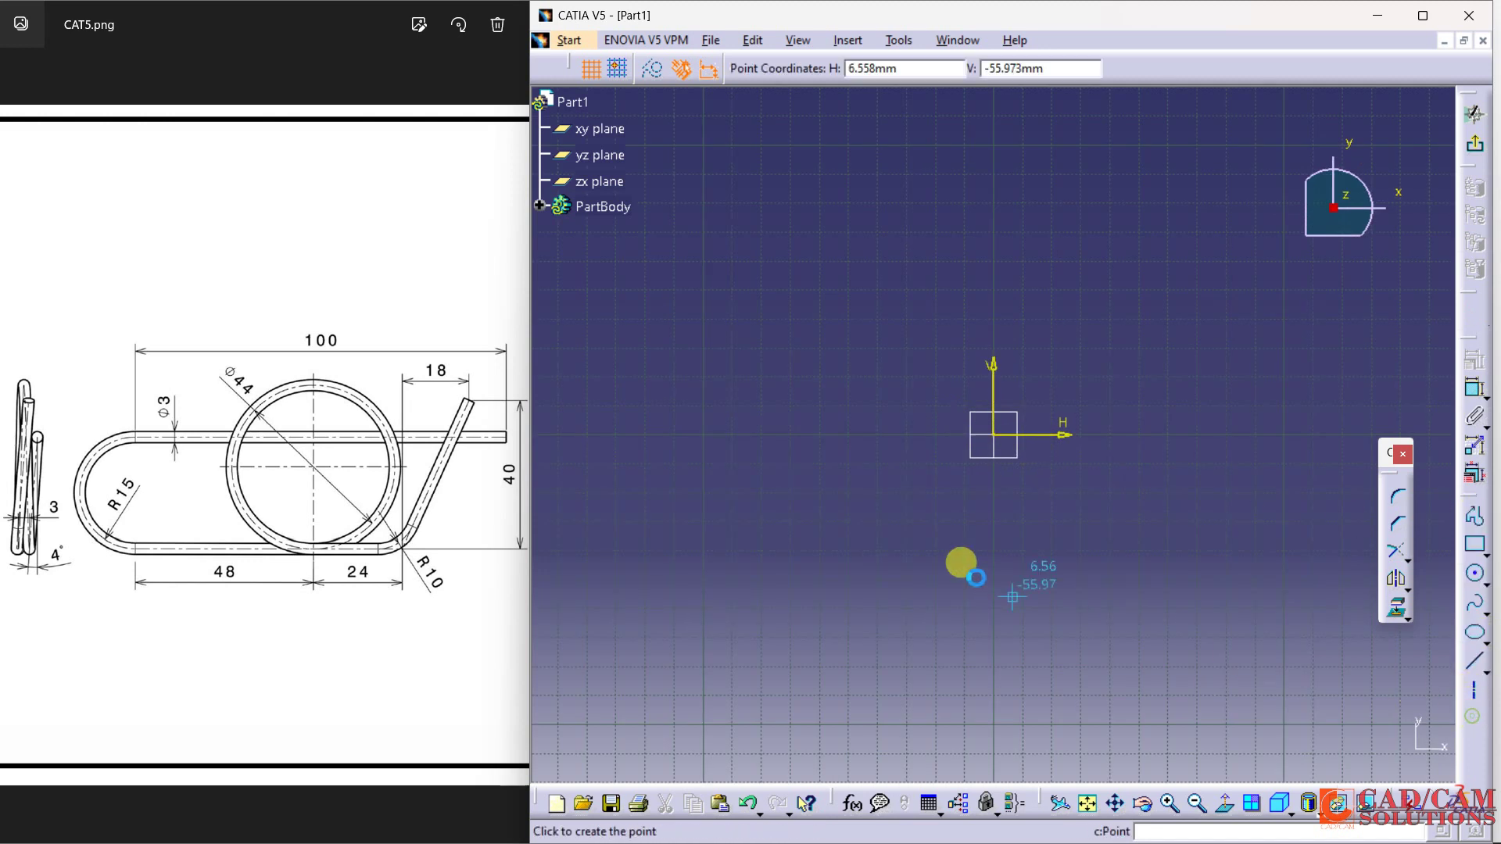
{"action": "left_click", "coordinate": [996, 530]}
Constrain the sketched point 22 mm below the horizontal axis and exit the sketch
{"action": "left_click", "coordinate": [1475, 388]}
{"action": "left_click", "coordinate": [1014, 435]}
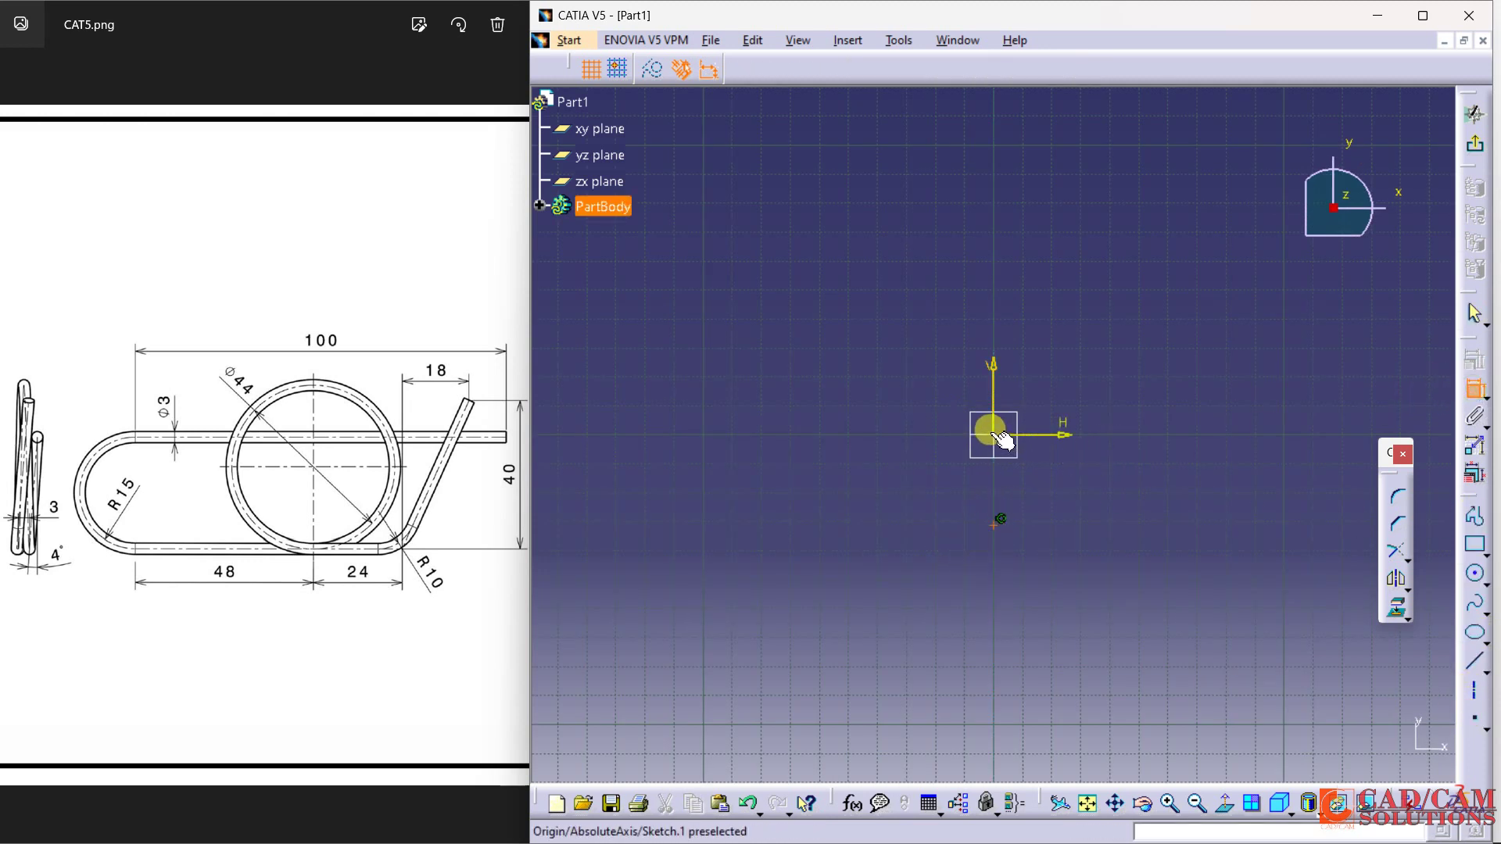
{"action": "left_click", "coordinate": [998, 525]}
{"action": "left_click", "coordinate": [1034, 470]}
{"action": "double_click", "coordinate": [1032, 470]}
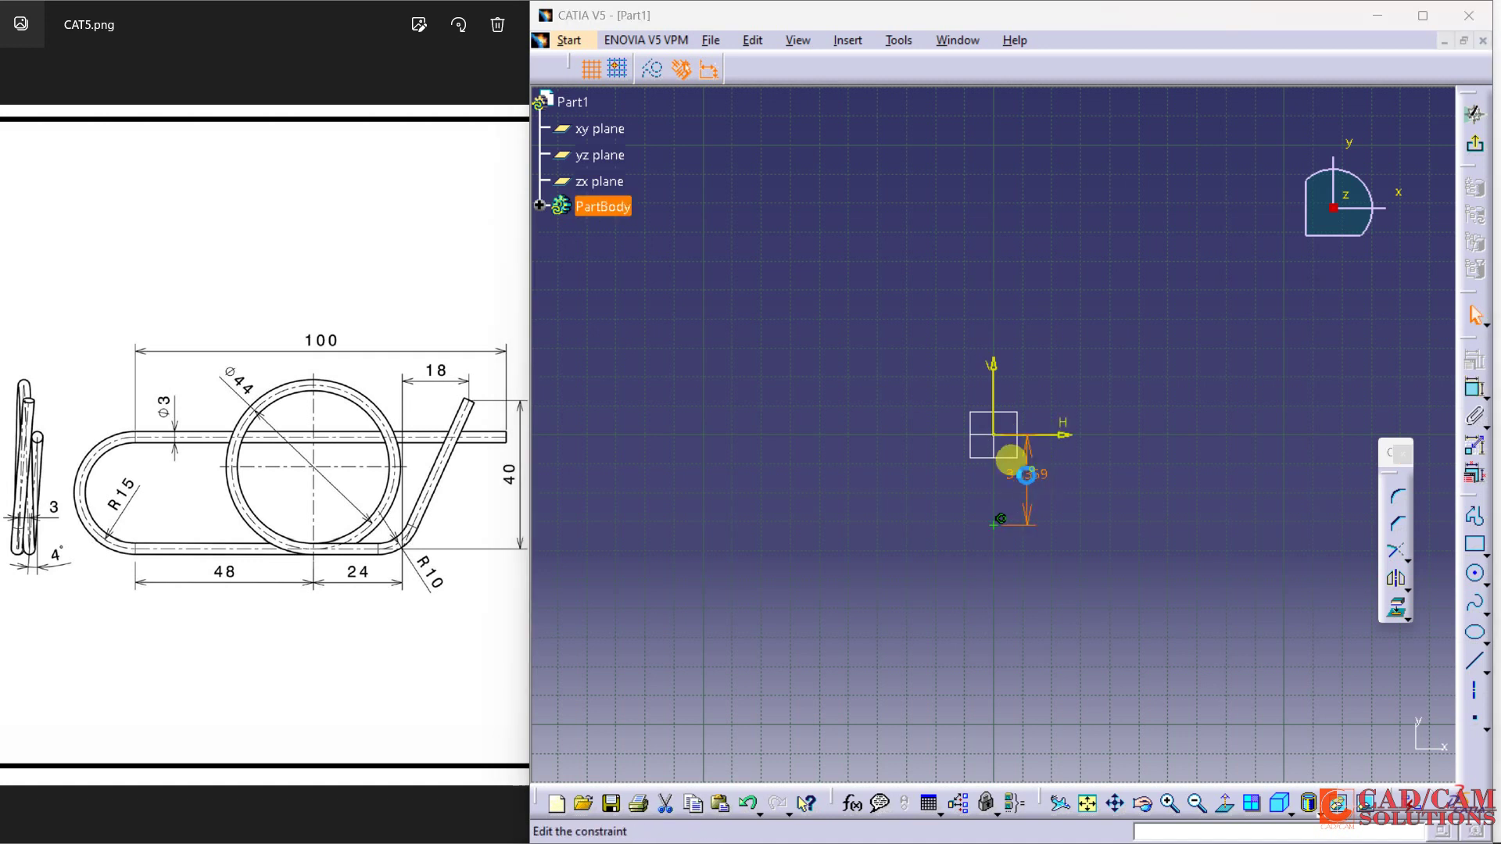
{"action": "type", "text": "22"}
{"action": "key", "text": "Return"}
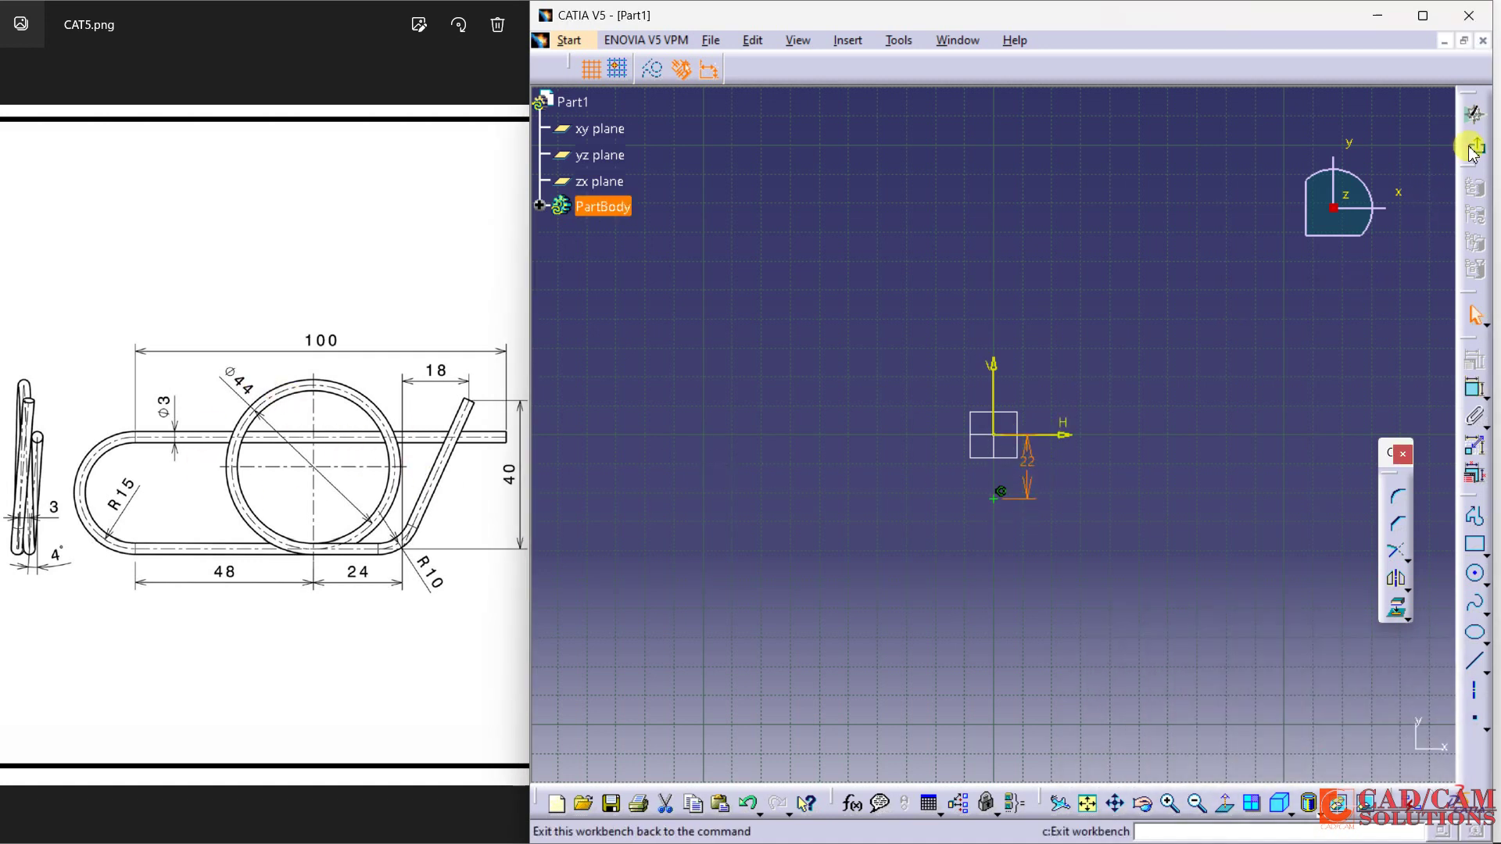
{"action": "left_click", "coordinate": [1475, 143]}
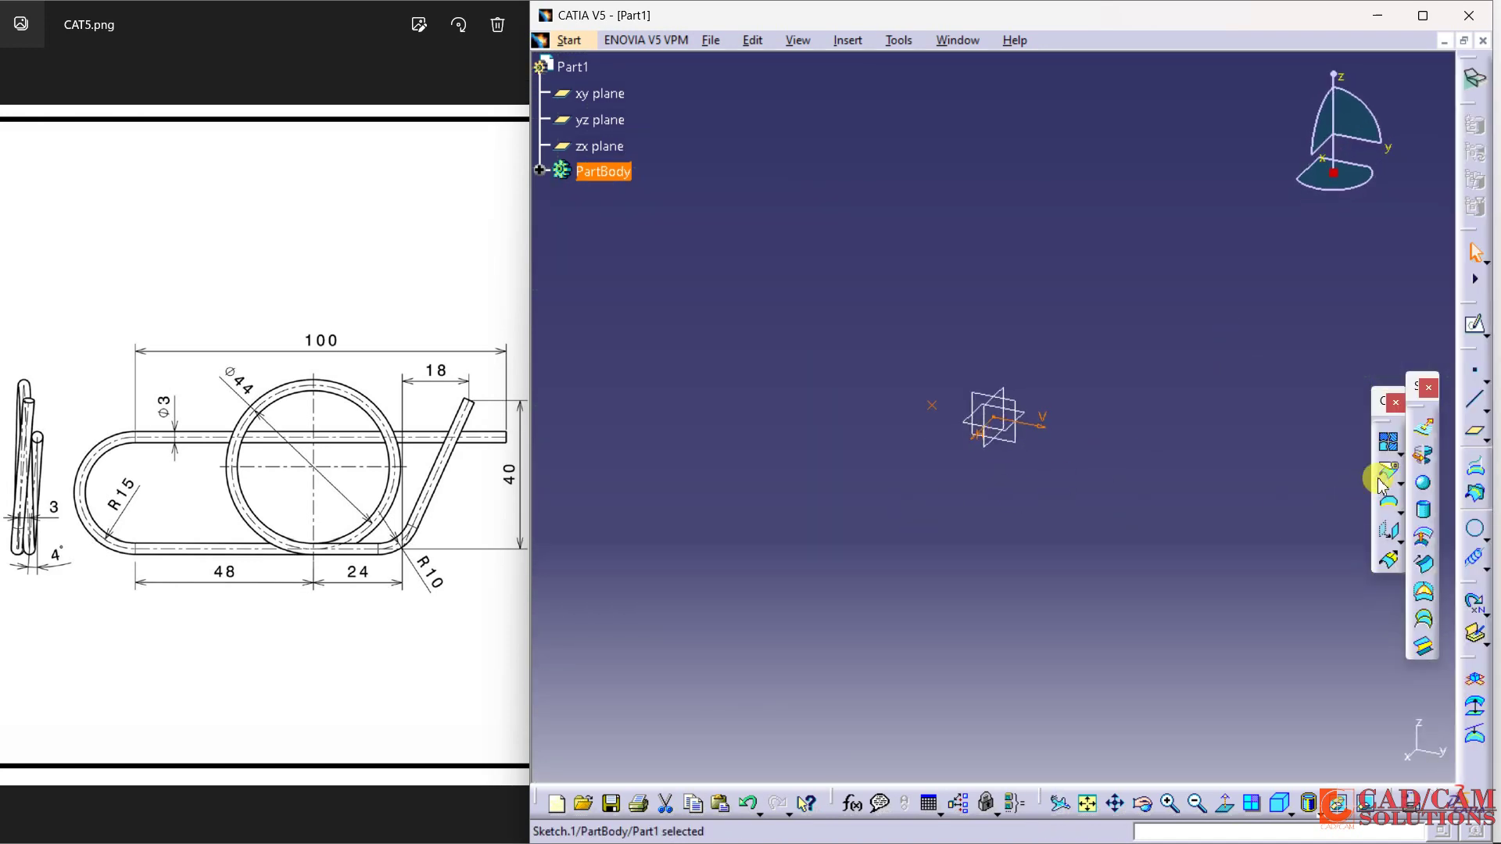
Create a counterclockwise helix from the sketched point about the Z axis with 3 mm pitch and 3 mm height
{"action": "left_click", "coordinate": [1475, 558]}
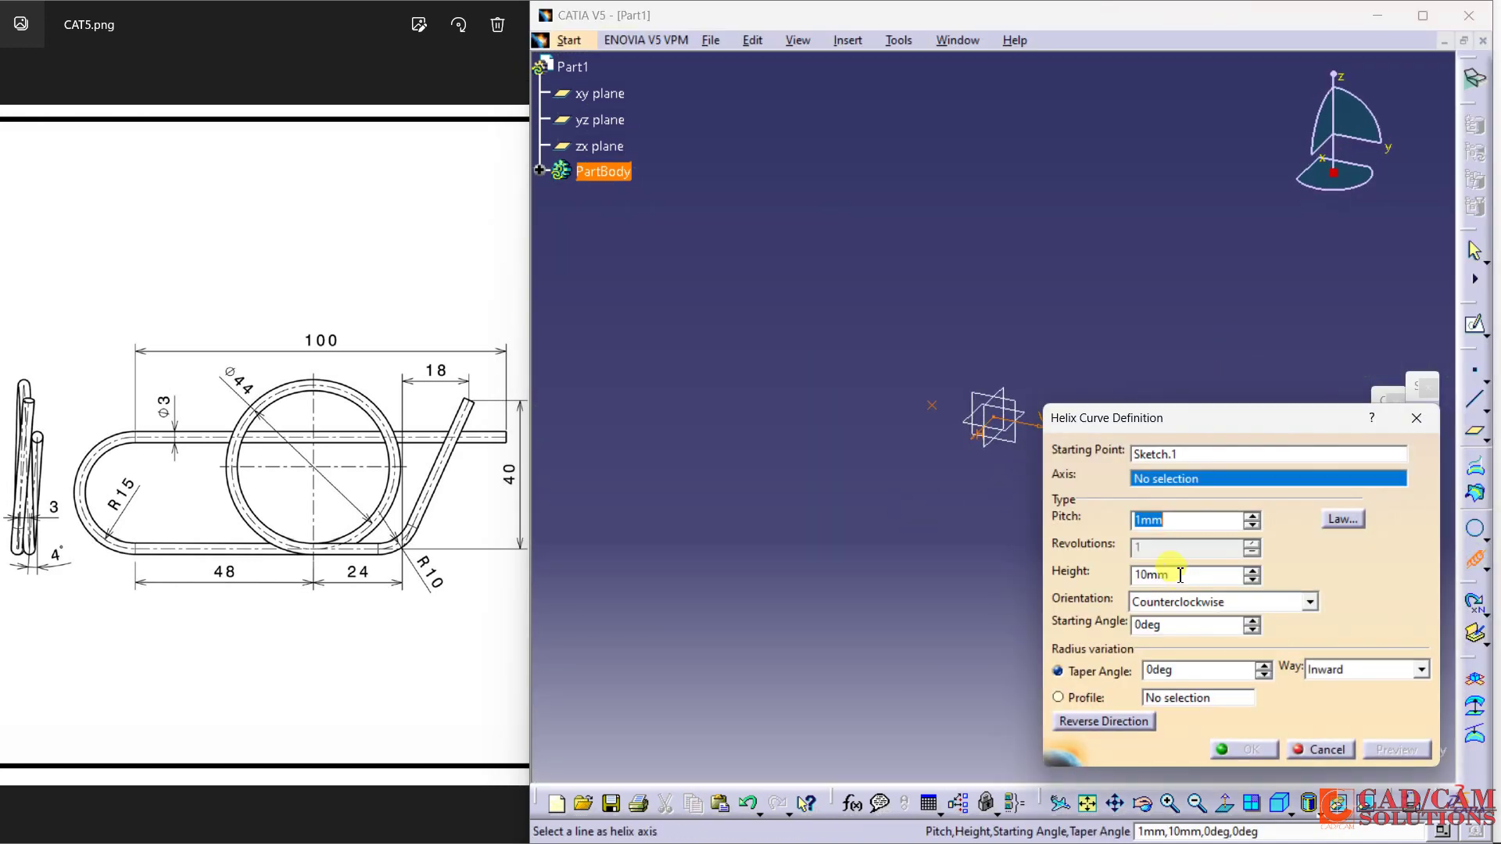
{"action": "right_click", "coordinate": [1168, 480]}
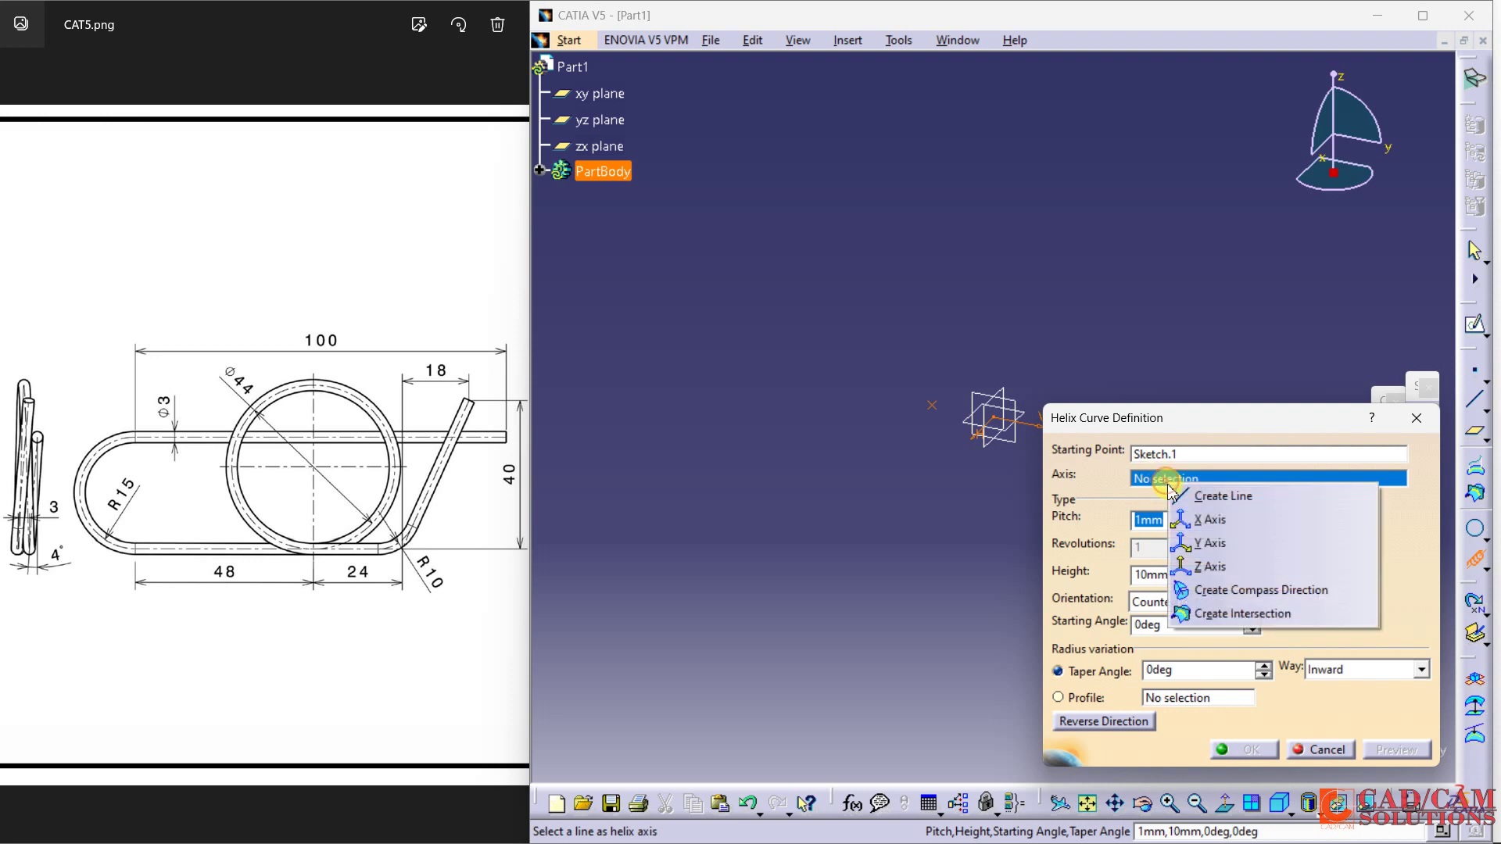
{"action": "left_click", "coordinate": [1212, 563]}
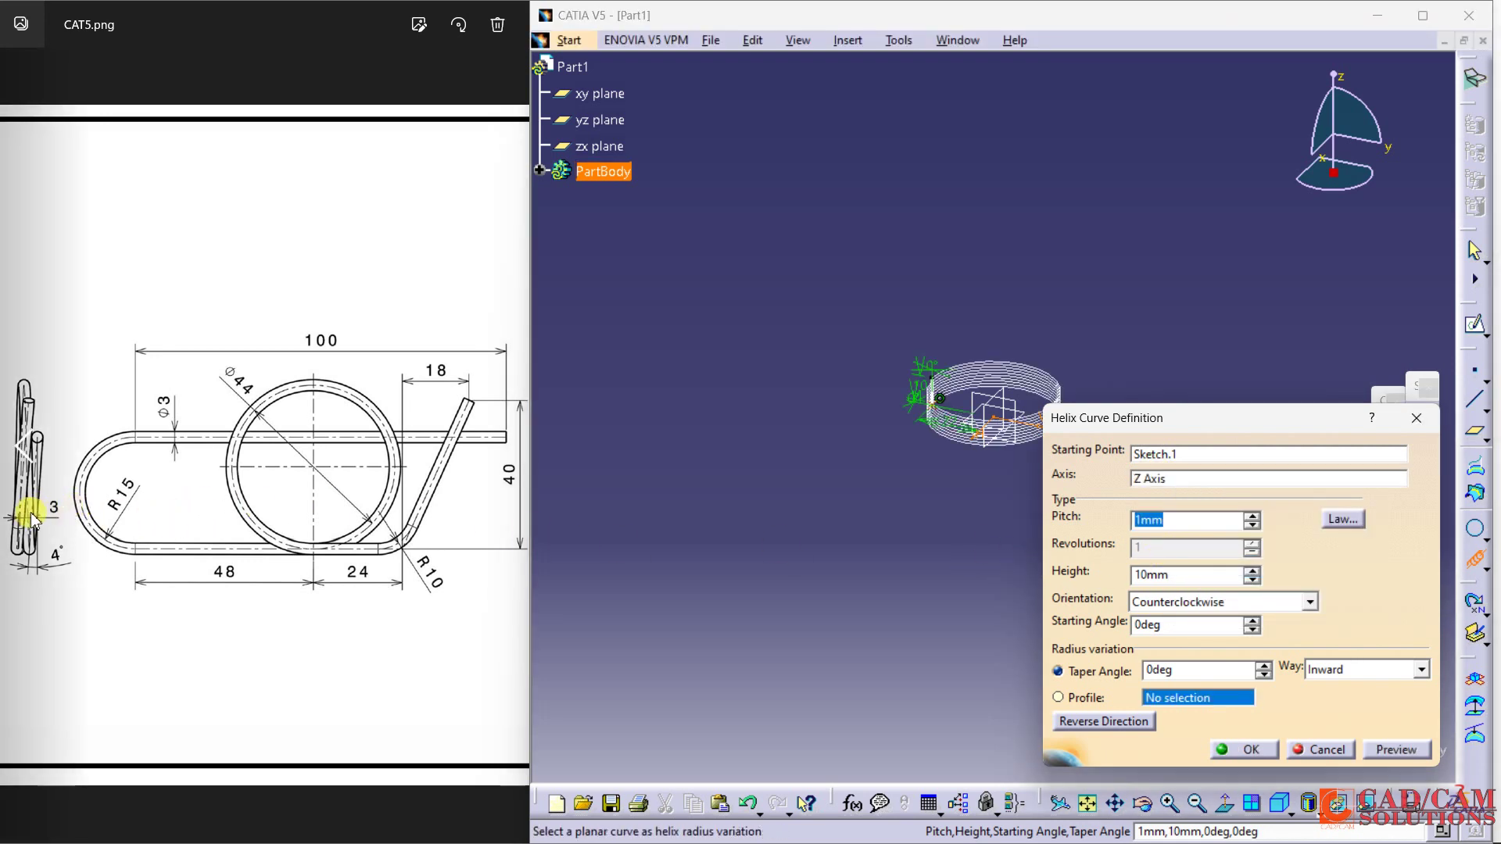
{"action": "type", "text": "3"}
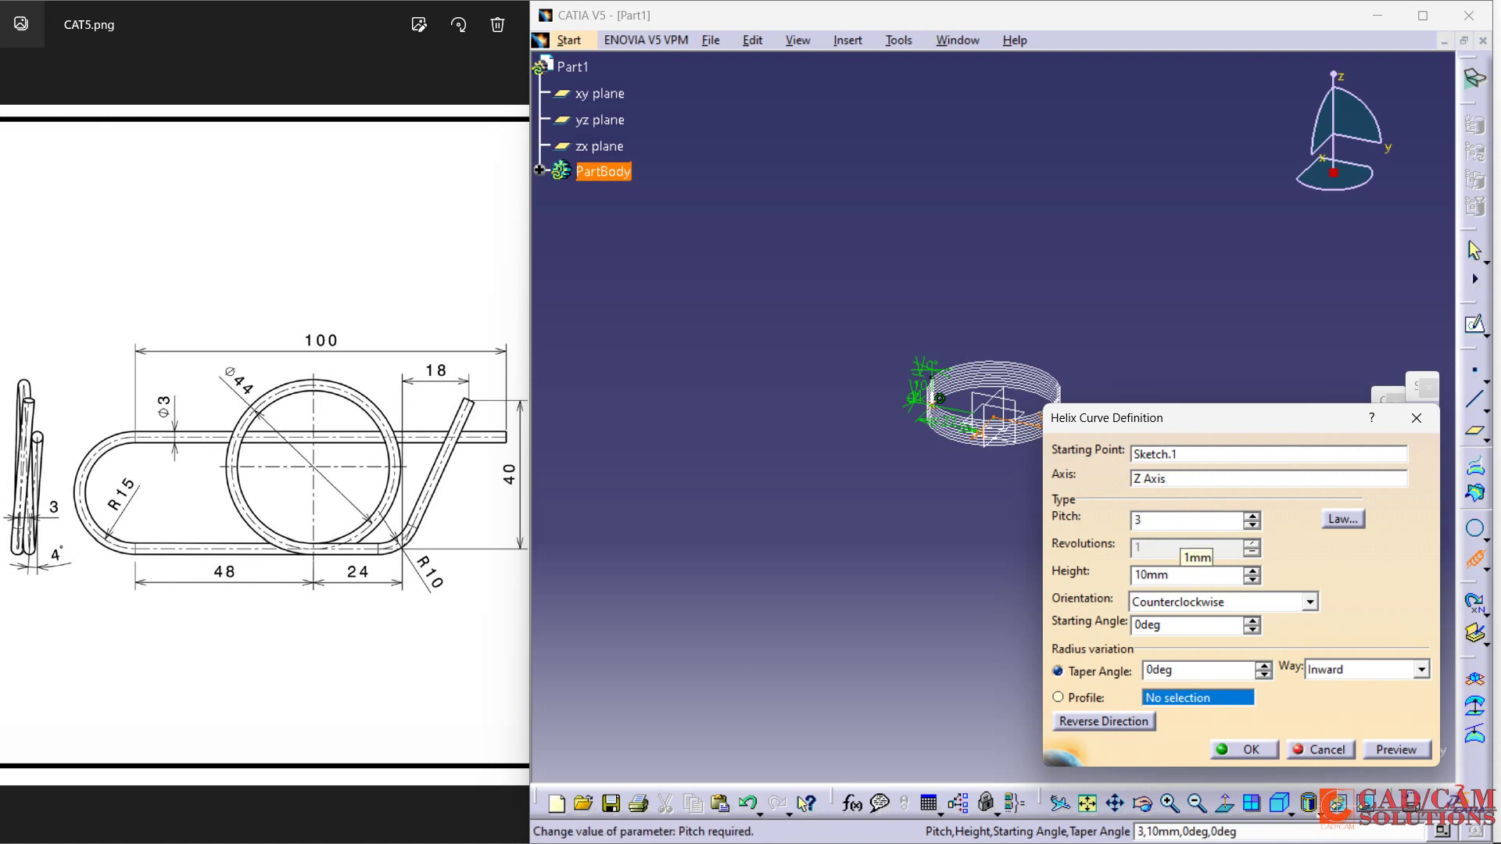
{"action": "key", "text": "Tab"}
{"action": "key", "text": "Tab"}
{"action": "type", "text": "3.0"}
{"action": "key", "text": "Tab"}
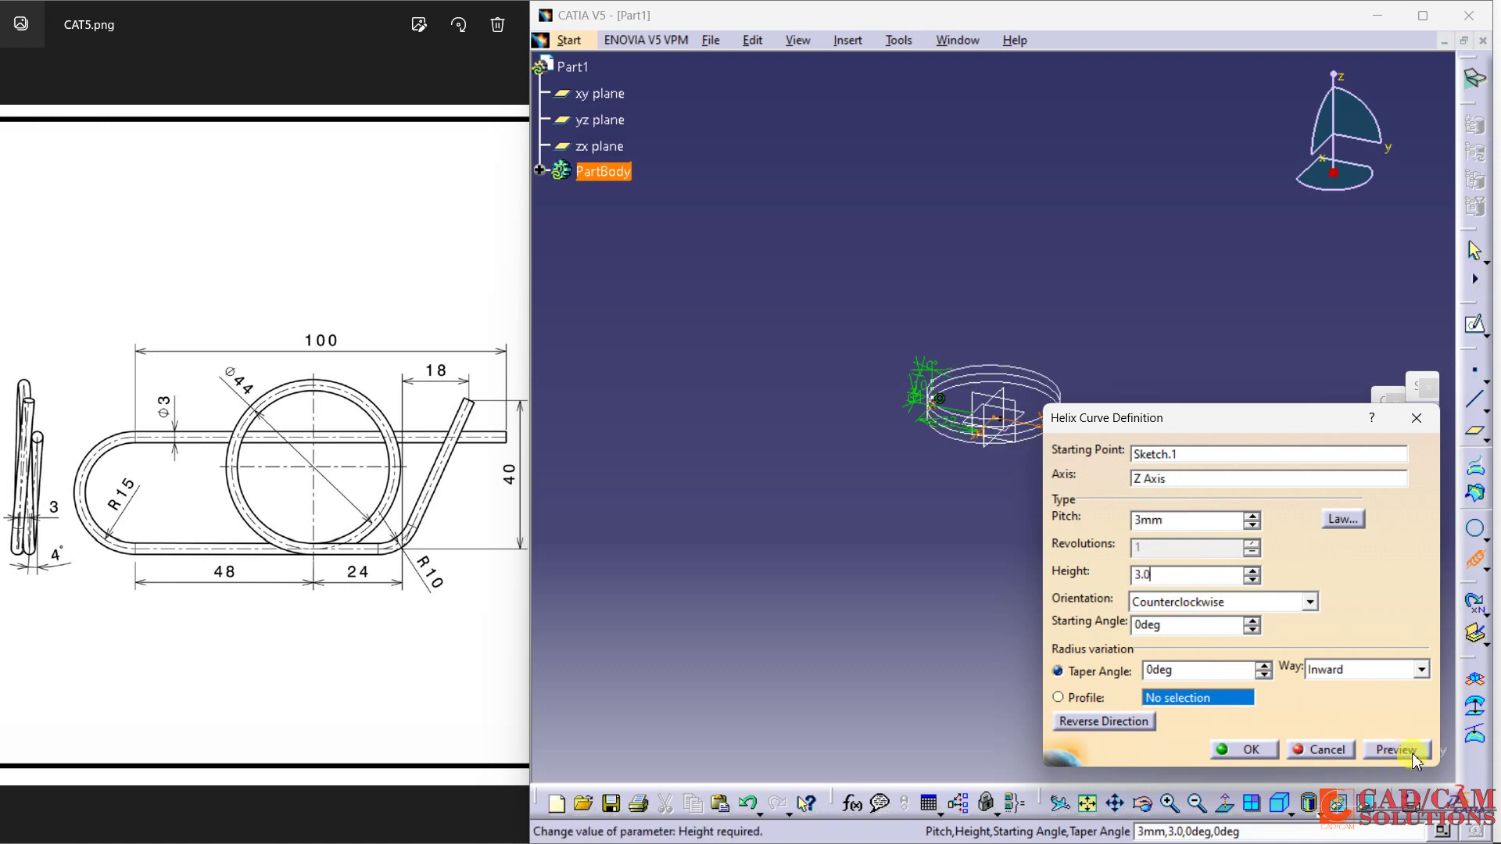
{"action": "left_click", "coordinate": [1275, 715]}
{"action": "left_click", "coordinate": [1243, 749]}
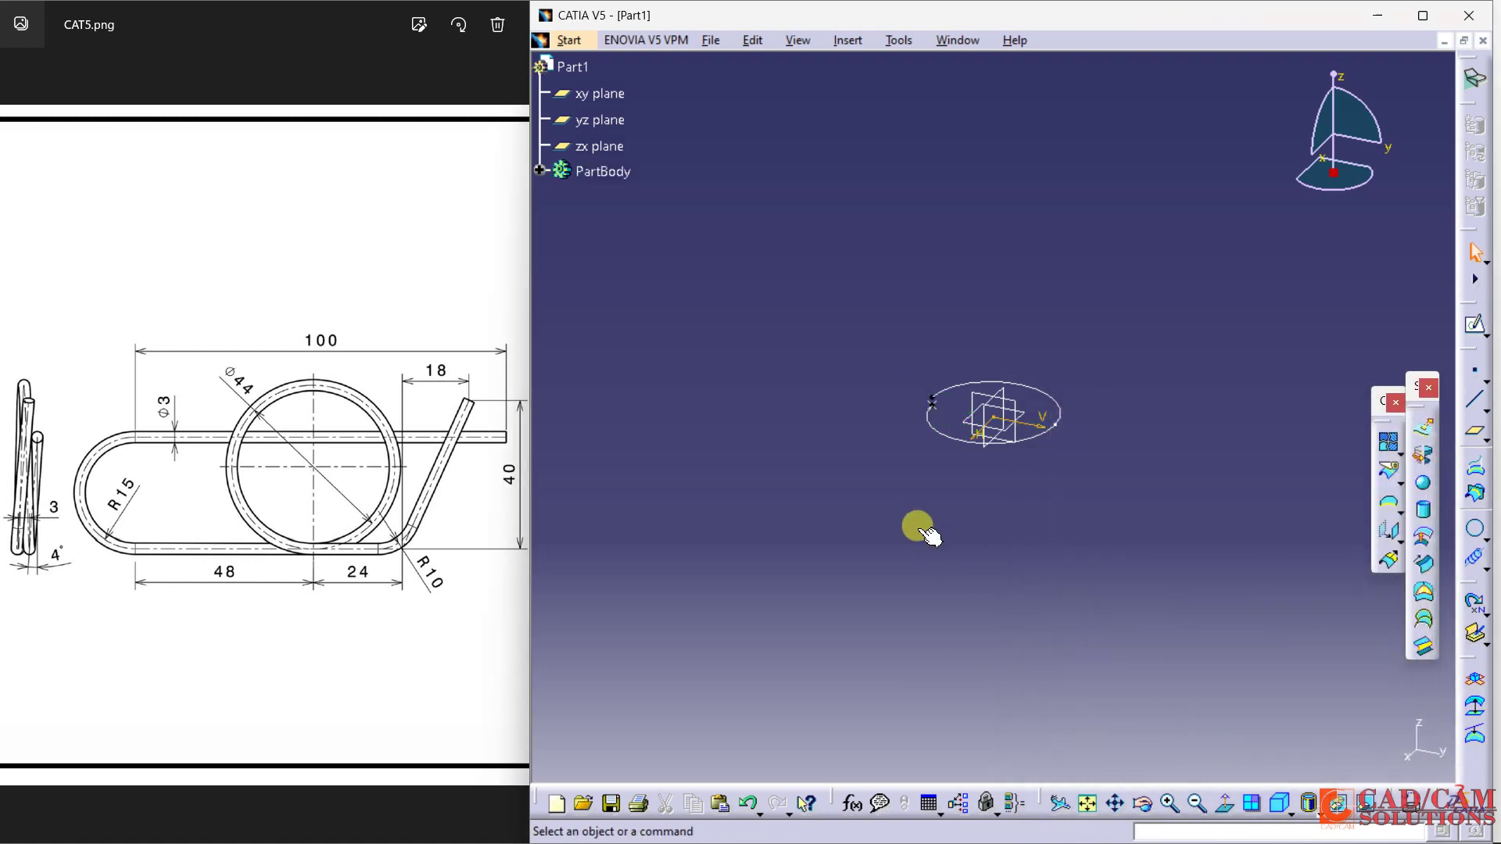
Create a 20 mm Mono-Tangent line, tangent to the helix at its upper end vertex
{"action": "mouse_move", "coordinate": [914, 526]}
{"action": "middle_mouse_down"}
{"action": "mouse_move", "coordinate": [899, 449]}
{"action": "mouse_move", "coordinate": [1303, 453]}
{"action": "mouse_move", "coordinate": [657, 305]}
{"action": "mouse_move", "coordinate": [654, 338]}
{"action": "mouse_move", "coordinate": [962, 570]}
{"action": "mouse_move", "coordinate": [1186, 345]}
{"action": "mouse_move", "coordinate": [1125, 516]}
{"action": "mouse_move", "coordinate": [841, 449]}
{"action": "mouse_move", "coordinate": [925, 372]}
{"action": "mouse_move", "coordinate": [902, 265]}
{"action": "mouse_move", "coordinate": [1121, 507]}
{"action": "mouse_move", "coordinate": [1082, 449]}
{"action": "mouse_move", "coordinate": [1067, 368]}
{"action": "middle_mouse_up"}
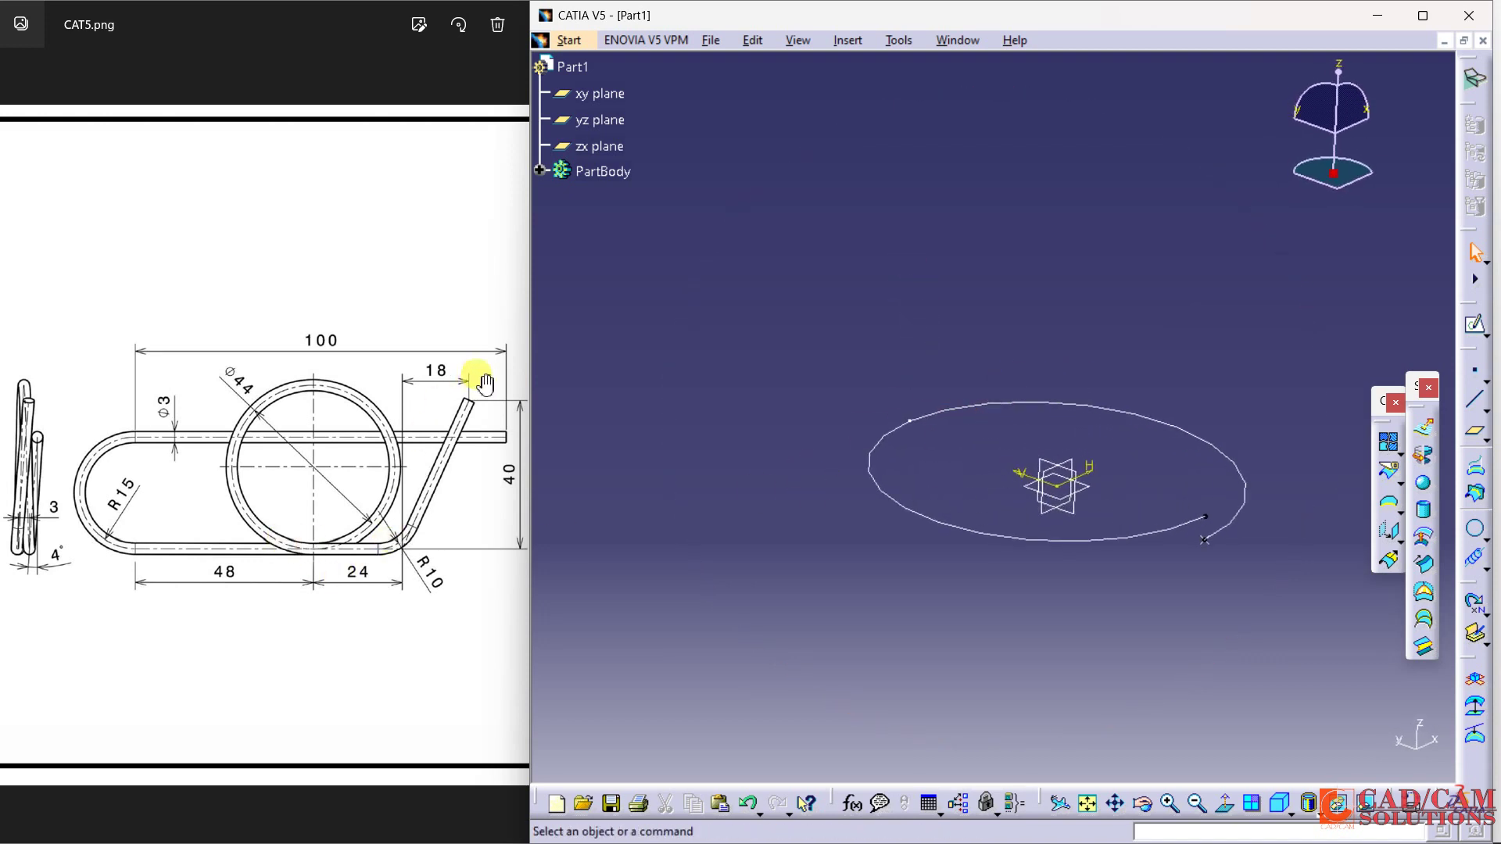
{"action": "middle_click_drag", "start_coordinate": [1148, 575], "coordinate": [1127, 473]}
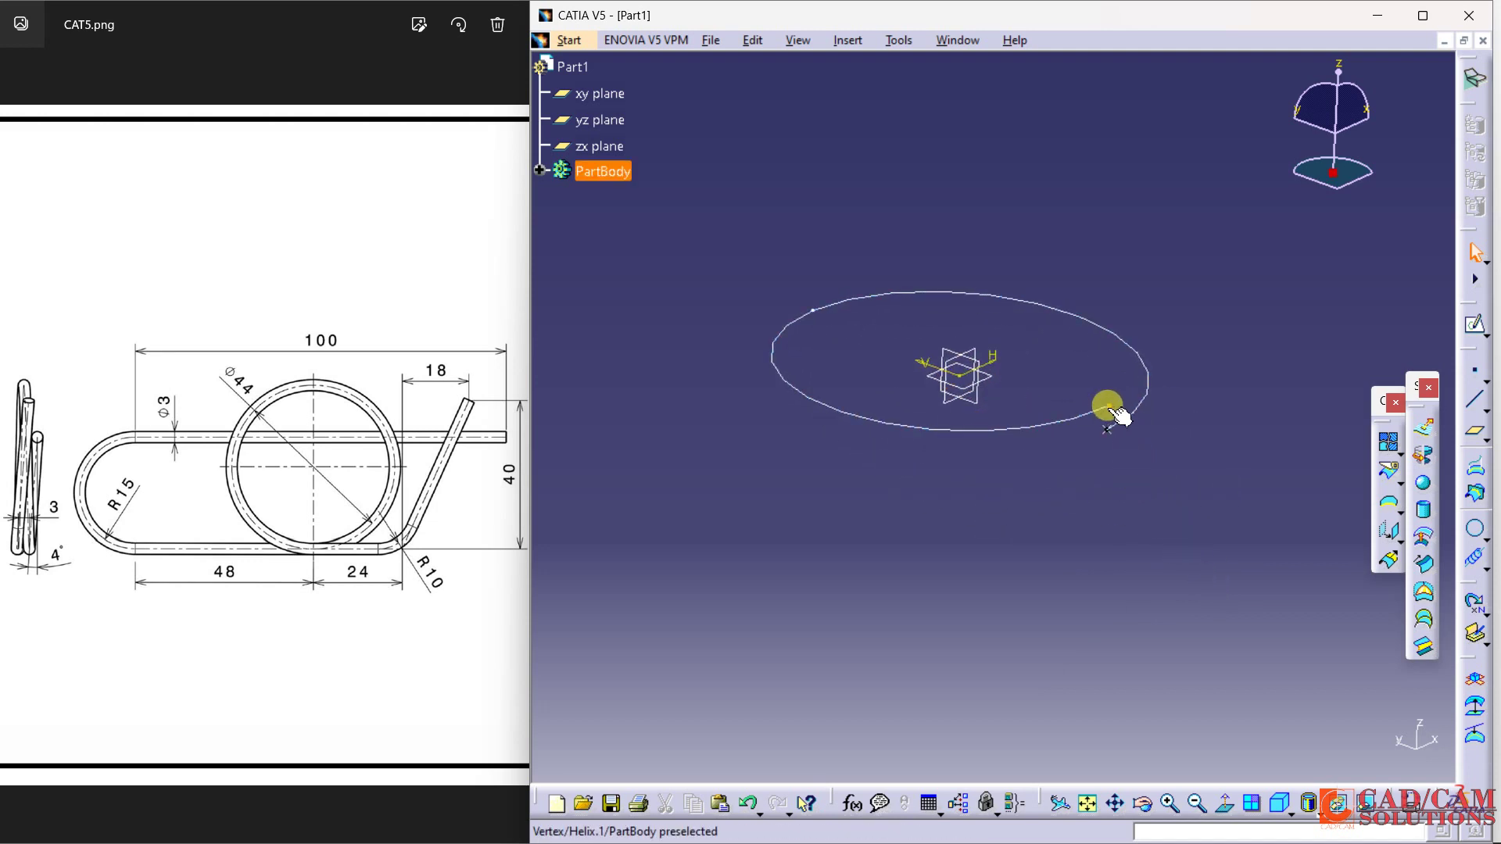
{"action": "left_click", "coordinate": [1476, 401]}
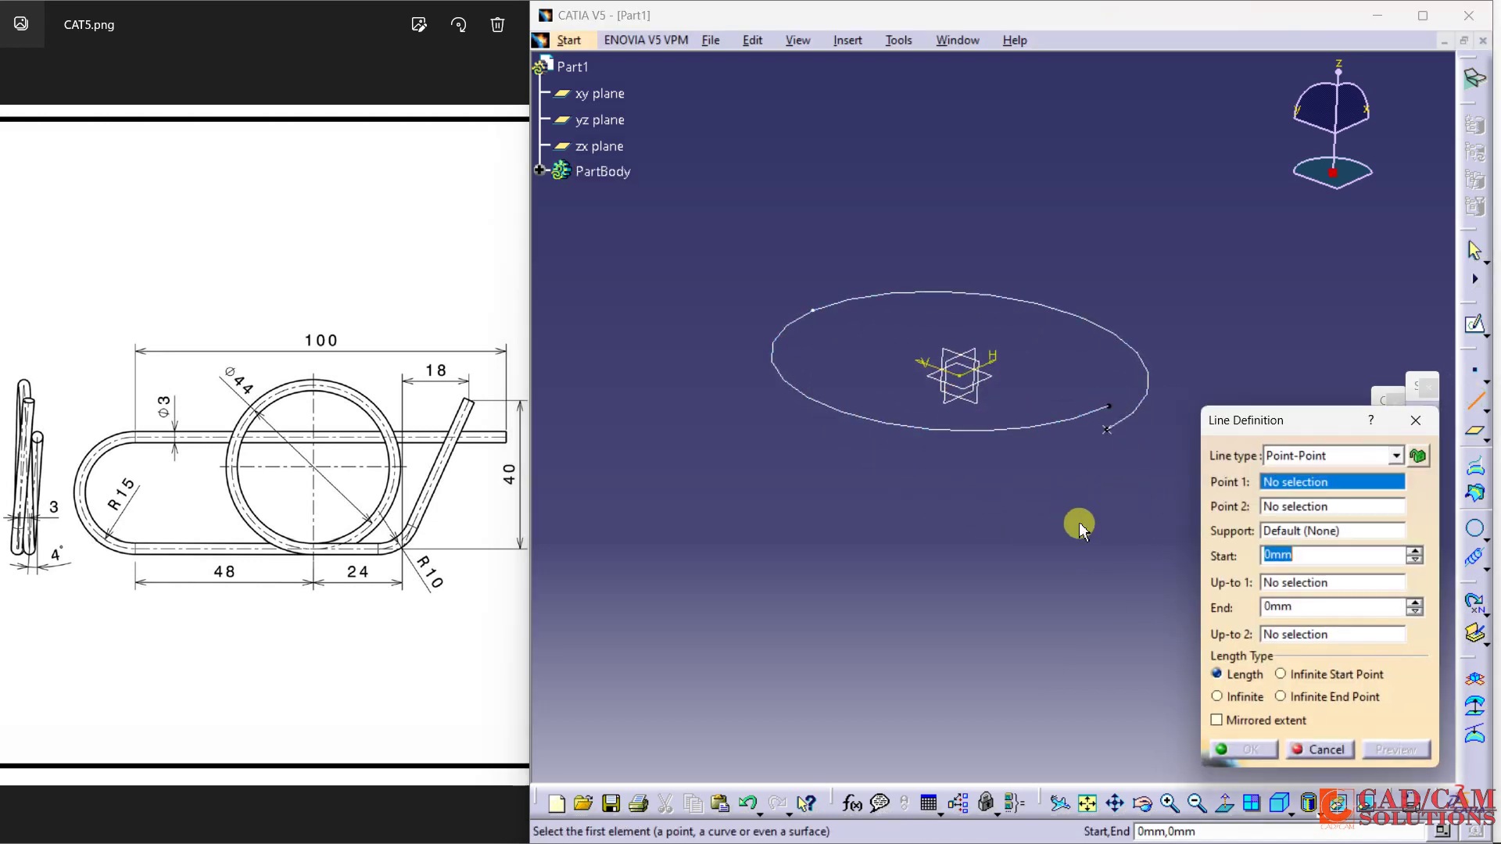
{"action": "middle_click_drag", "start_coordinate": [1079, 523], "coordinate": [1009, 513]}
{"action": "left_click", "coordinate": [1352, 455]}
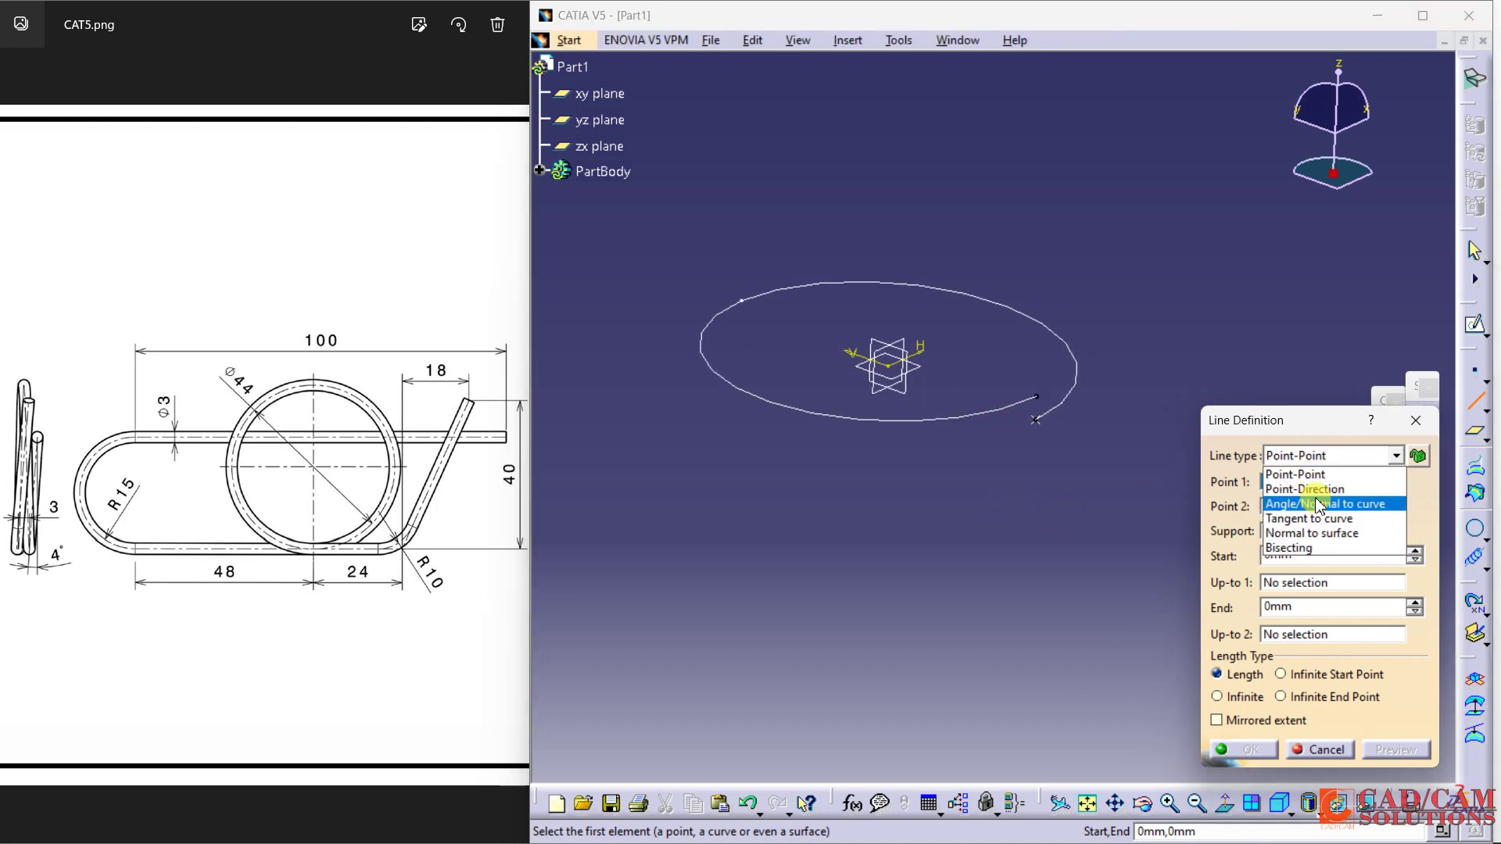
{"action": "left_click", "coordinate": [1319, 520]}
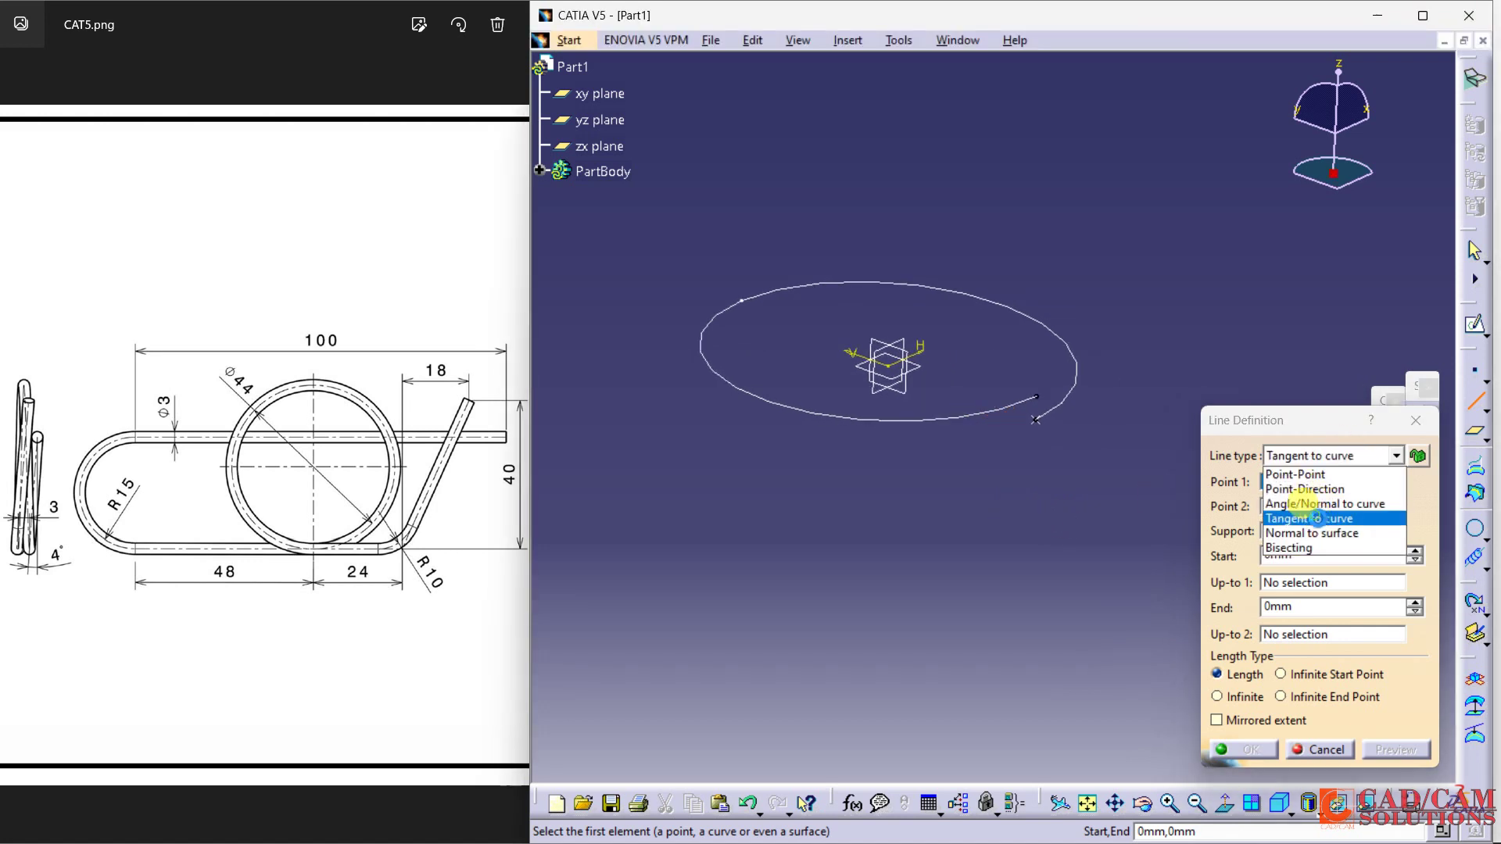
{"action": "left_click", "coordinate": [1037, 396]}
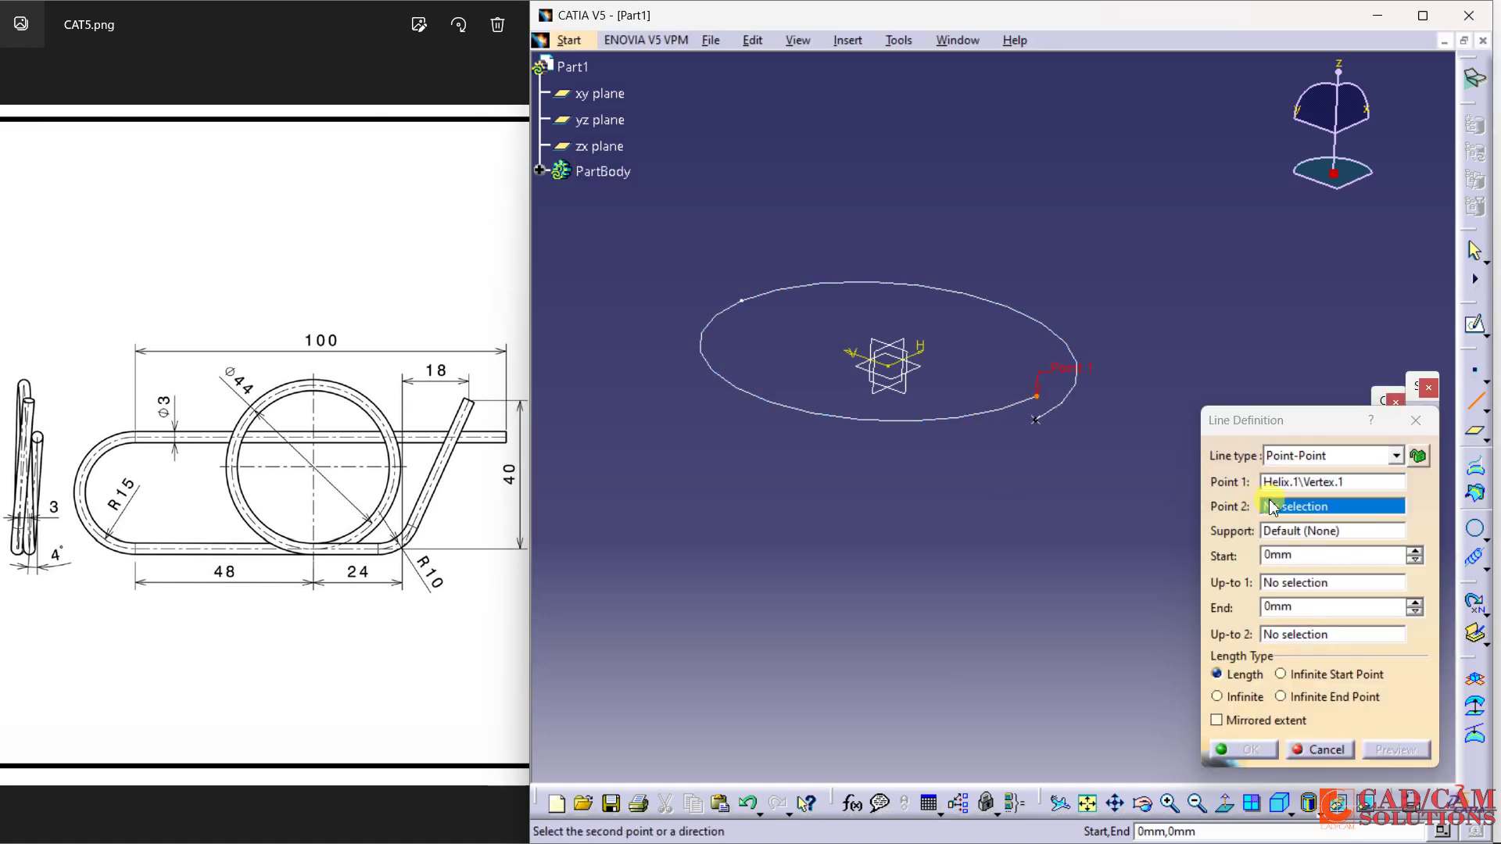
{"action": "left_click", "coordinate": [1321, 456]}
{"action": "left_click", "coordinate": [1321, 513]}
{"action": "left_click", "coordinate": [973, 417]}
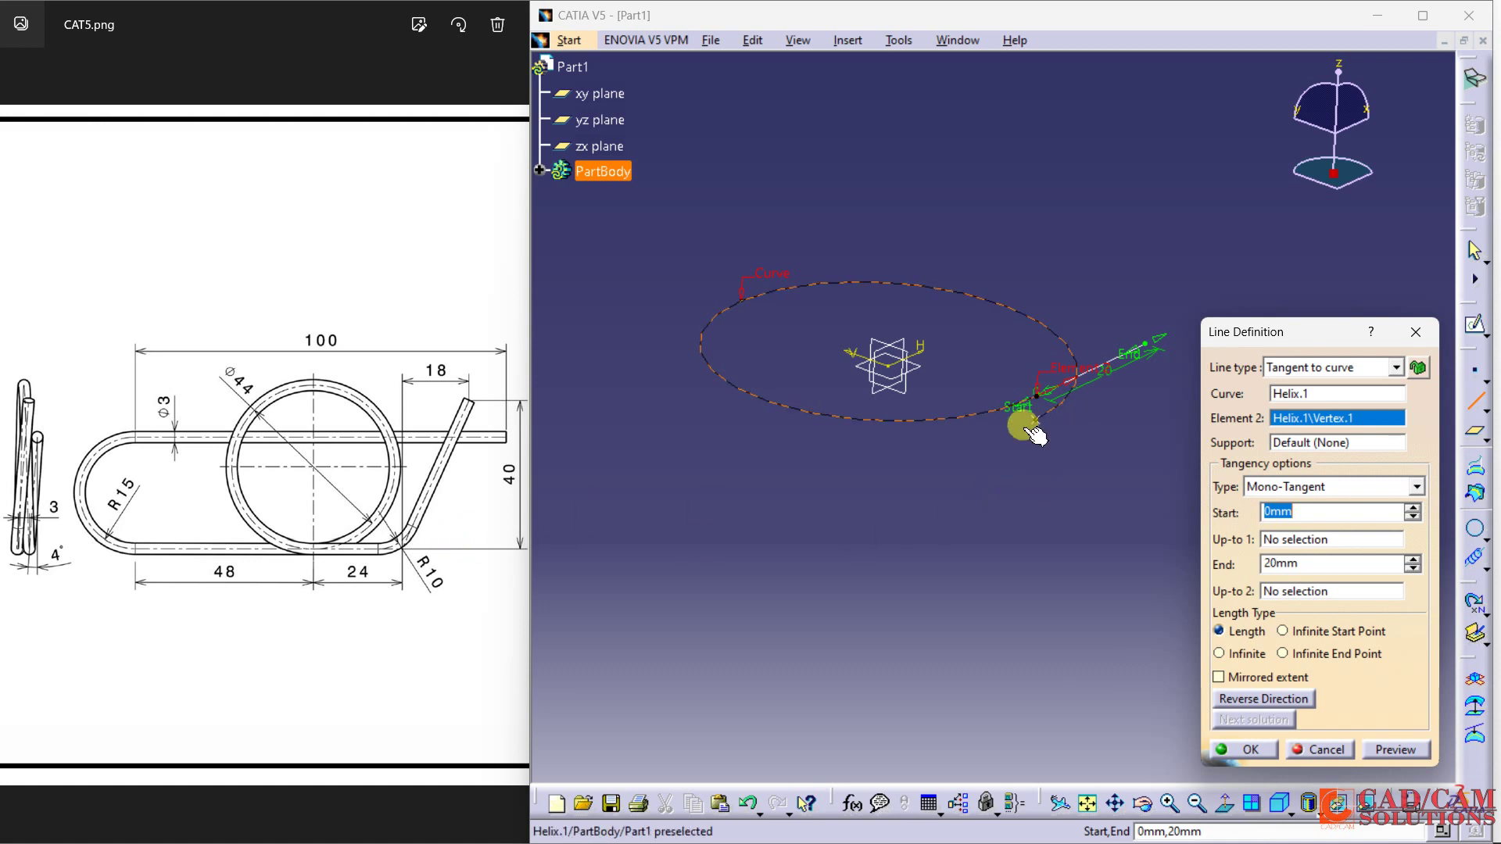
{"action": "left_click", "coordinate": [1251, 750]}
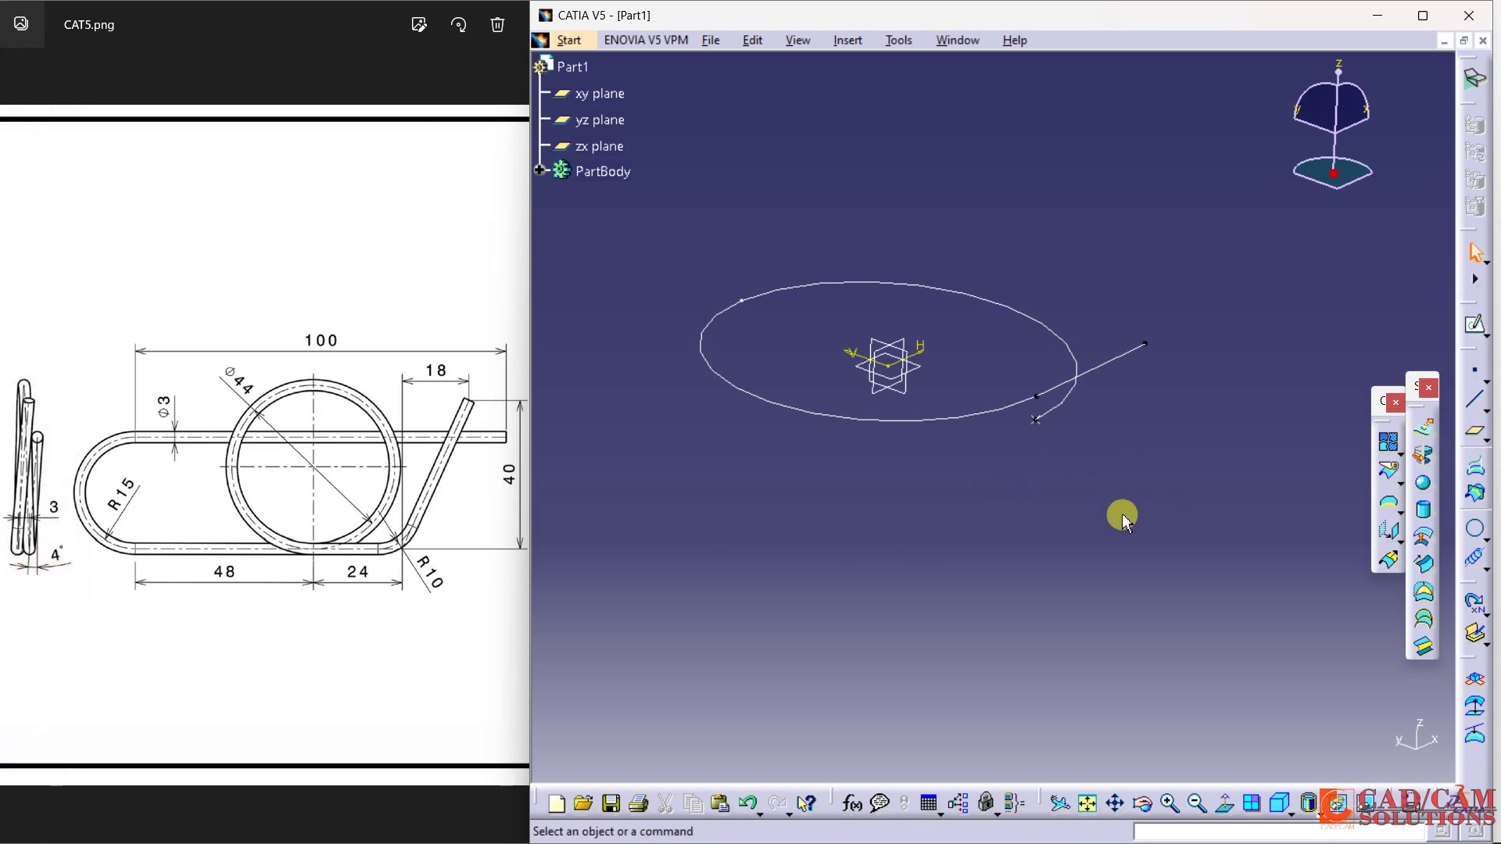
Create a plane parallel to the xy plane through the helix's upper end vertex
{"action": "left_click", "coordinate": [1473, 432]}
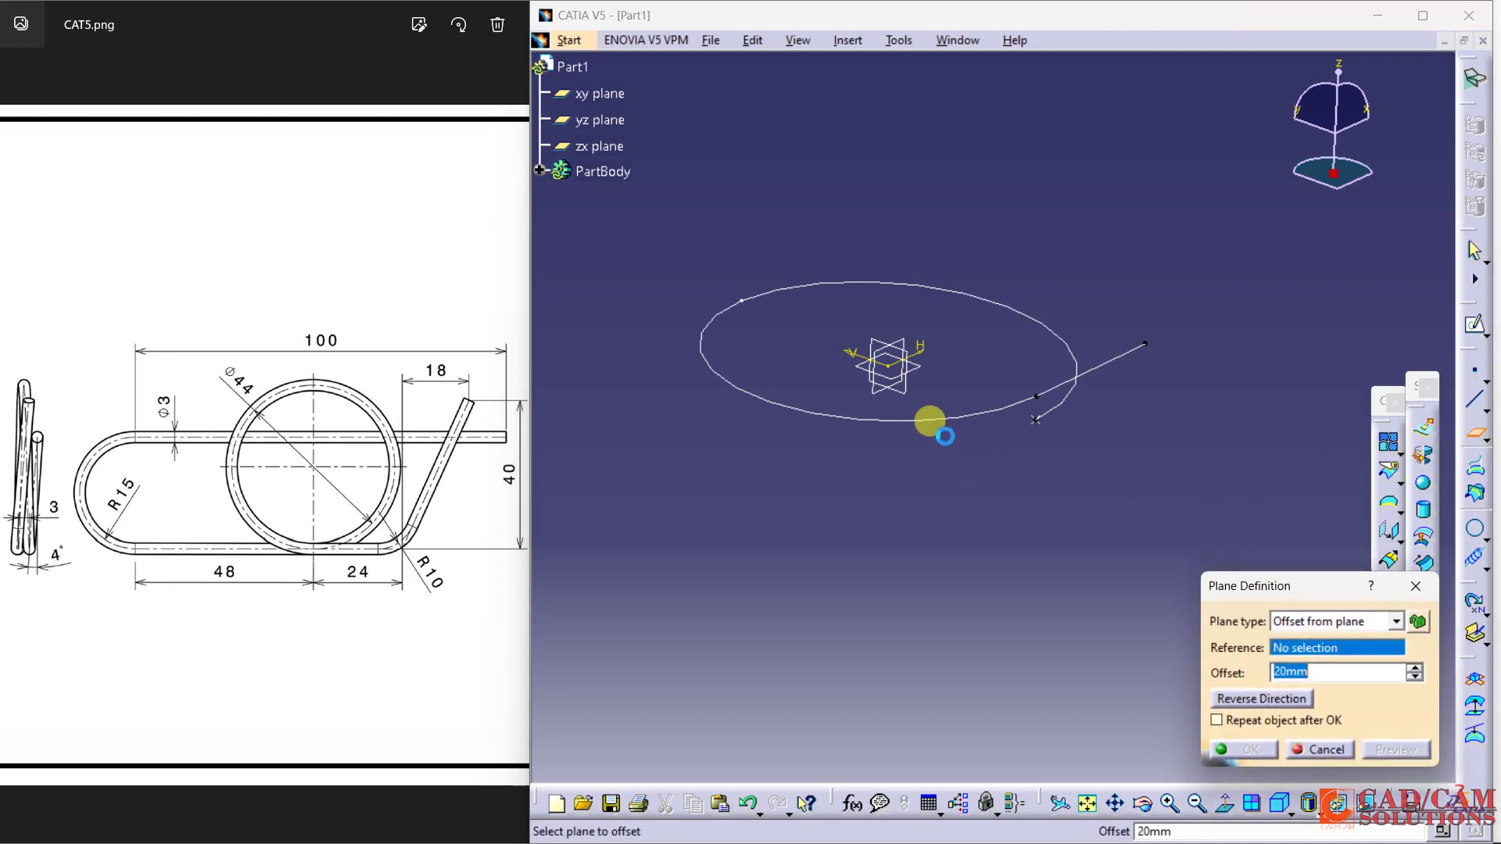
{"action": "left_click", "coordinate": [922, 368]}
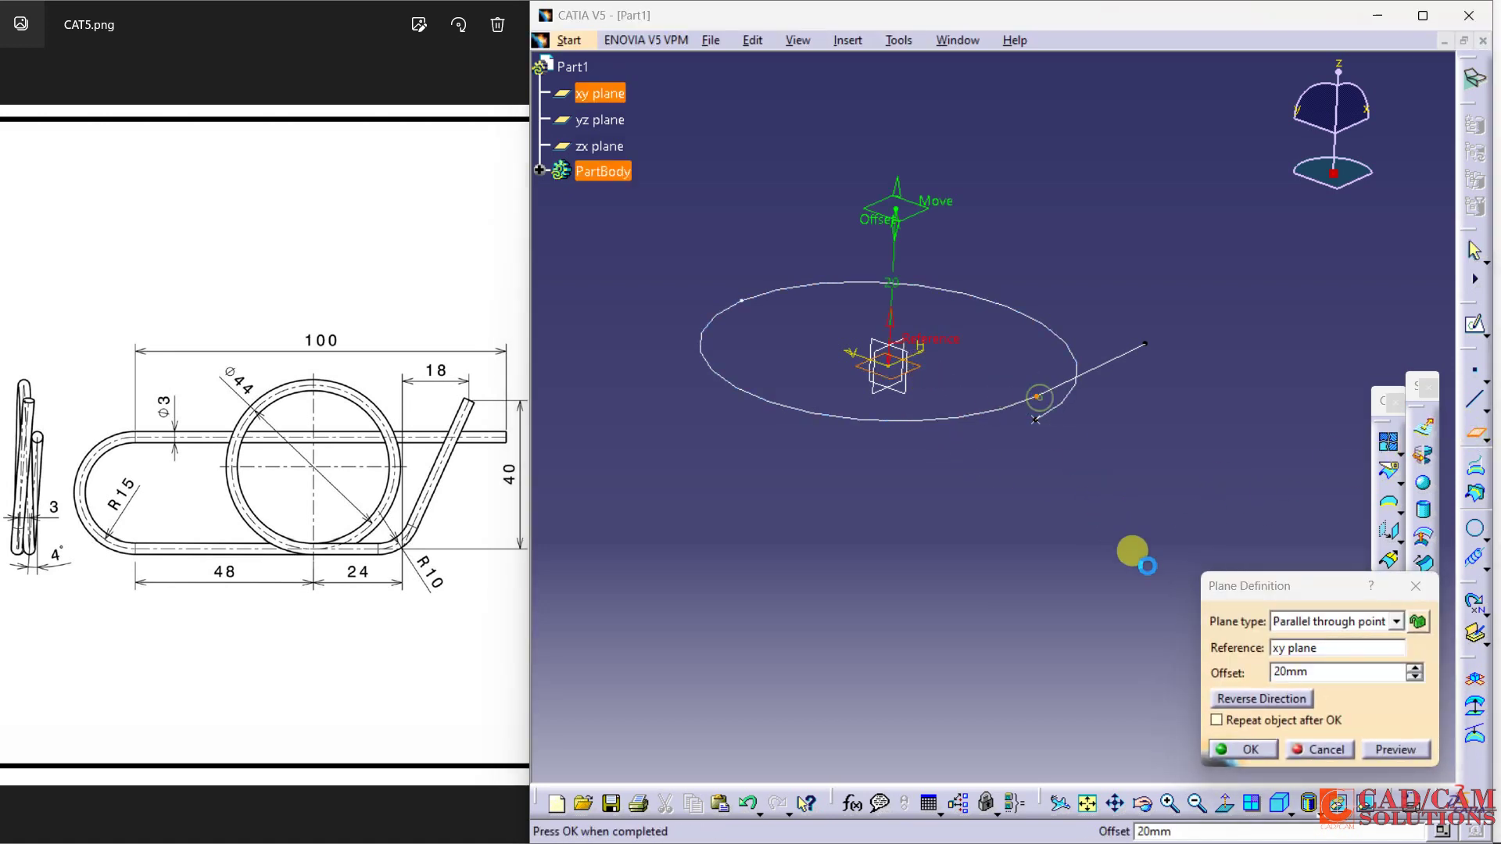
{"action": "left_click", "coordinate": [1038, 396]}
{"action": "left_click", "coordinate": [1243, 749]}
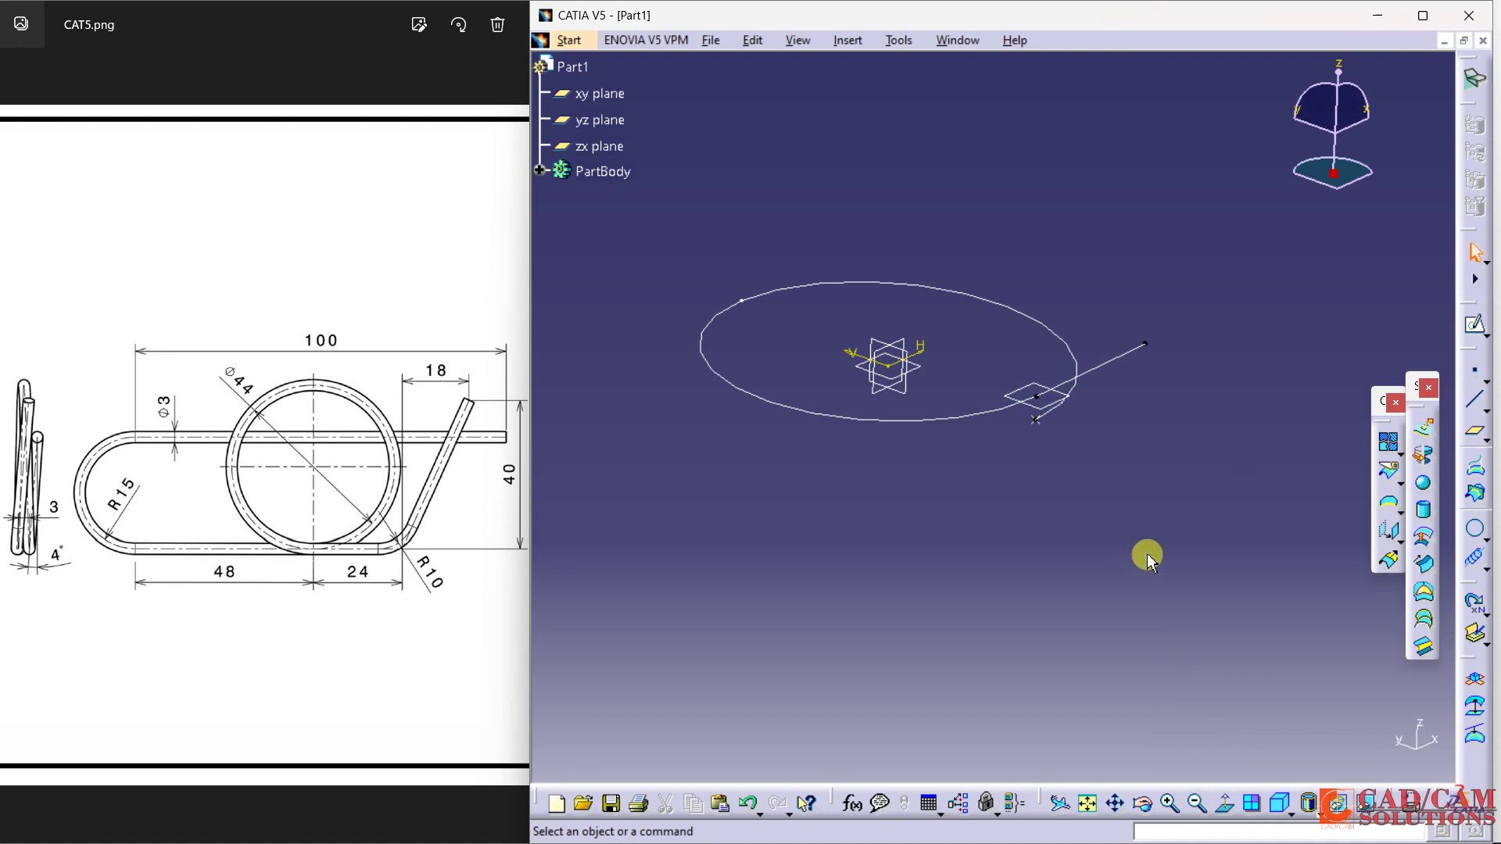
{"action": "left_click", "coordinate": [1470, 431]}
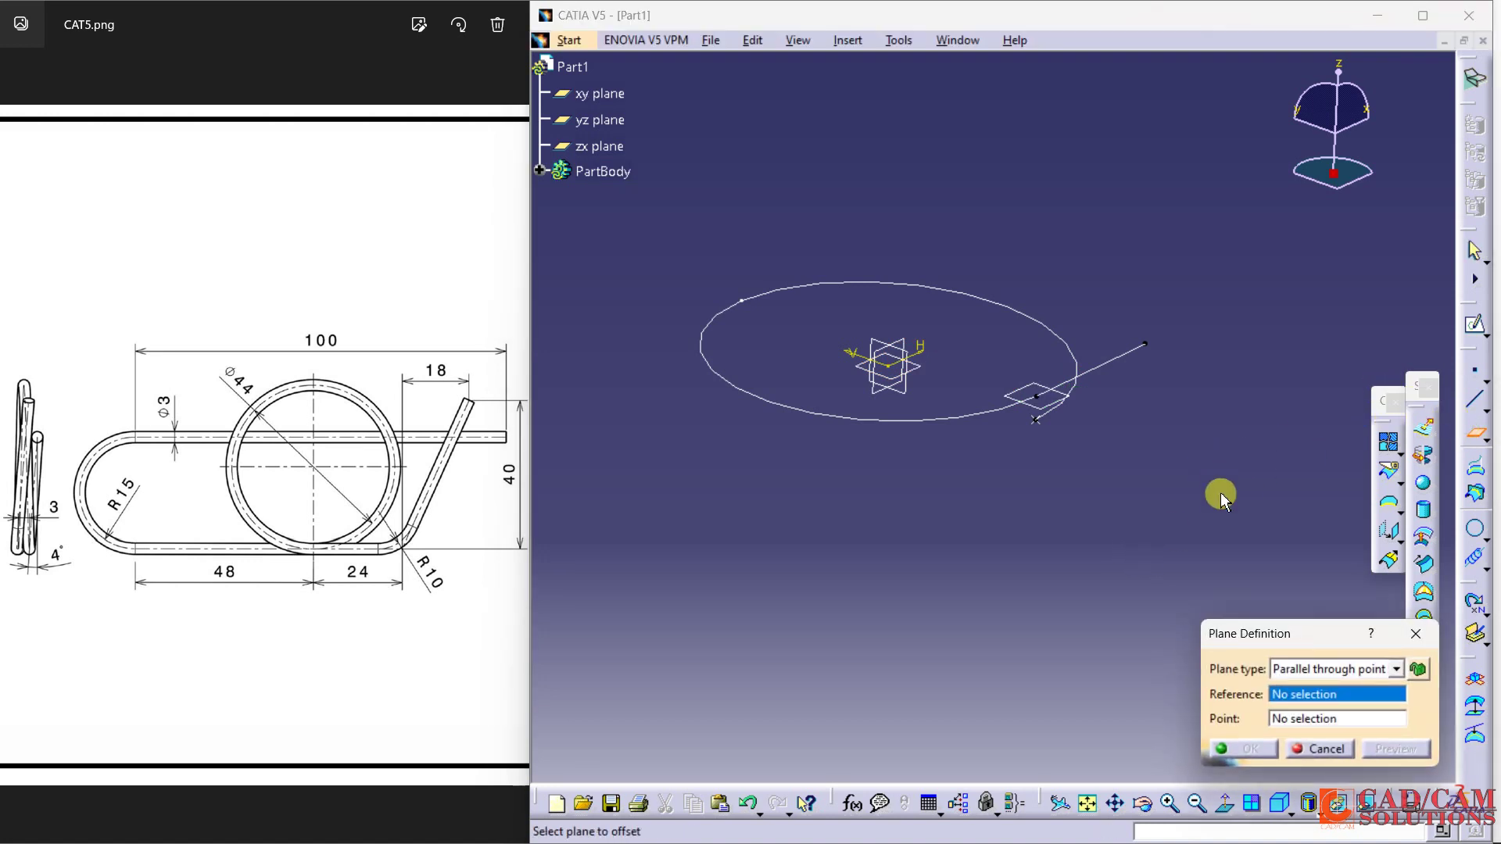
{"action": "left_click", "coordinate": [1307, 671]}
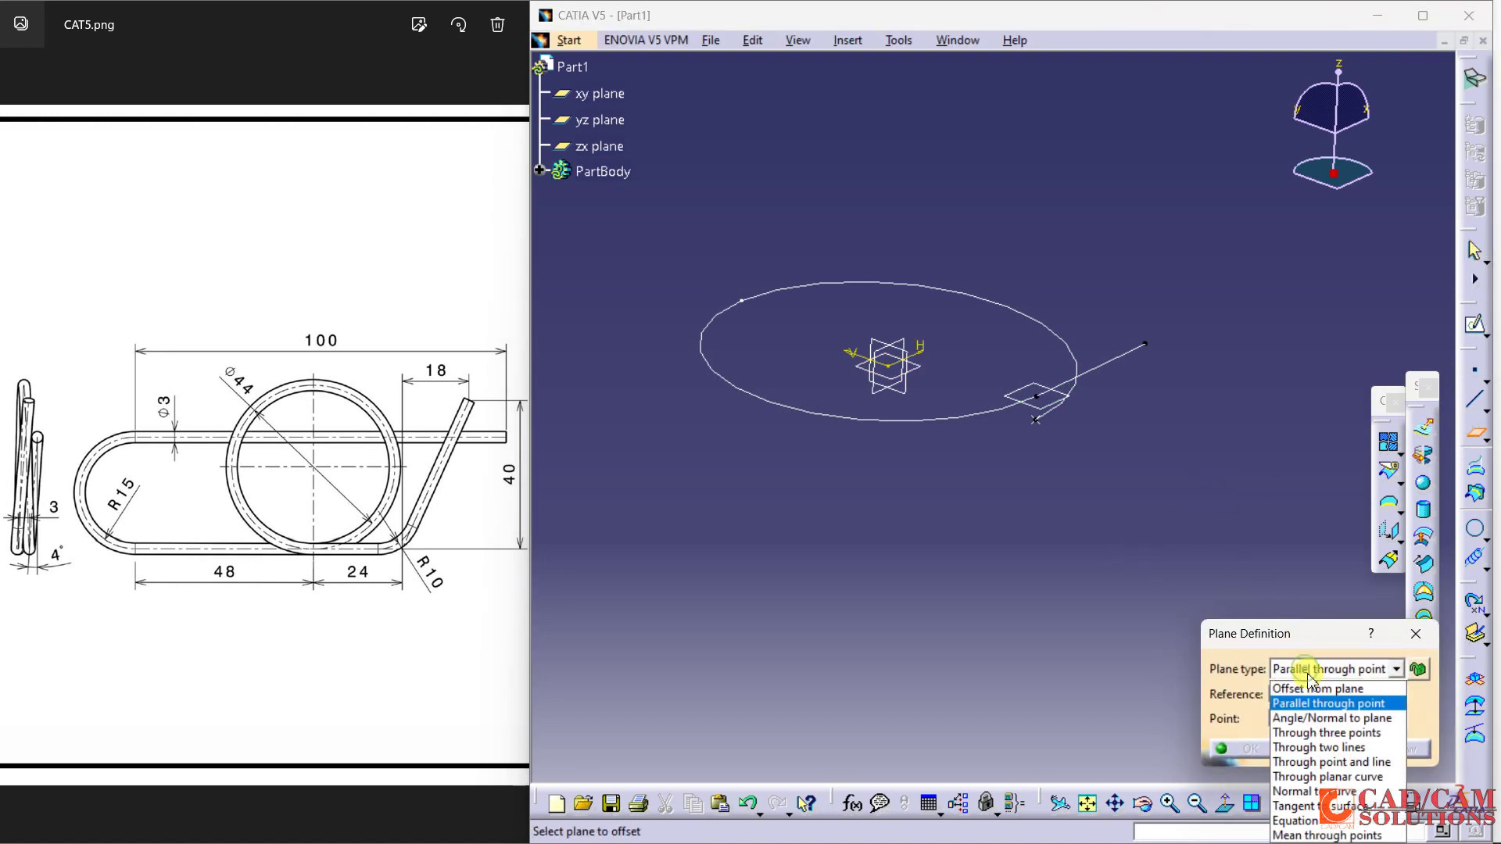
{"action": "left_click", "coordinate": [1324, 719]}
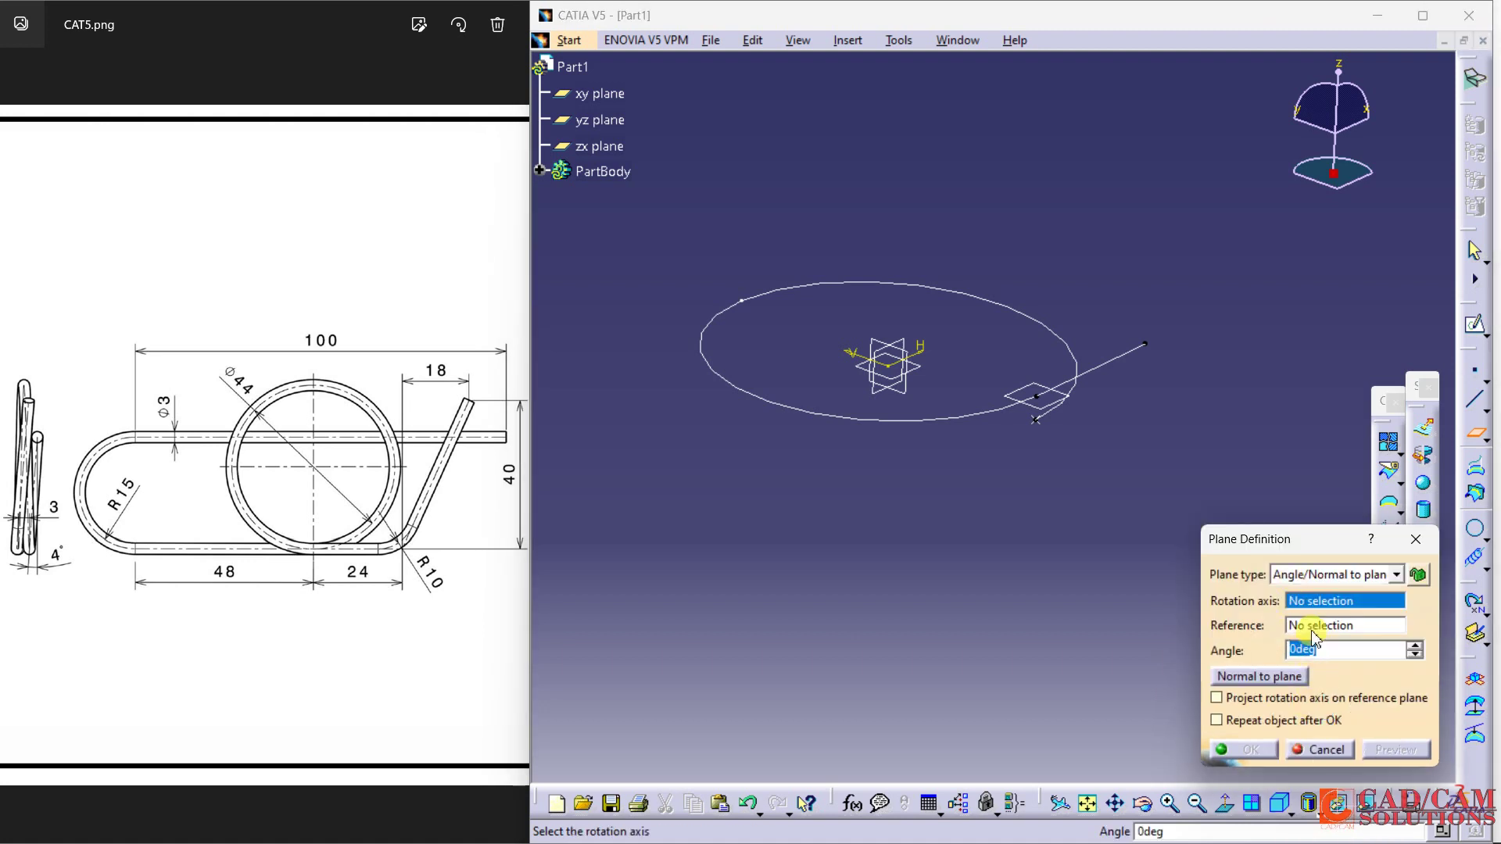
{"action": "left_click", "coordinate": [1110, 358]}
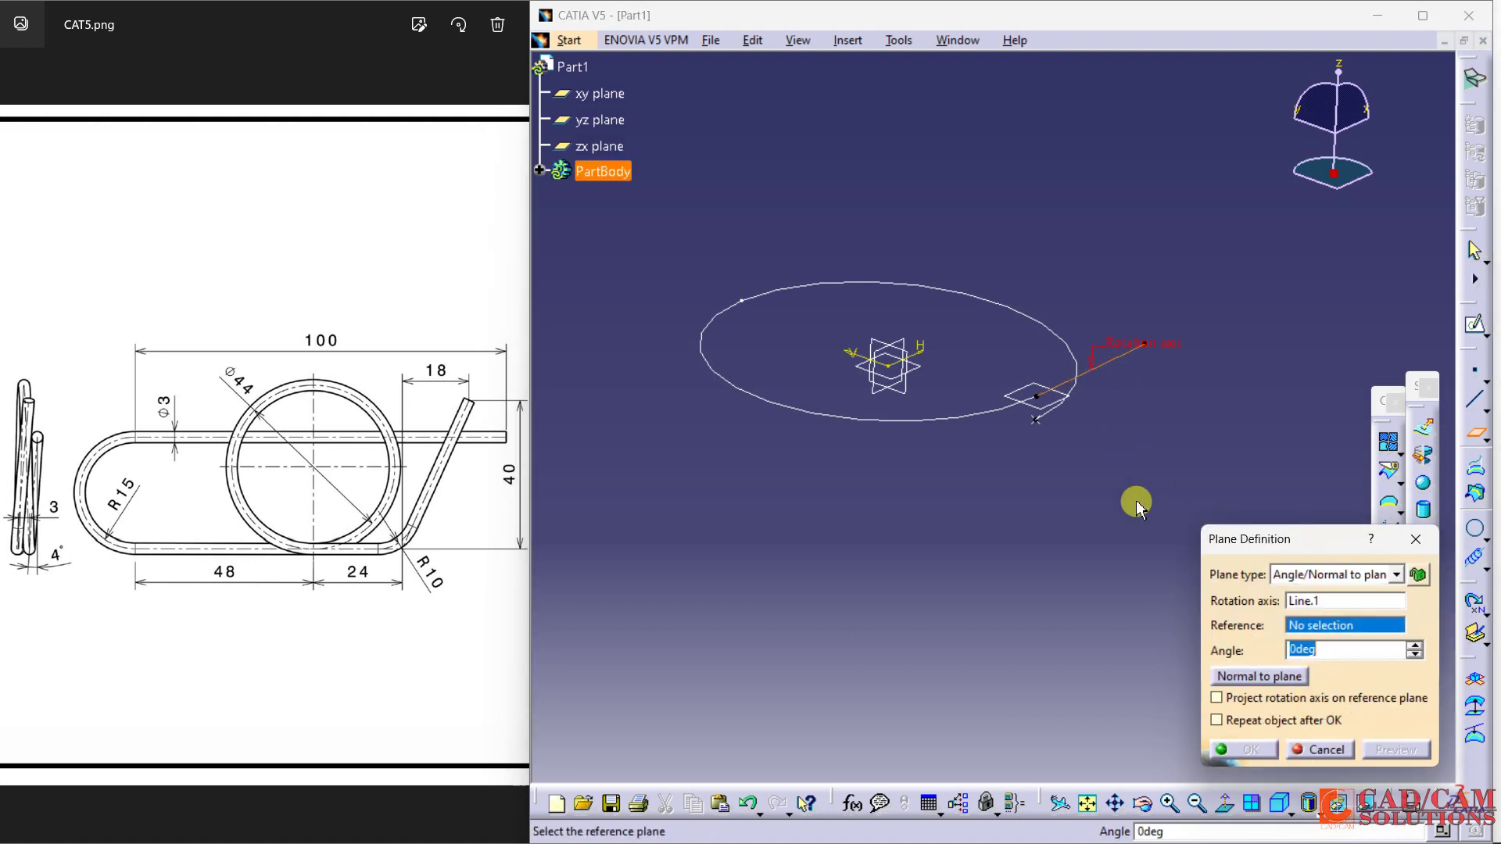
{"action": "left_click", "coordinate": [1028, 391]}
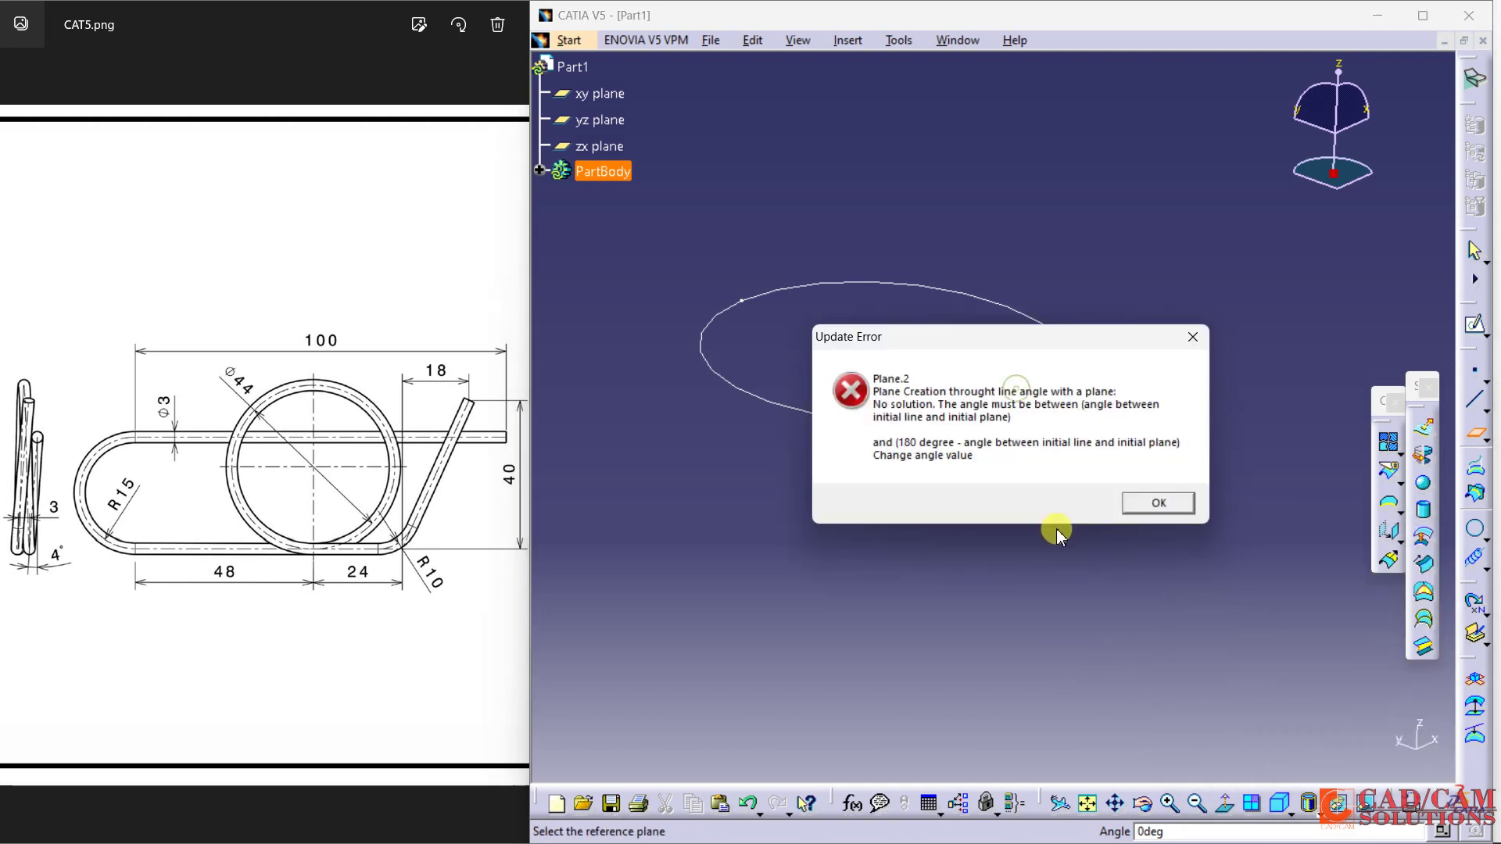
{"action": "left_click", "coordinate": [1157, 505]}
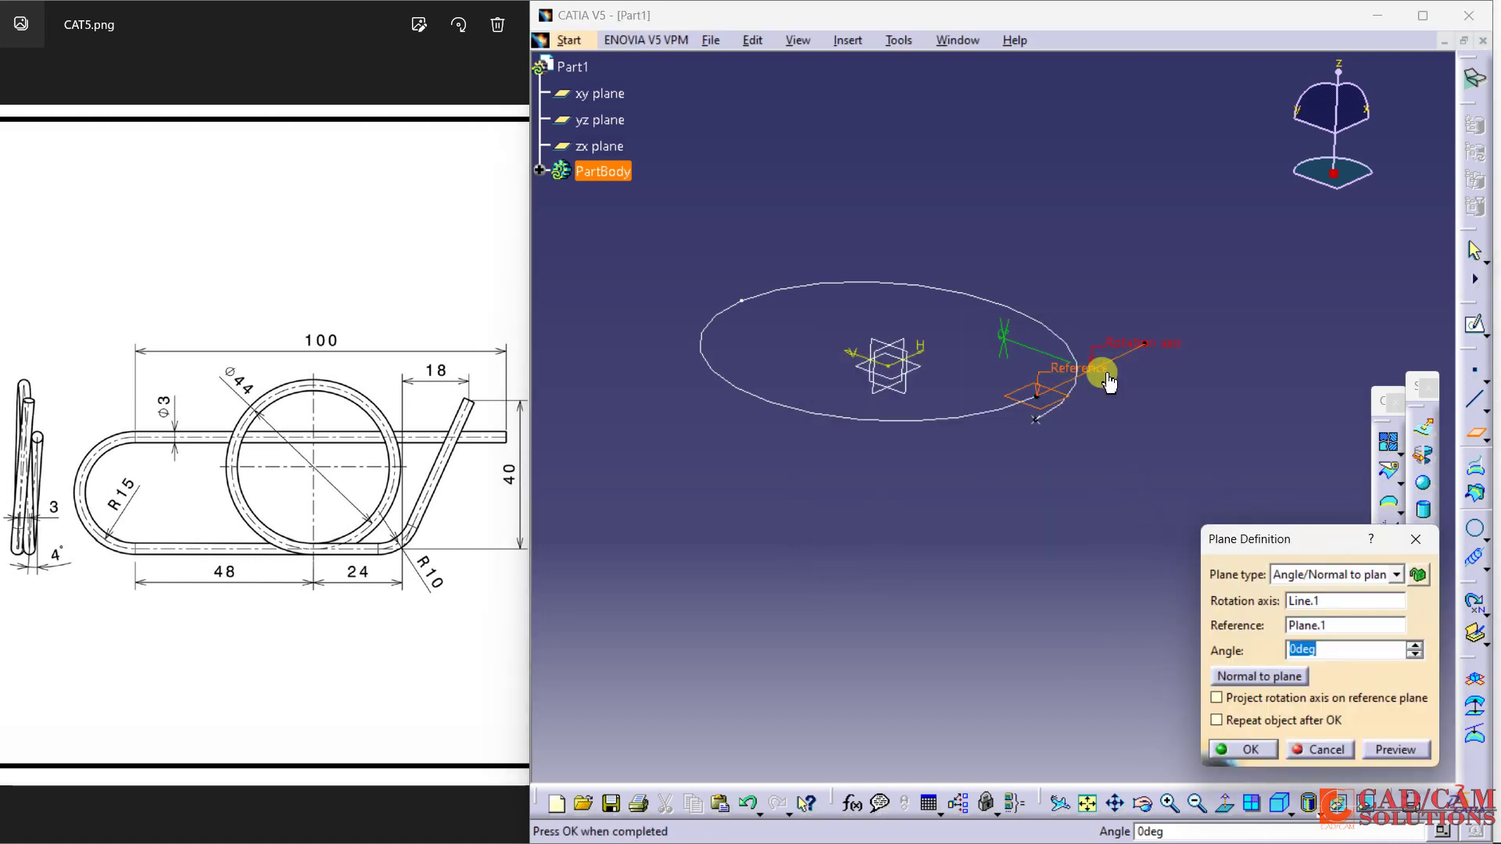
{"action": "left_click", "coordinate": [1322, 751]}
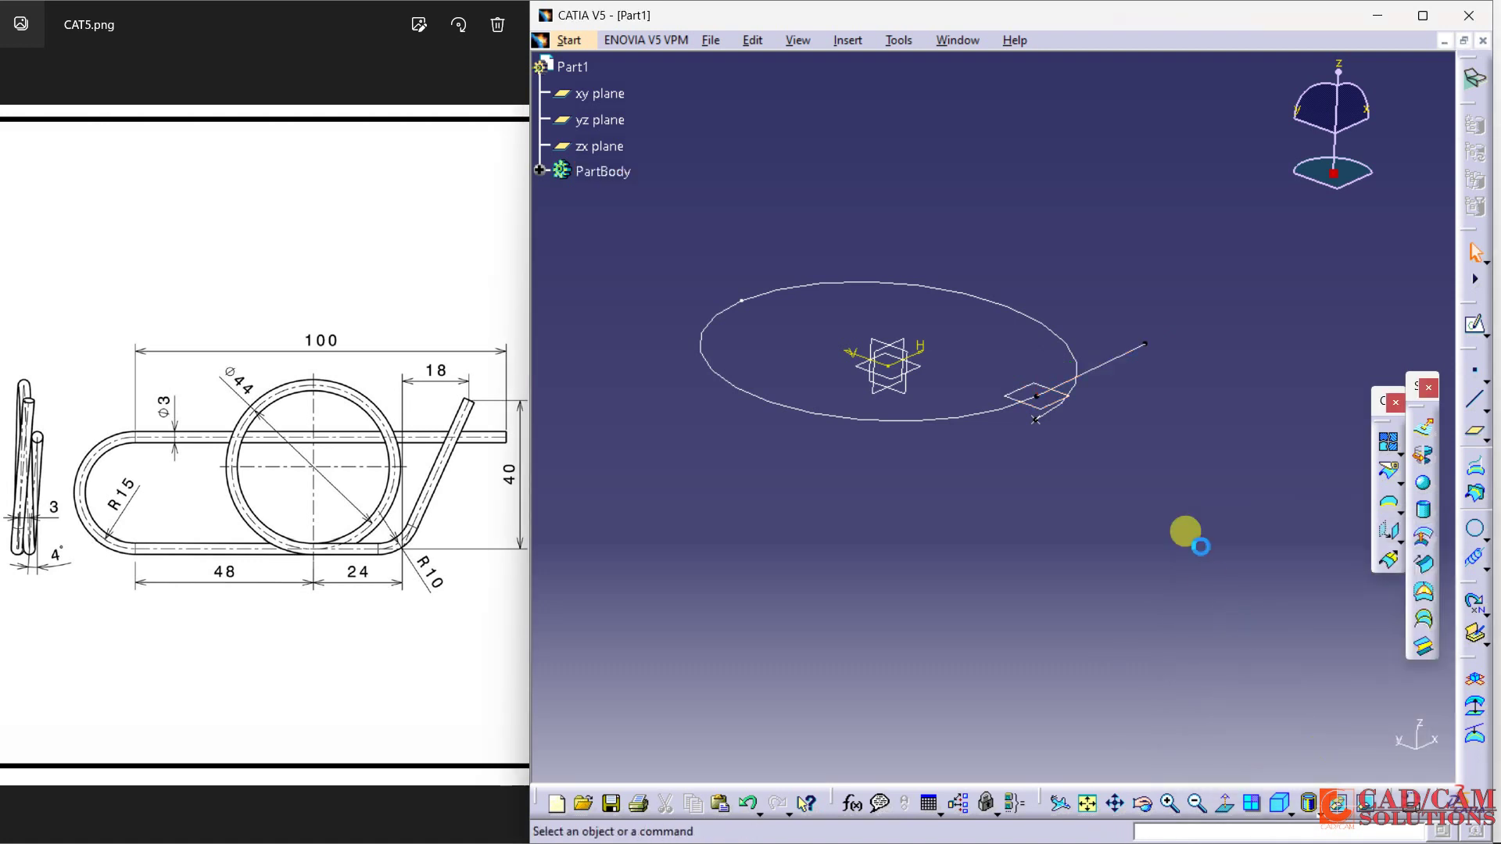
Redefine the 20 mm tangent line as a Point-Direction line from the helix's upper vertex along the X component
{"action": "right_click", "coordinate": [1095, 372]}
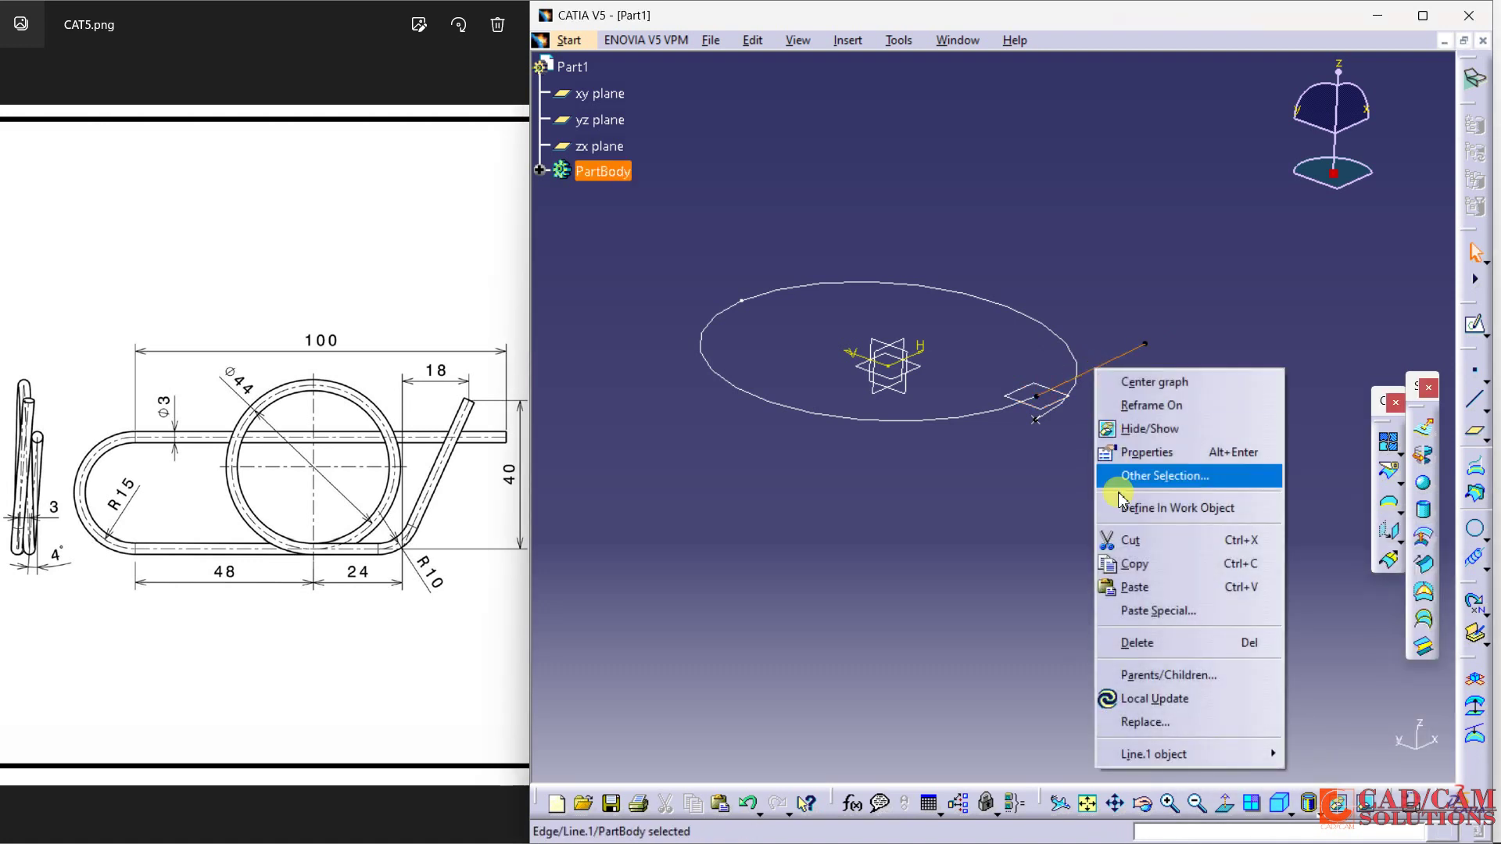
{"action": "left_click", "coordinate": [1110, 315]}
{"action": "double_click", "coordinate": [1107, 368]}
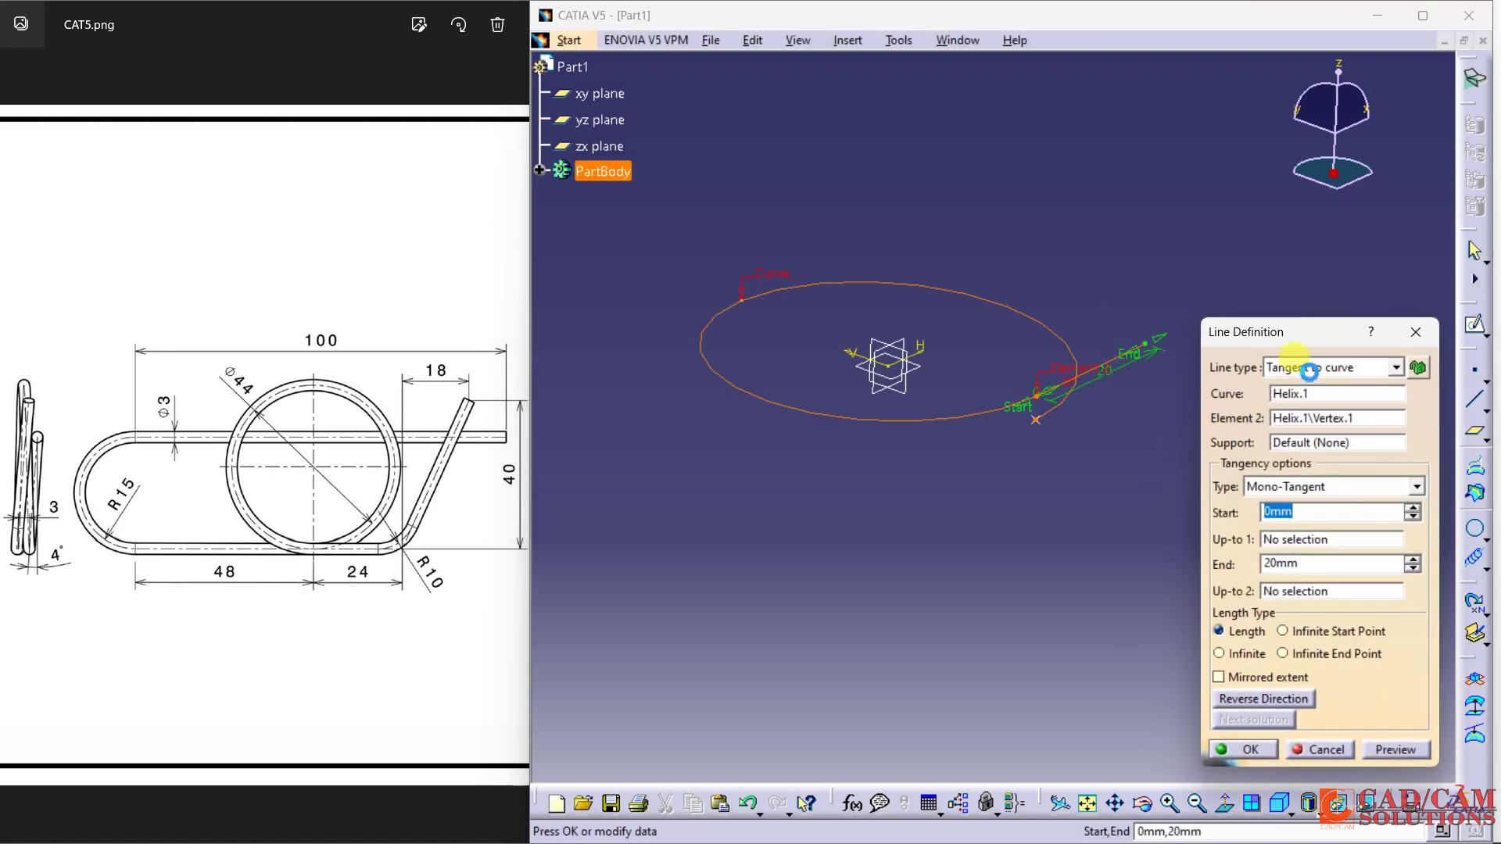
{"action": "left_click", "coordinate": [1310, 370]}
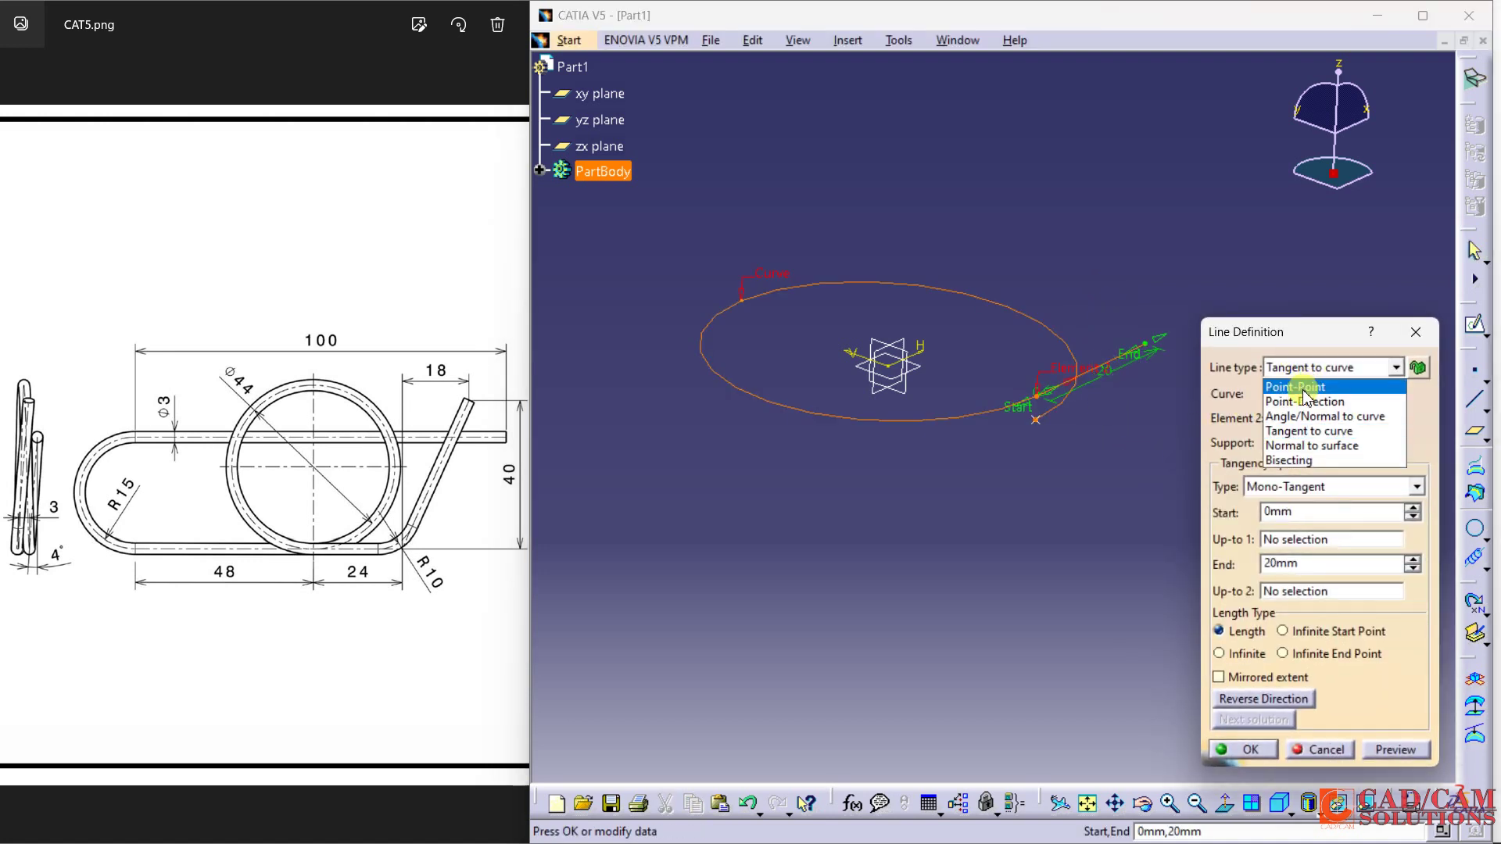
{"action": "left_click", "coordinate": [1298, 402]}
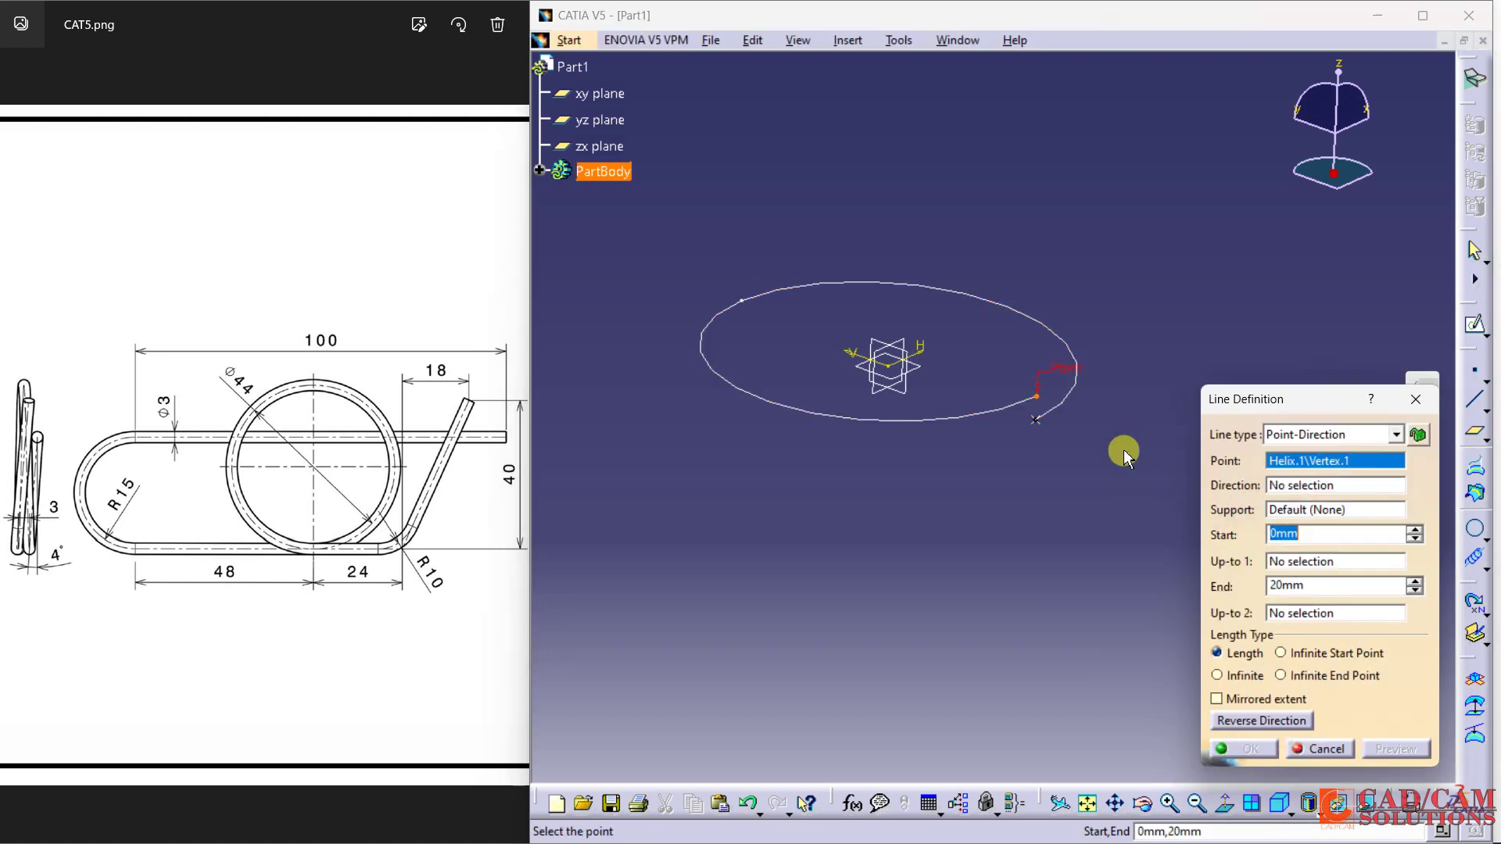
{"action": "right_click", "coordinate": [1315, 461]}
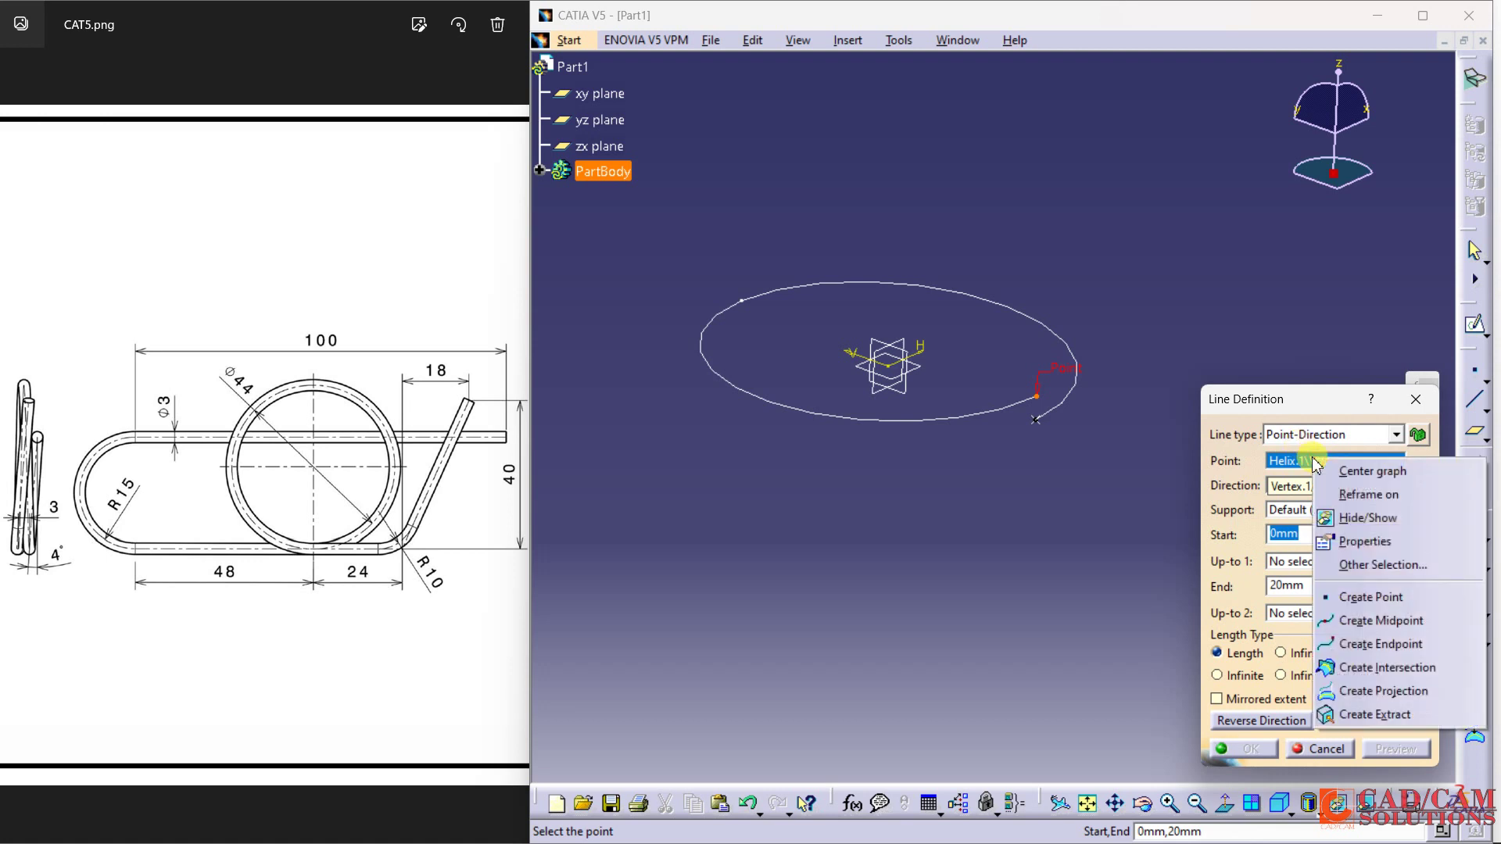
{"action": "right_click", "coordinate": [1290, 491]}
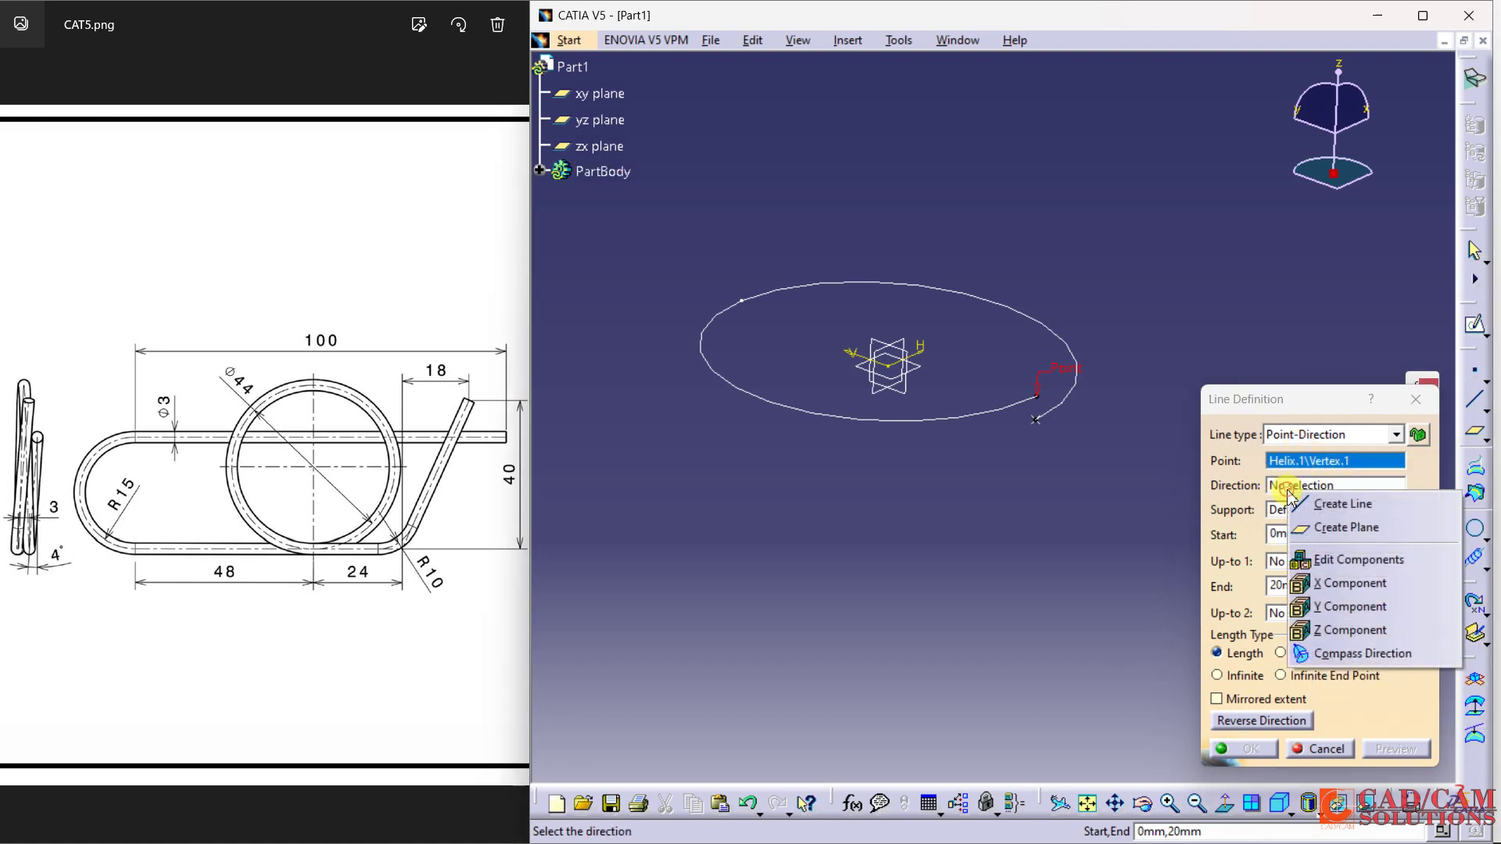
{"action": "left_click", "coordinate": [1319, 583]}
{"action": "left_click", "coordinate": [1241, 752]}
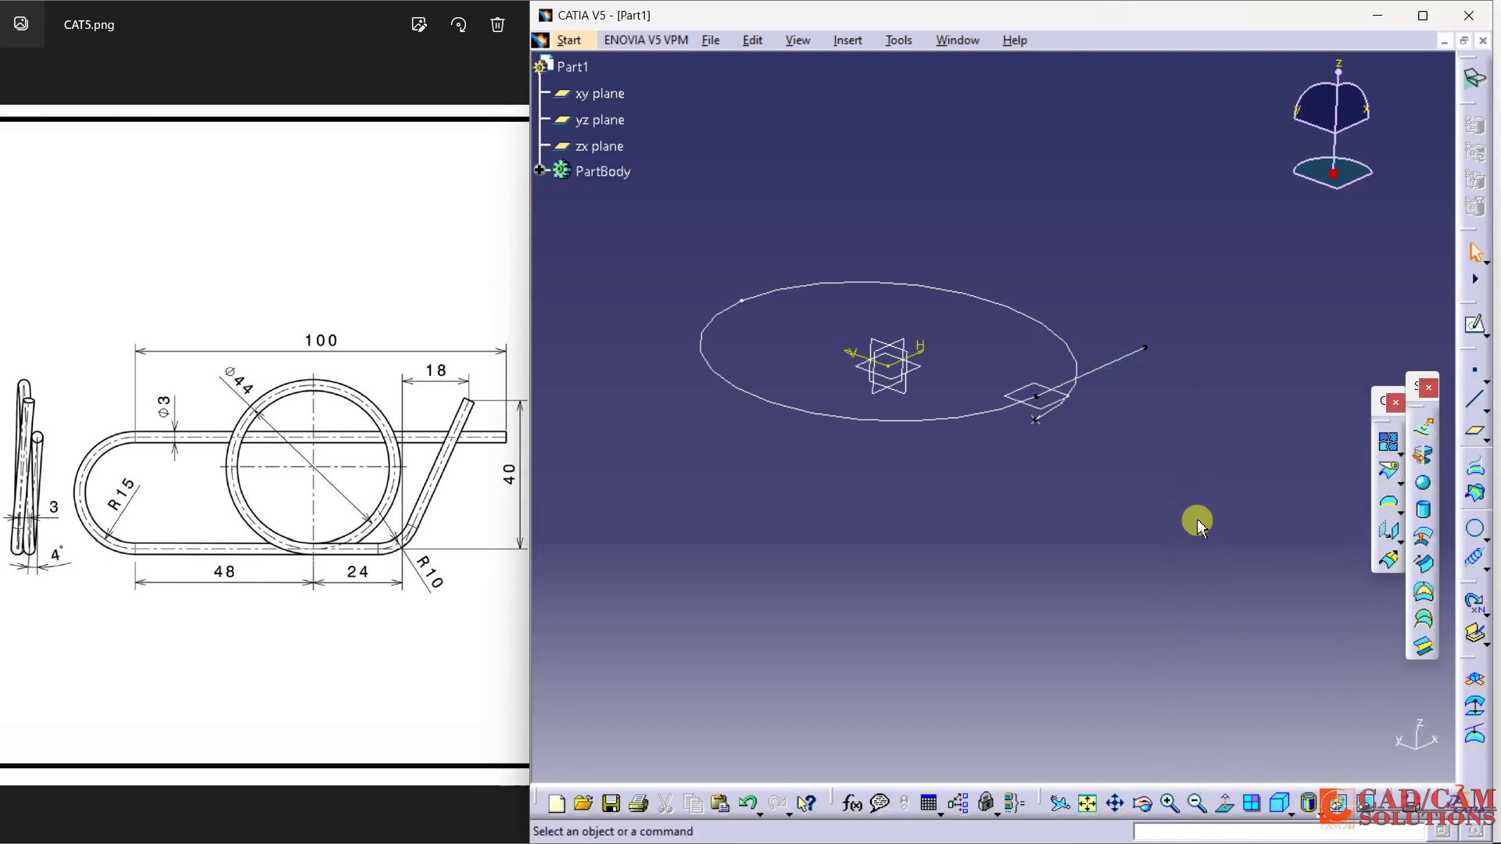
Create an Angle/Normal plane rotated -4 degrees from the parallel plane, using the X-direction line as the rotation axis
{"action": "left_click", "coordinate": [1461, 428]}
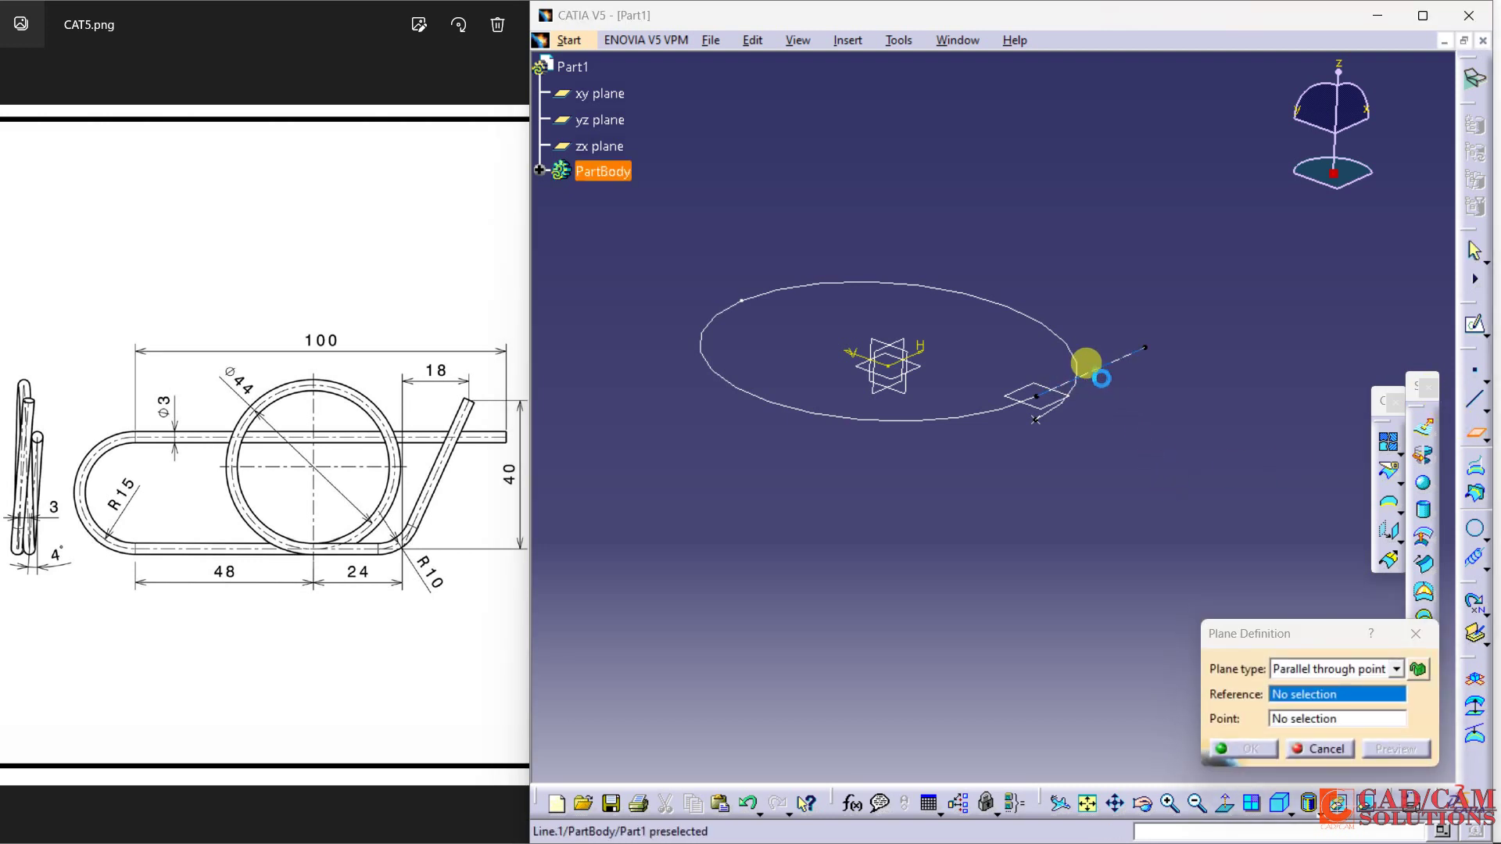
{"action": "left_click", "coordinate": [1087, 374]}
{"action": "left_click", "coordinate": [1050, 405]}
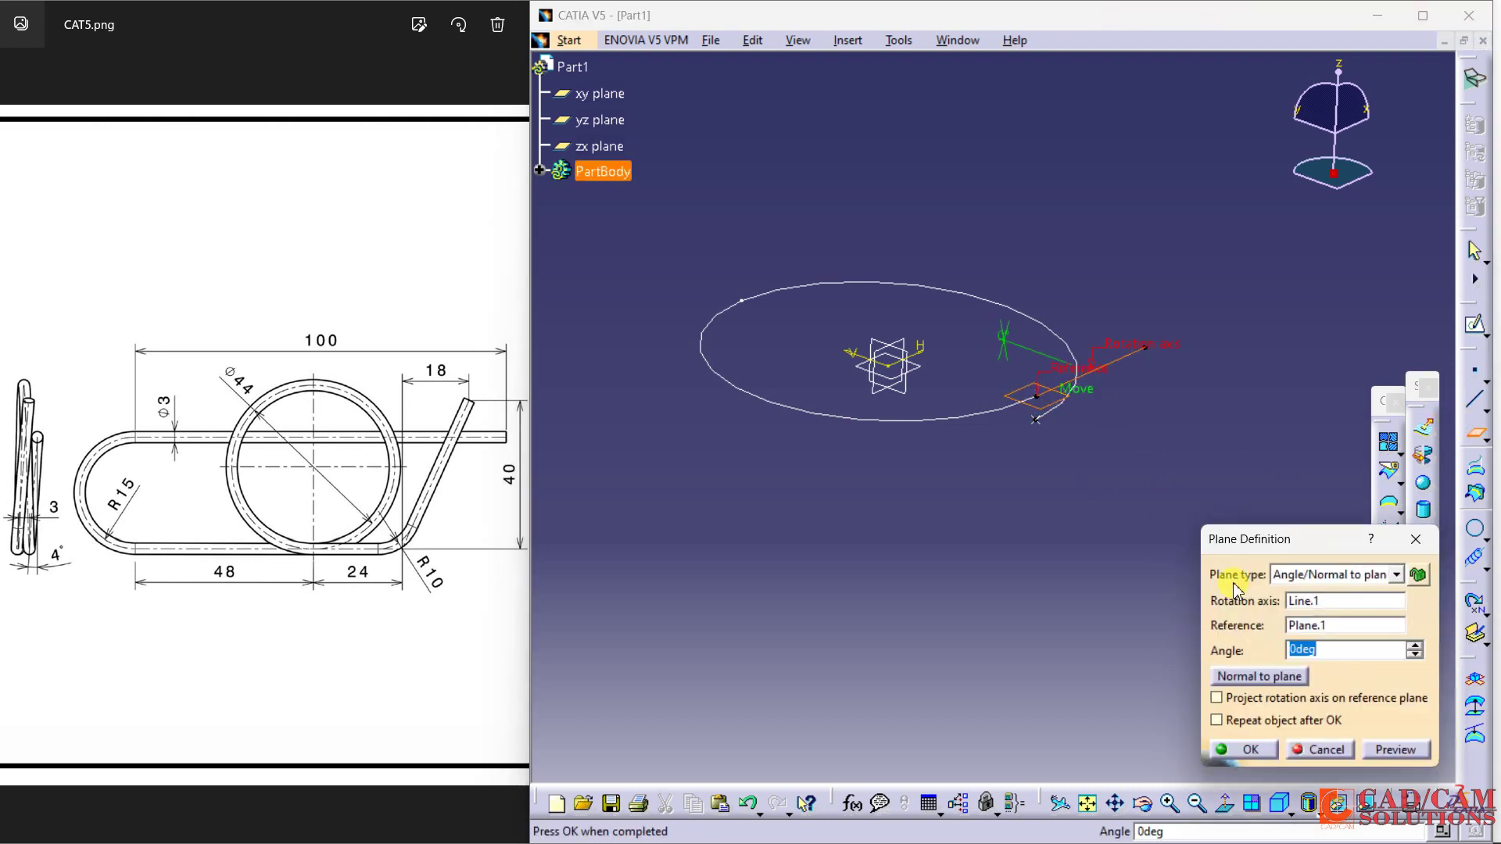
{"action": "left_click", "coordinate": [1376, 650]}
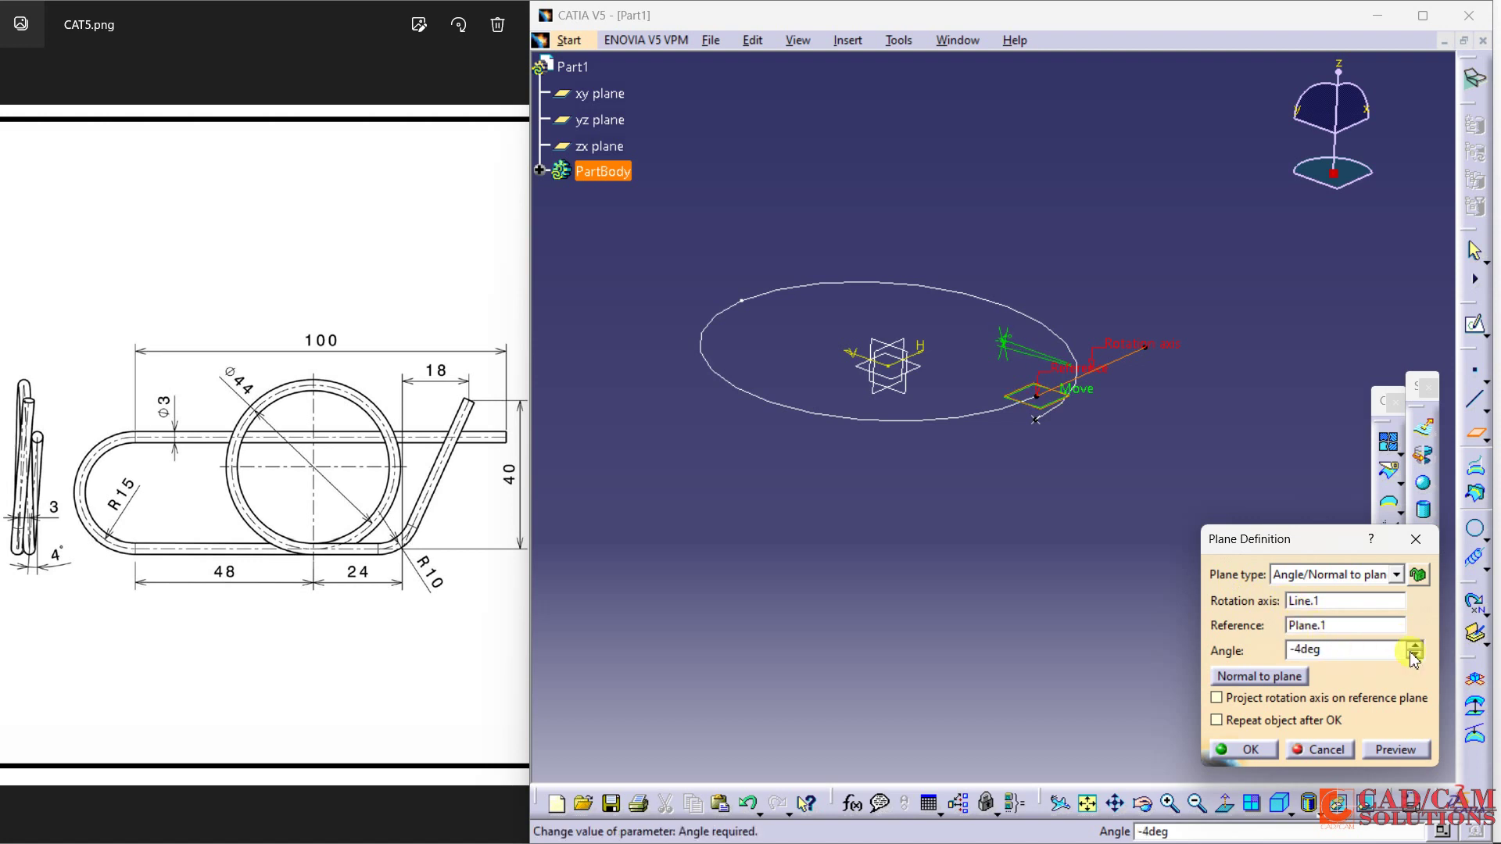
{"action": "left_click", "coordinate": [1244, 749]}
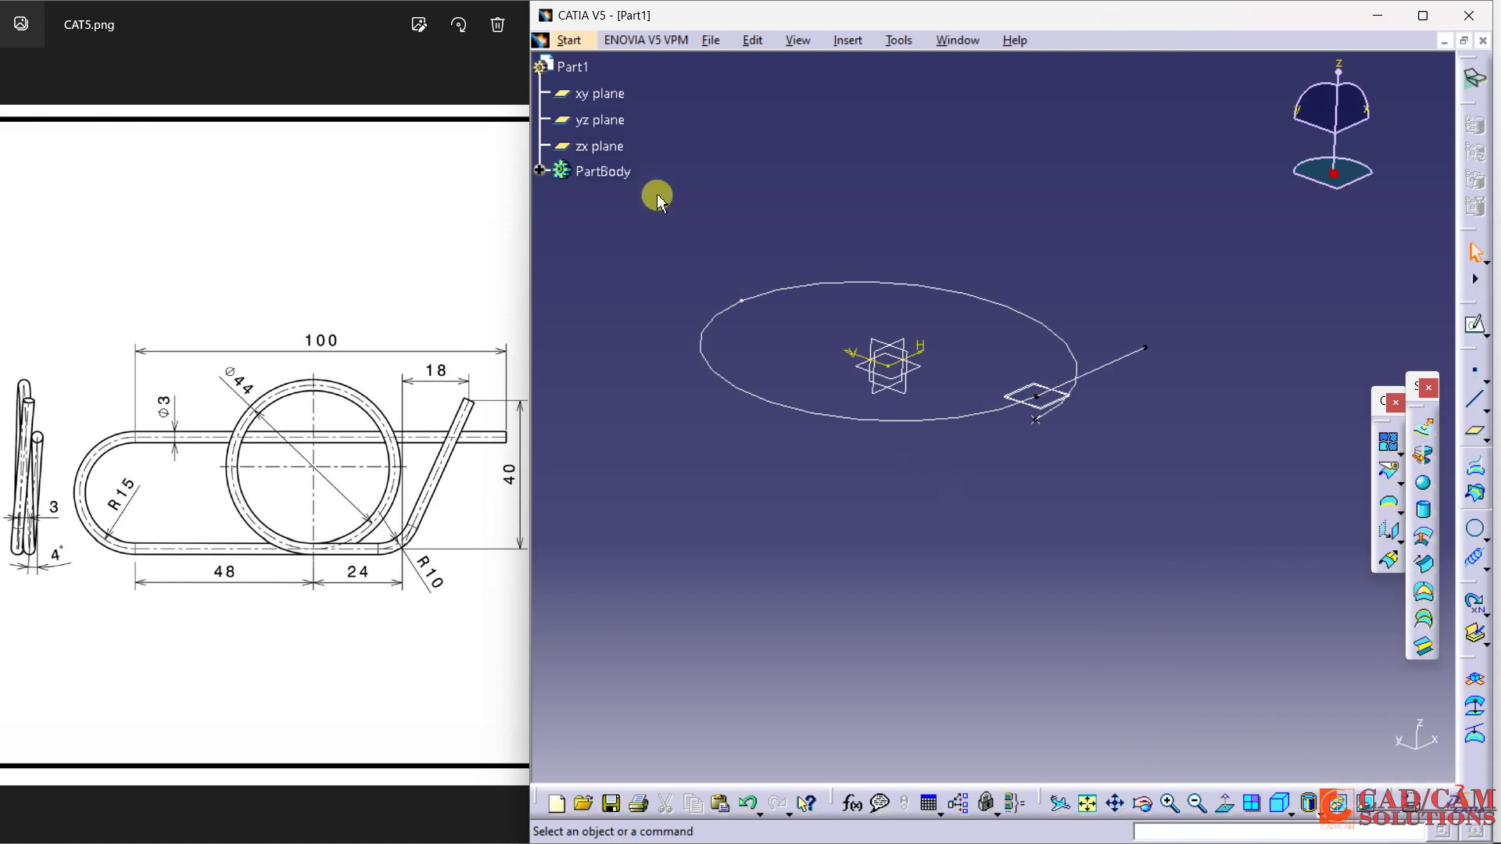
Hide the parallel reference plane Plane.1 and the rotation axis Line.1
{"action": "left_click", "coordinate": [540, 170]}
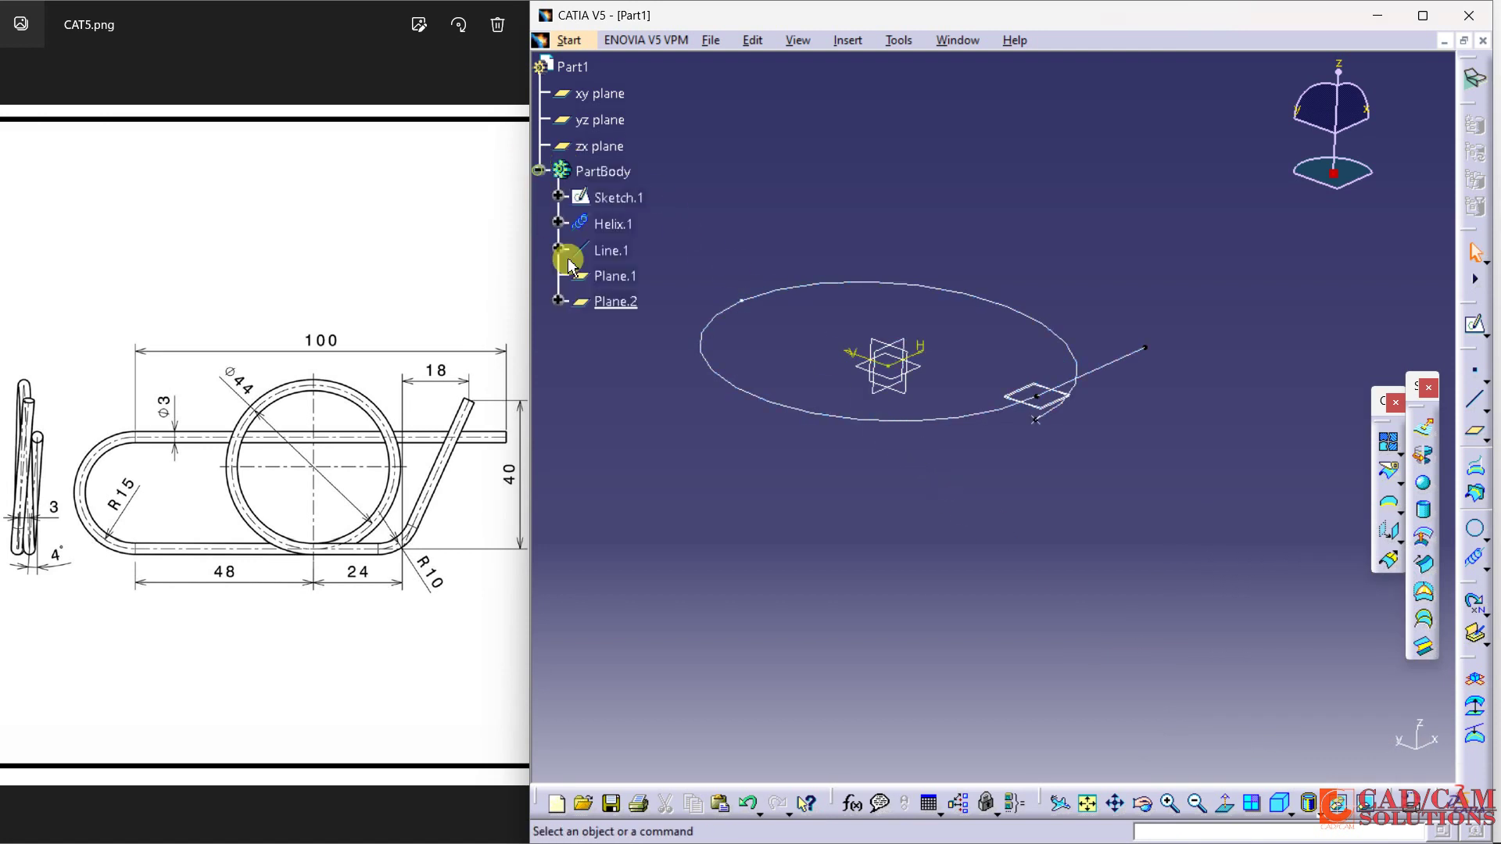
{"action": "right_click", "coordinate": [630, 281]}
{"action": "left_click", "coordinate": [670, 331]}
{"action": "right_click", "coordinate": [616, 249]}
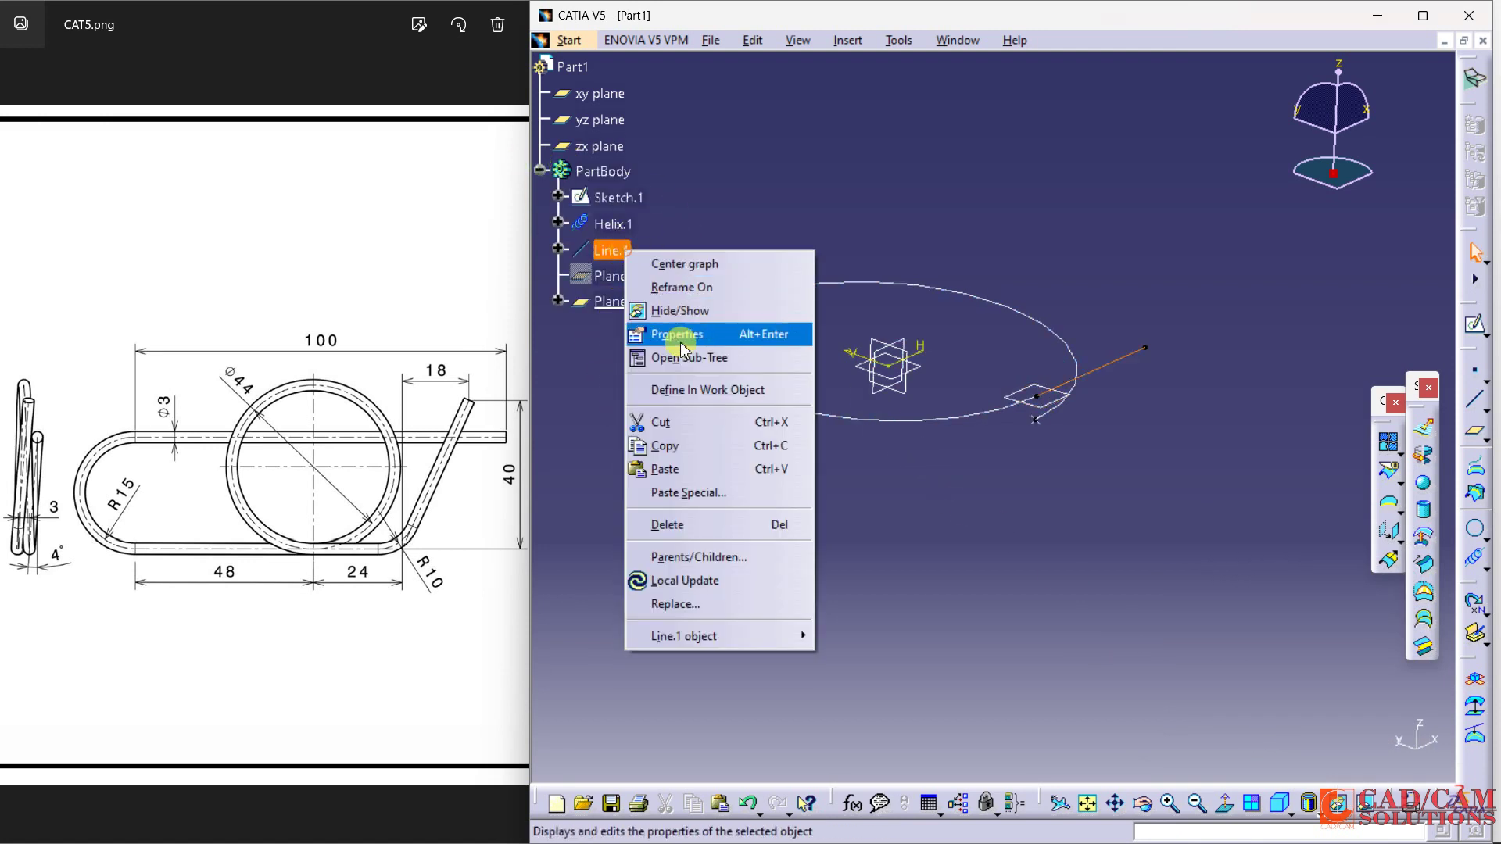
{"action": "left_click", "coordinate": [679, 310]}
Create a 24 mm Mono-Tangent line to the helix at its upper end vertex, supported on the tilted plane
{"action": "mouse_move", "coordinate": [912, 536]}
{"action": "middle_mouse_down"}
{"action": "mouse_move", "coordinate": [982, 508]}
{"action": "mouse_move", "coordinate": [1004, 584]}
{"action": "middle_mouse_up"}
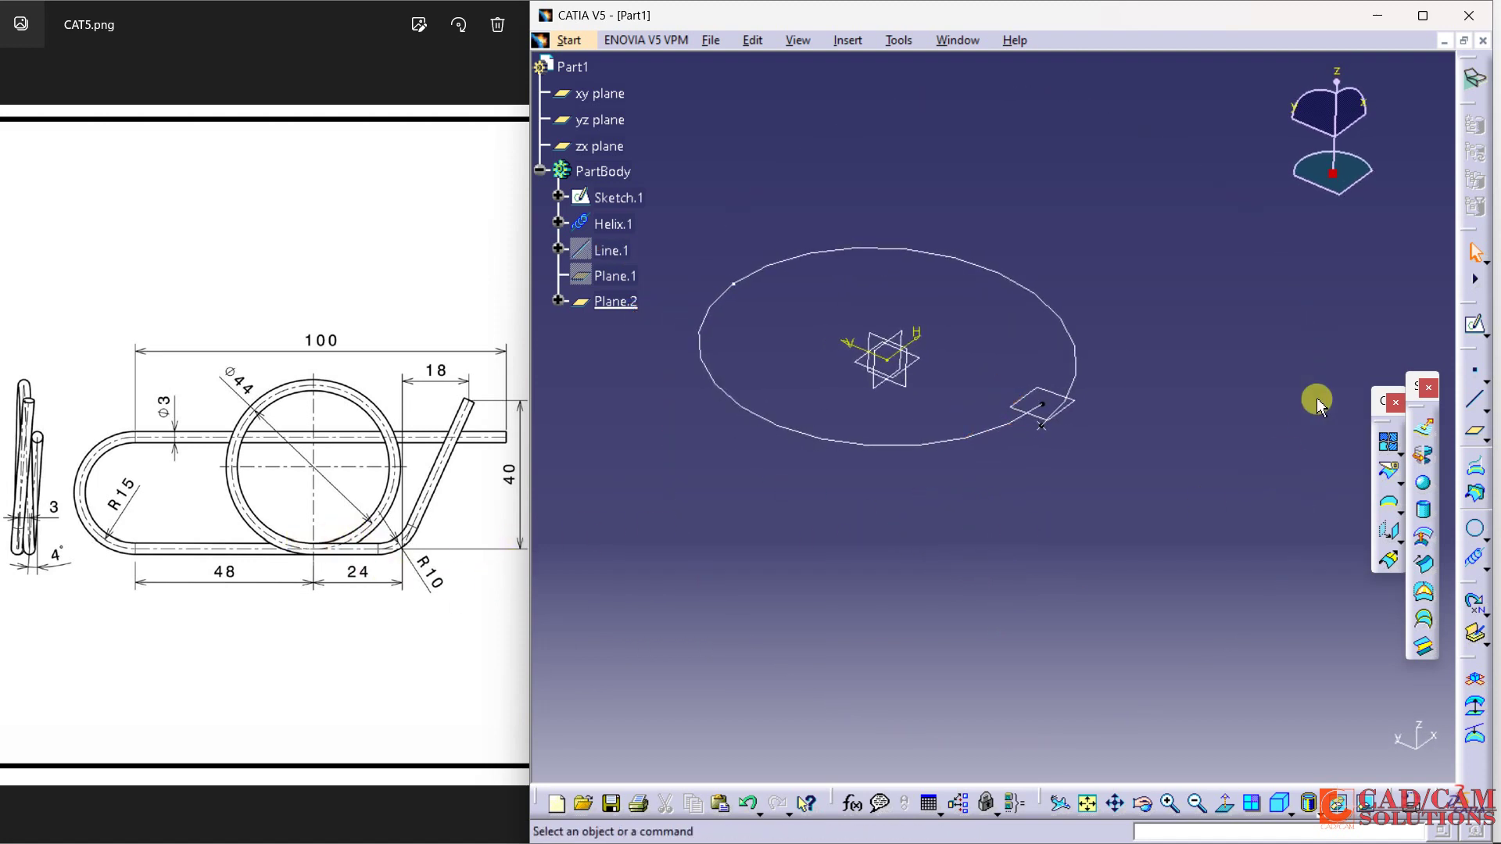
{"action": "left_click", "coordinate": [1477, 408]}
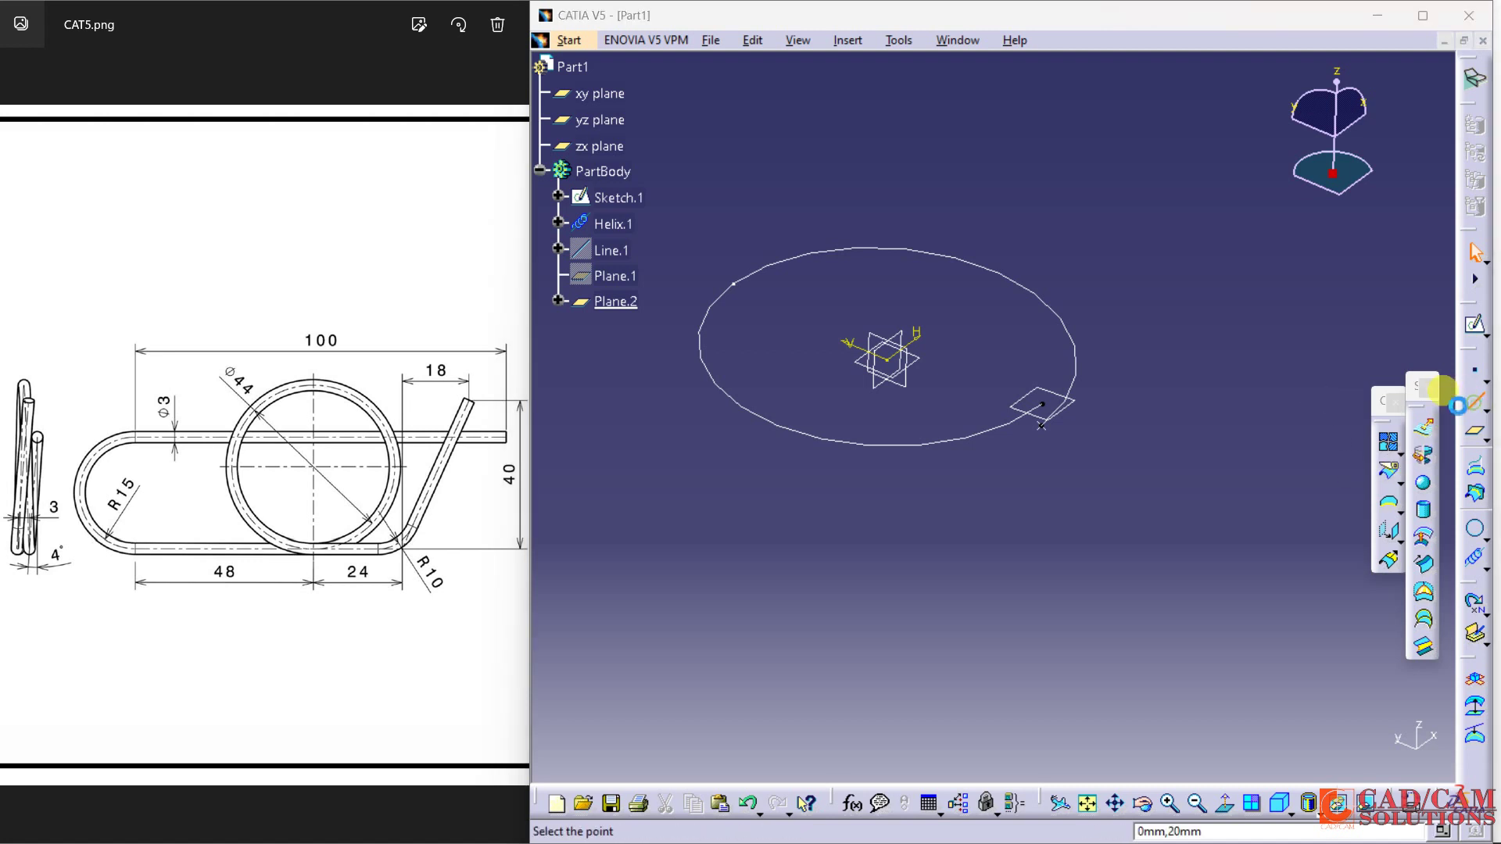
{"action": "left_click", "coordinate": [1329, 435]}
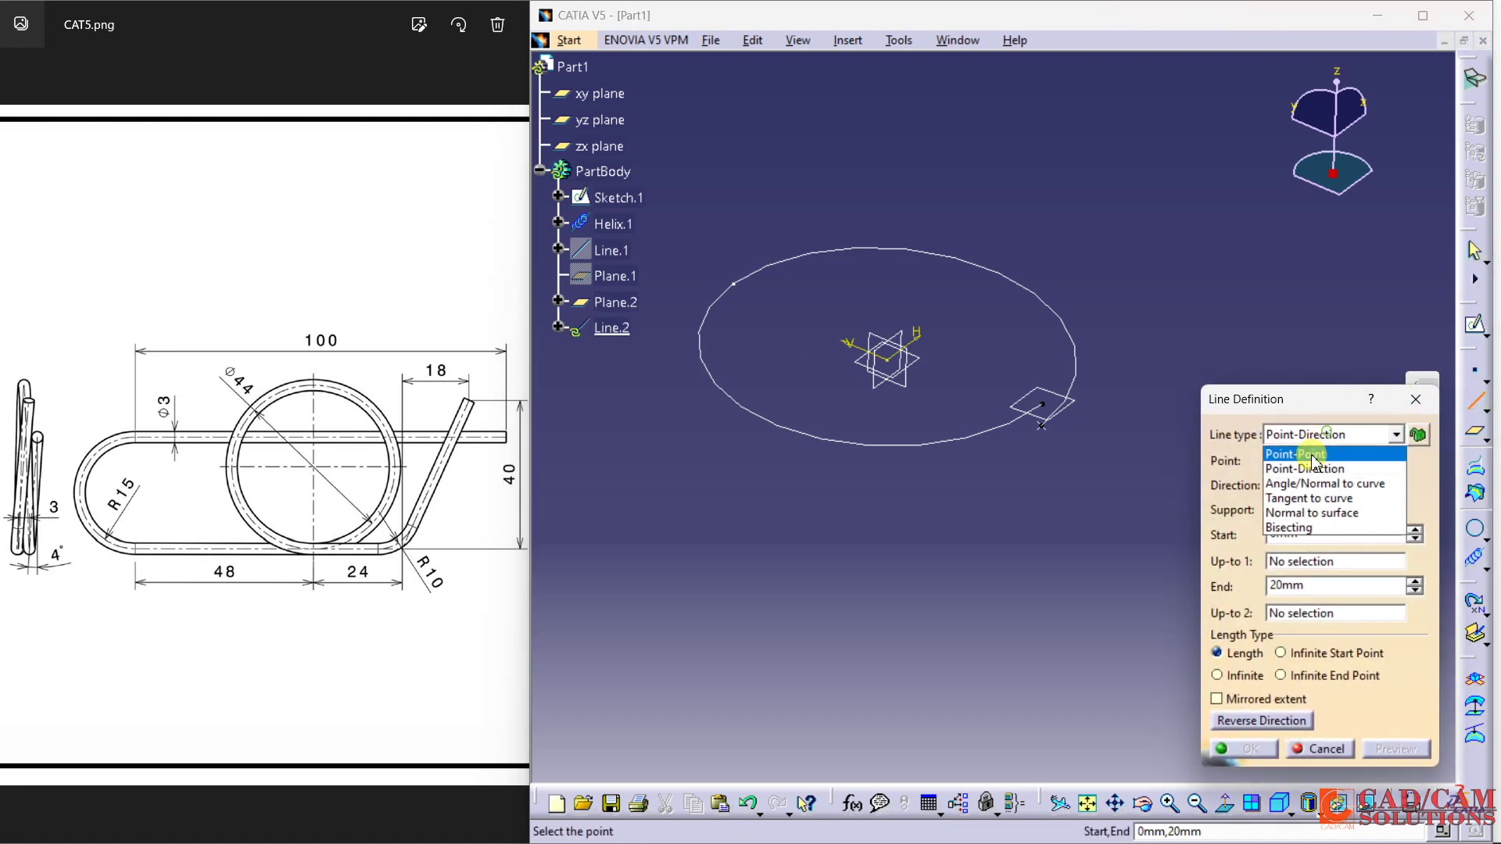
{"action": "left_click", "coordinate": [1309, 498]}
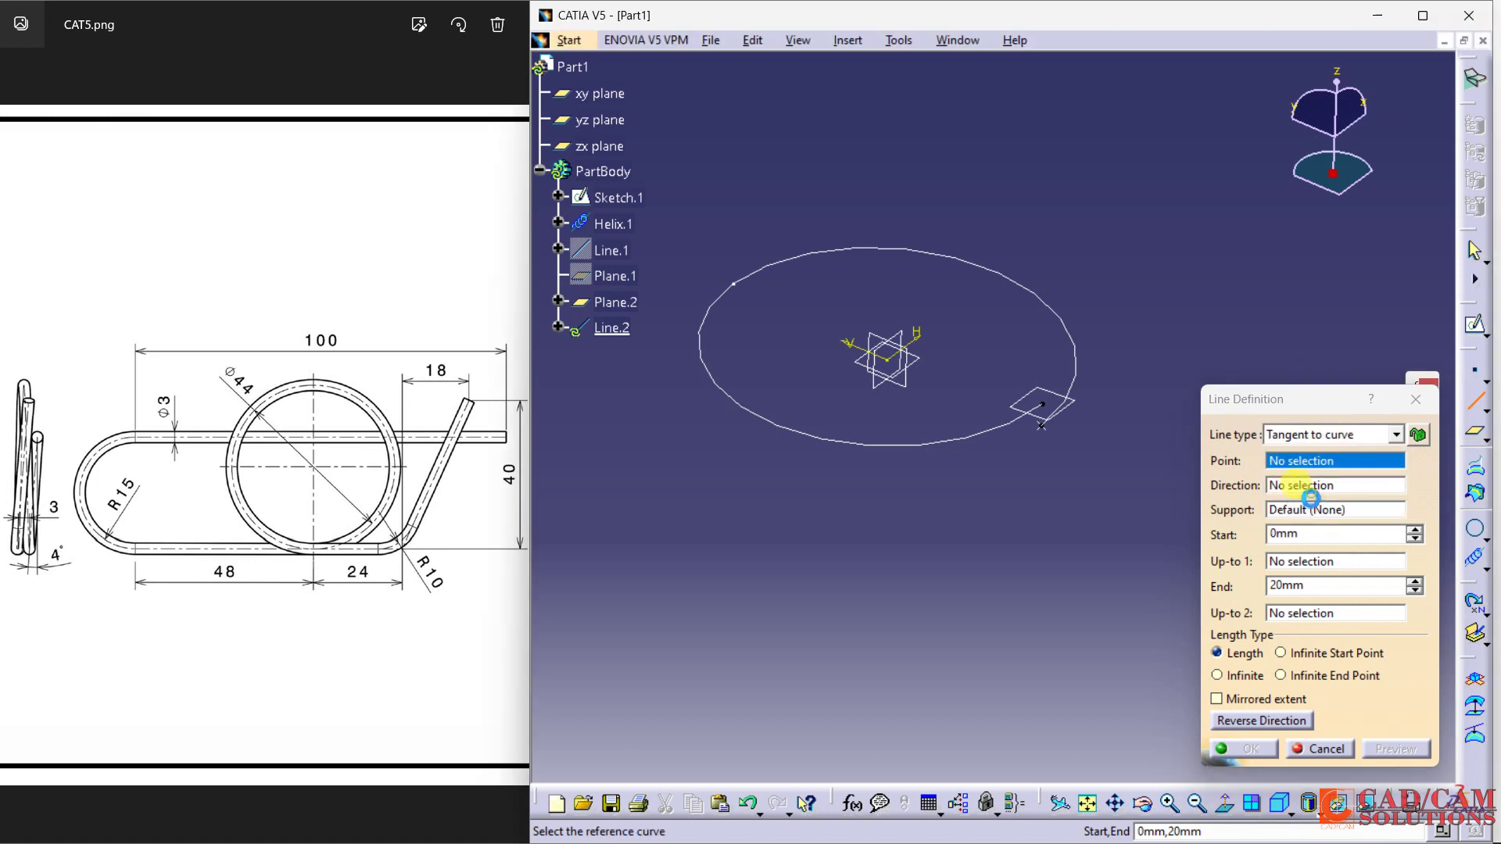
{"action": "left_click", "coordinate": [1046, 404]}
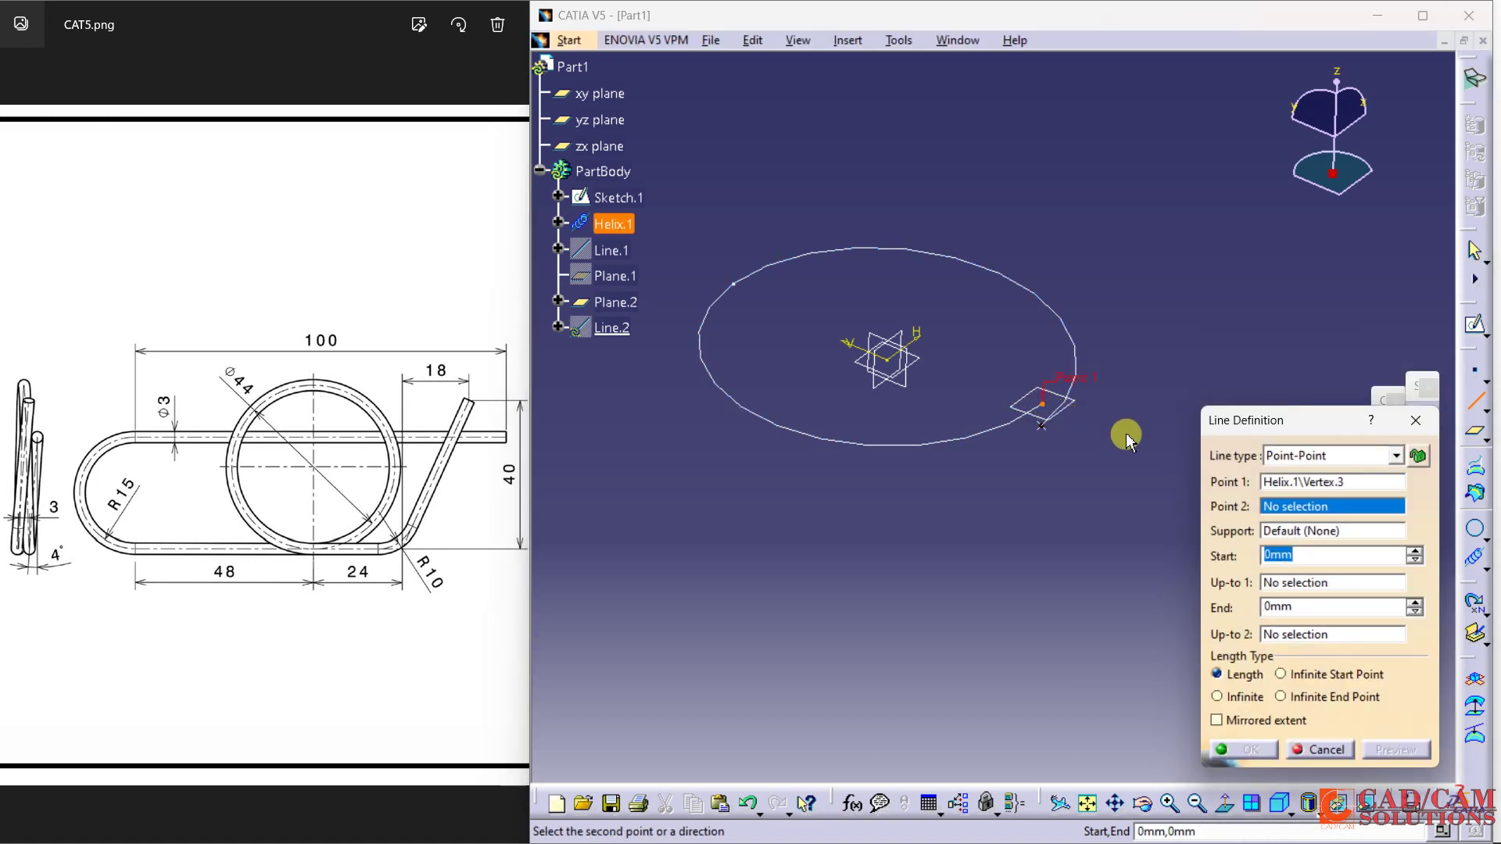
{"action": "left_click", "coordinate": [1340, 454]}
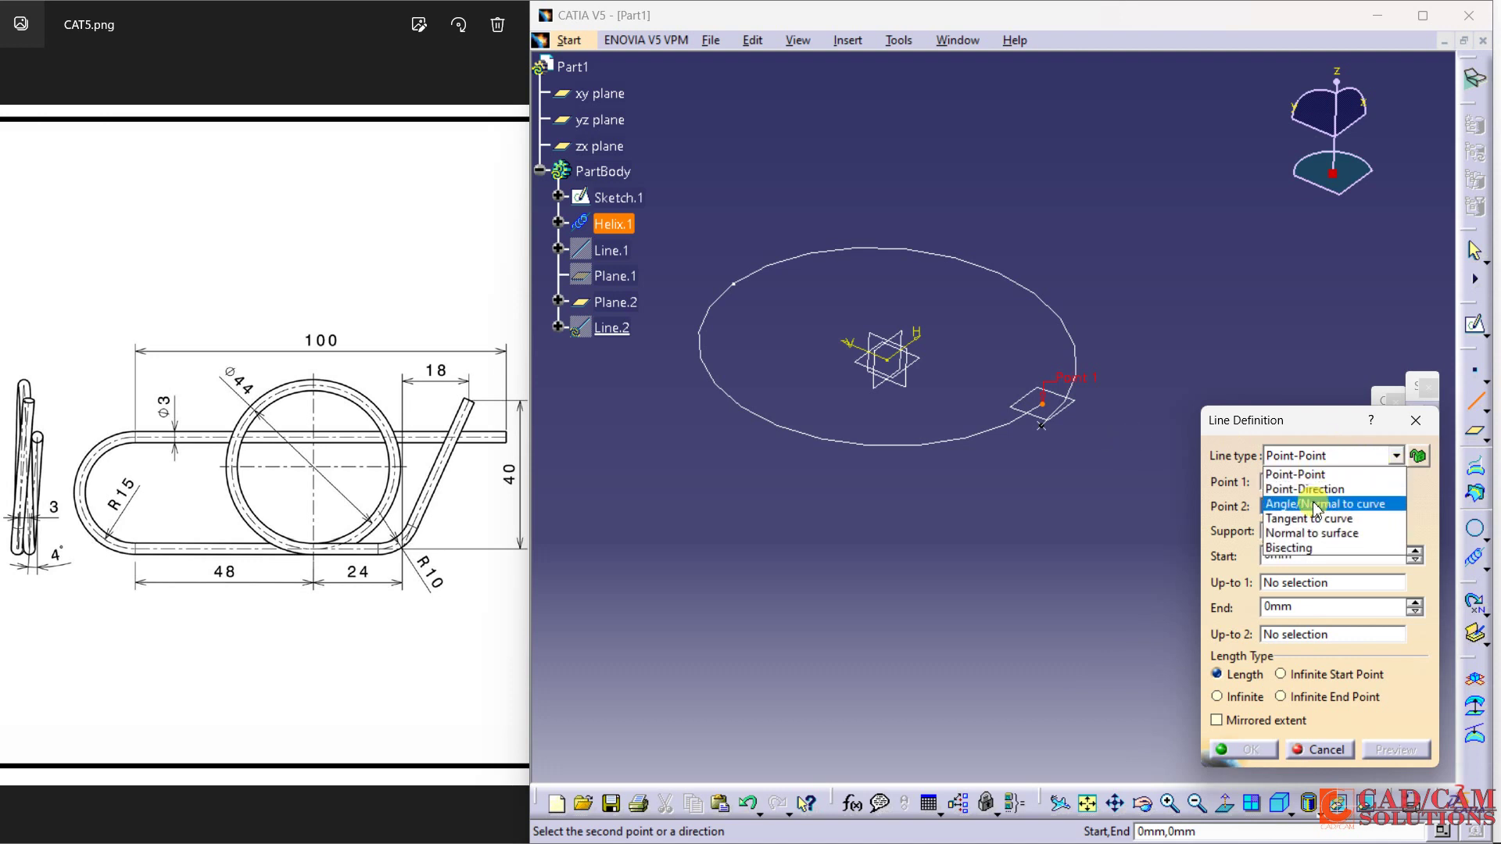
{"action": "left_click", "coordinate": [1315, 519]}
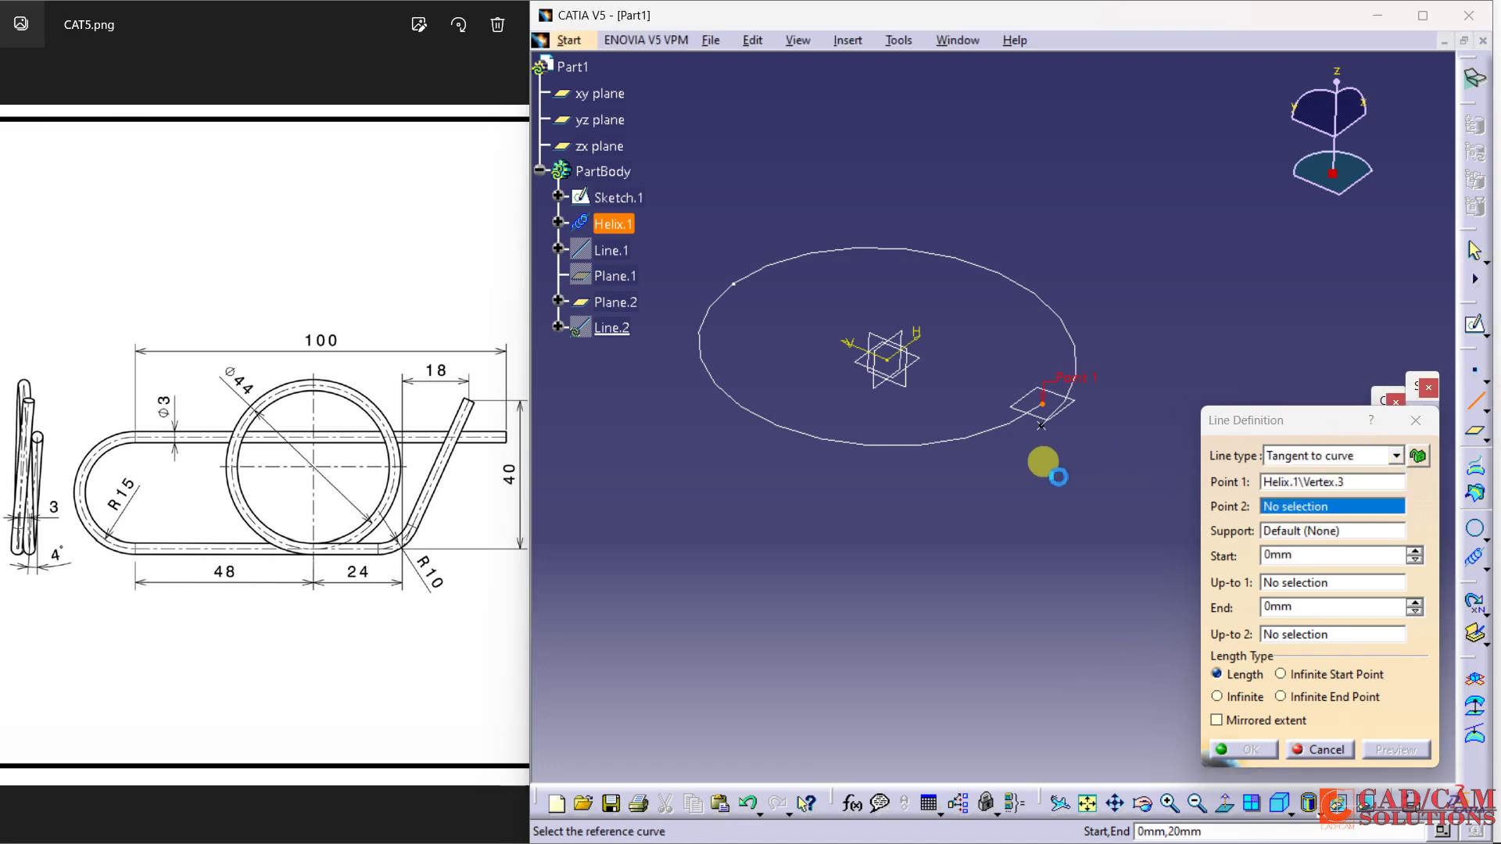
{"action": "left_click", "coordinate": [1018, 426]}
{"action": "left_click", "coordinate": [1306, 443]}
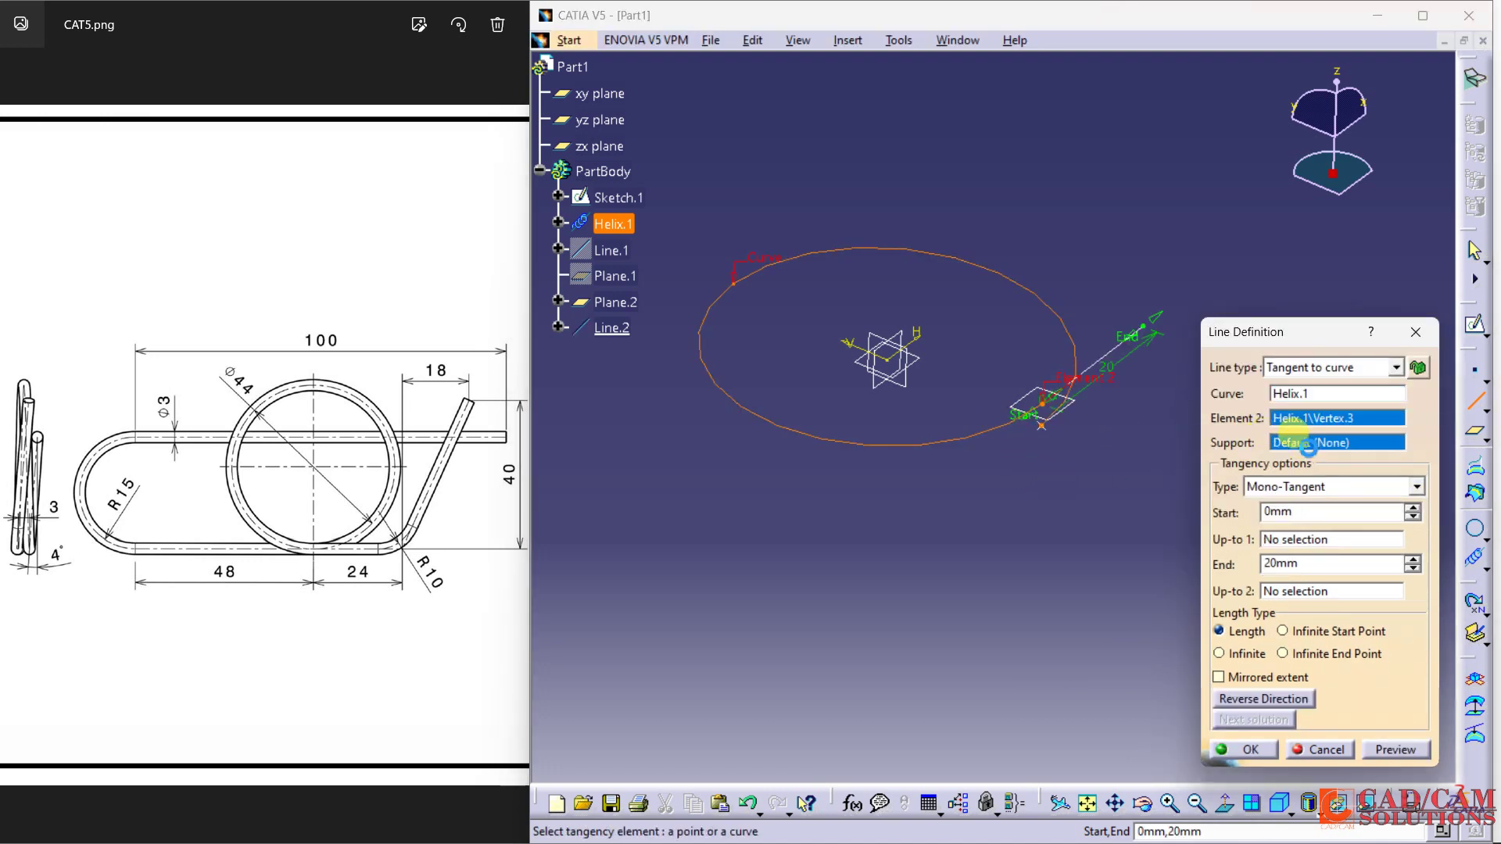
{"action": "left_click", "coordinate": [1038, 404]}
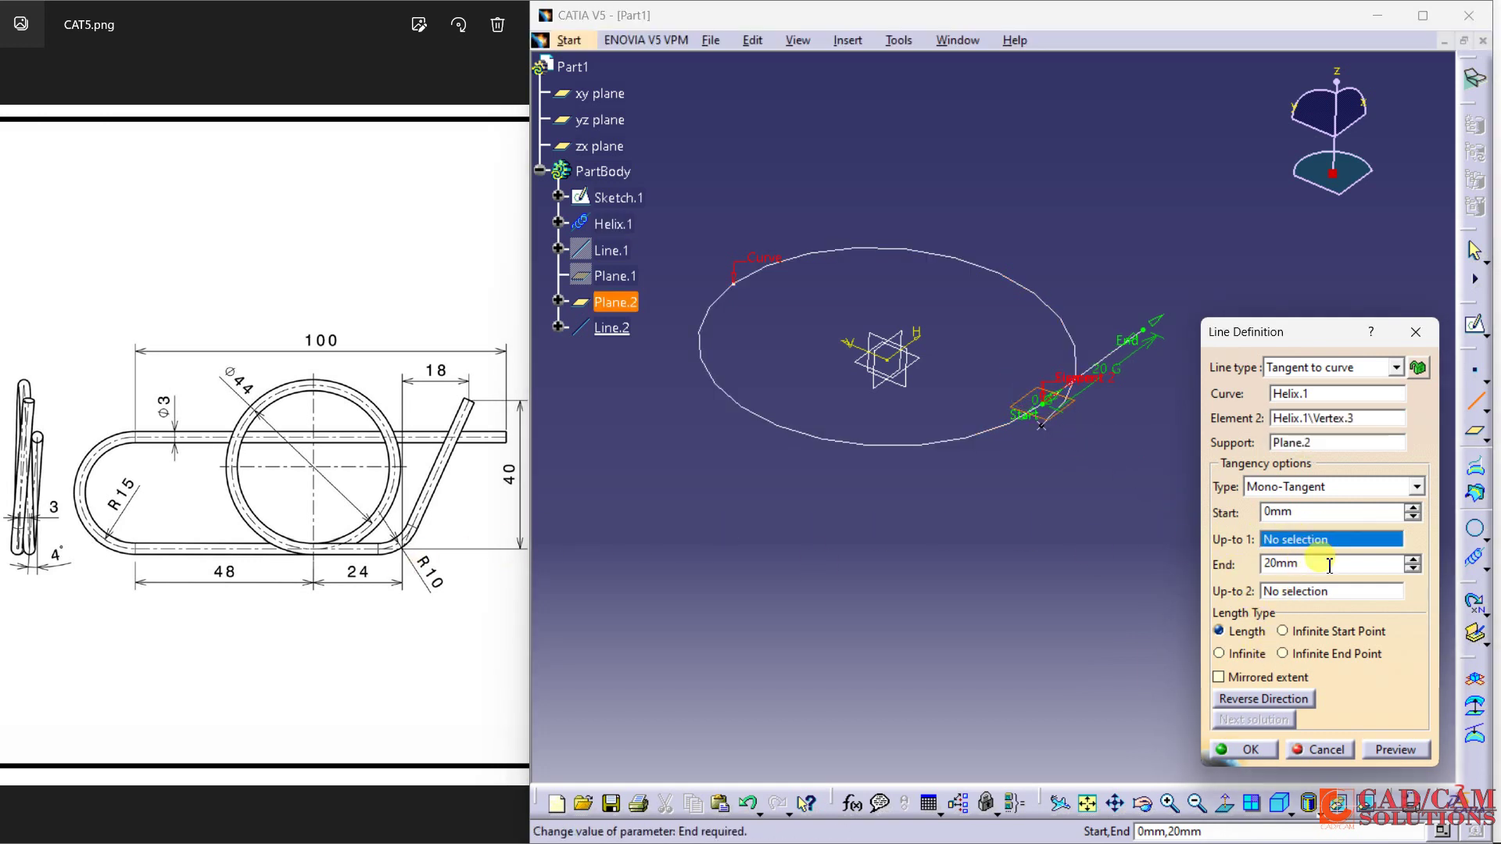
{"action": "type", "text": "24"}
{"action": "key", "text": "Return"}
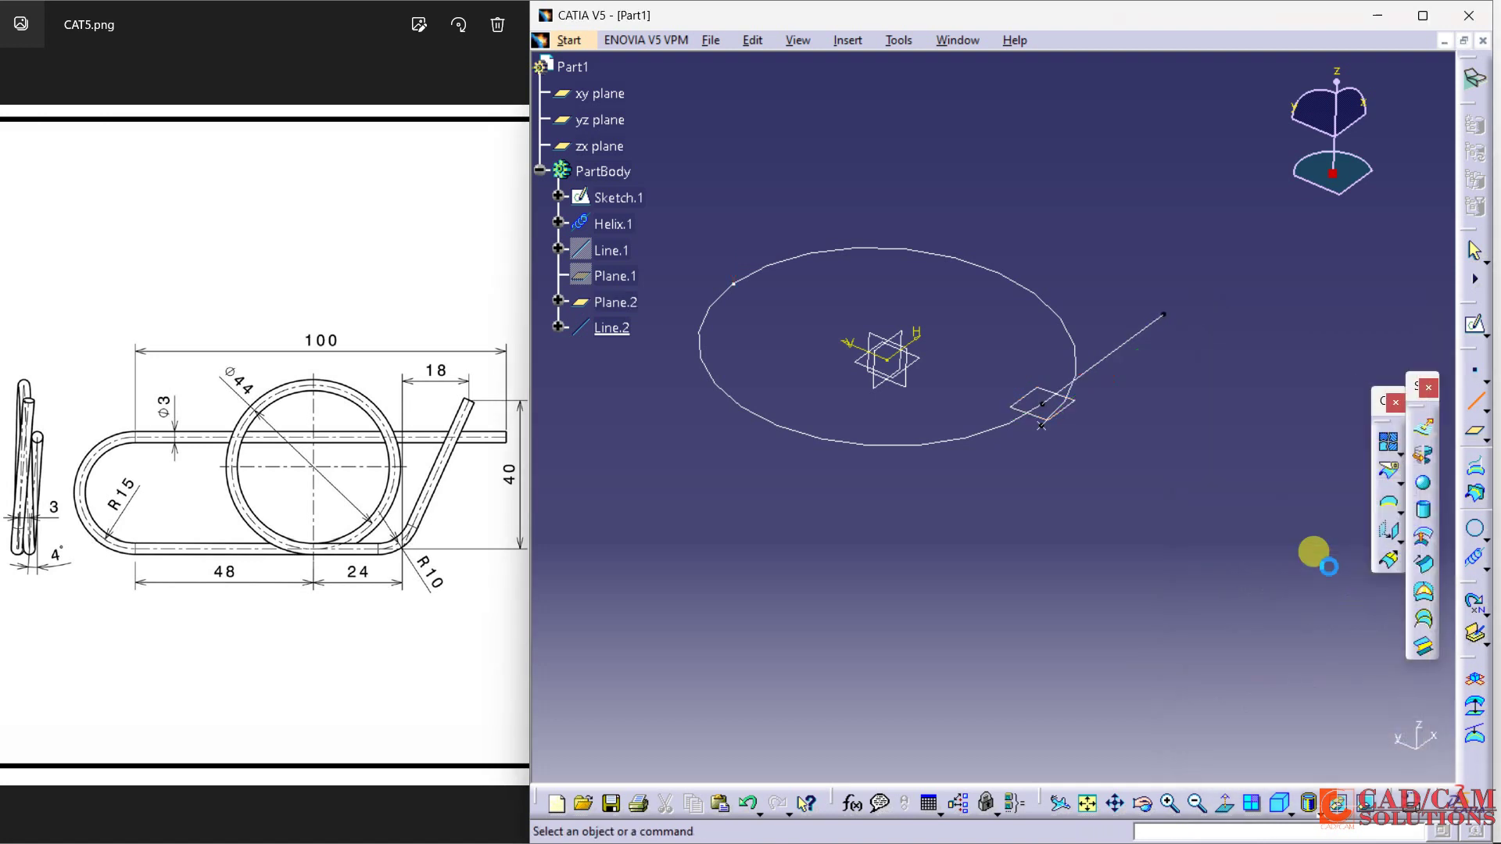
Place a point on the tilted plane at about H -16 mm and V -20 mm, referenced to the 24 mm line's free end
{"action": "middle_click_drag", "start_coordinate": [1324, 553], "coordinate": [1057, 399]}
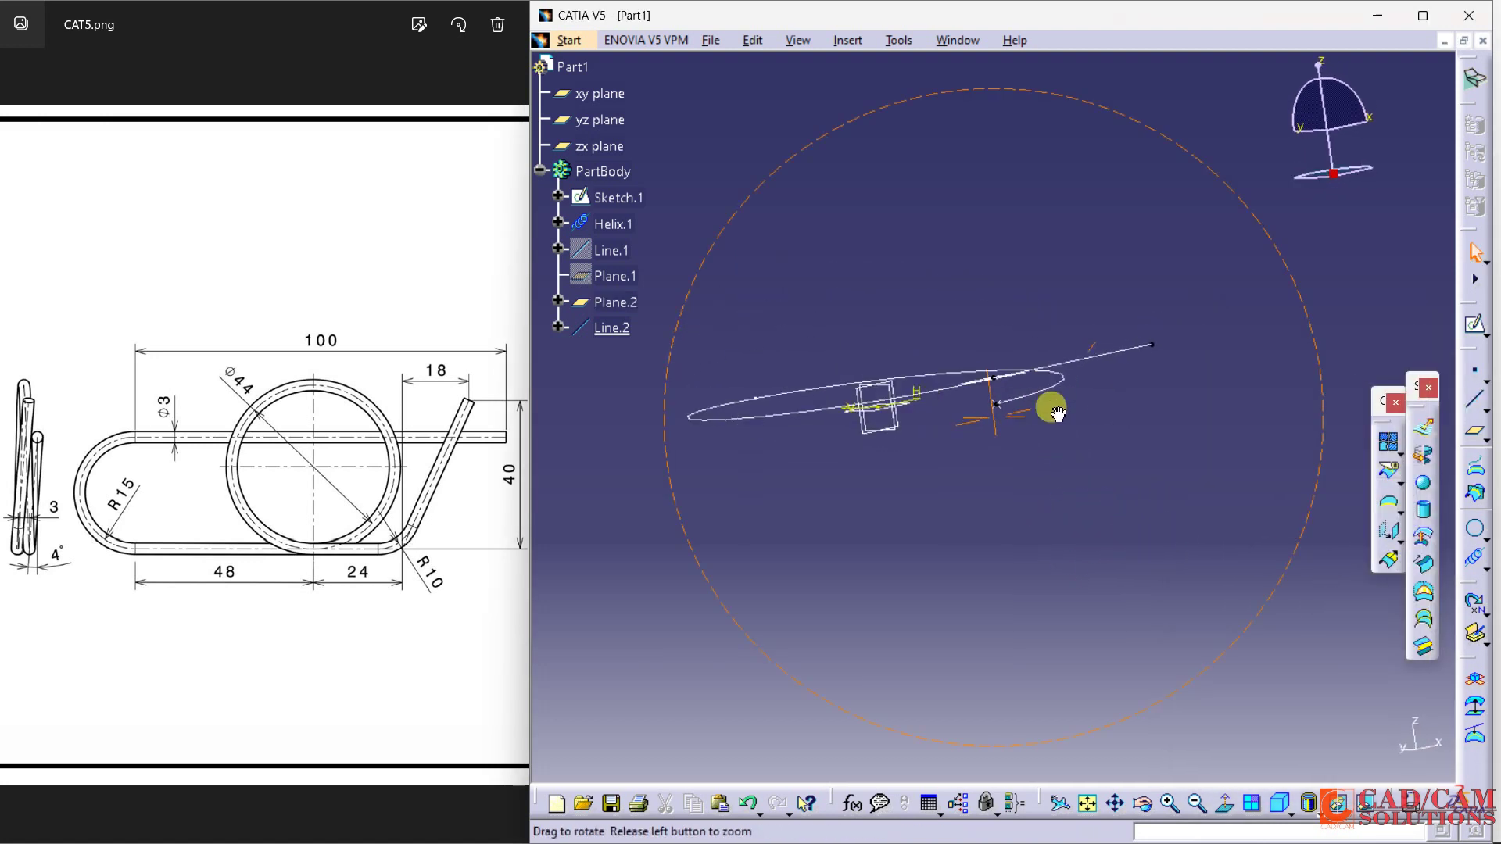
{"action": "middle_click_drag", "start_coordinate": [1057, 427], "coordinate": [1072, 530]}
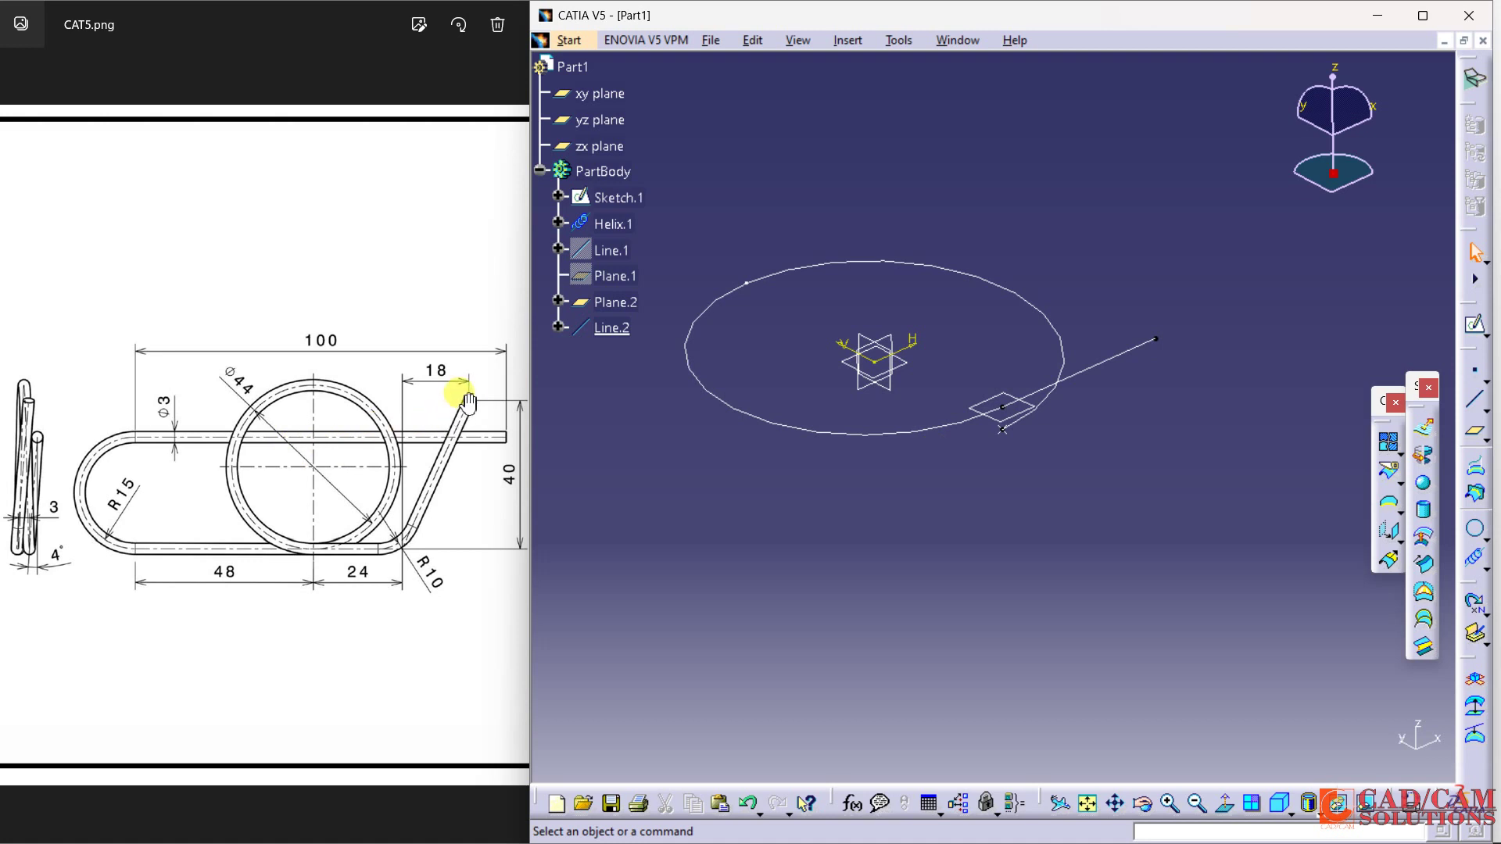
{"action": "left_click", "coordinate": [1475, 372]}
{"action": "left_click", "coordinate": [1316, 547]}
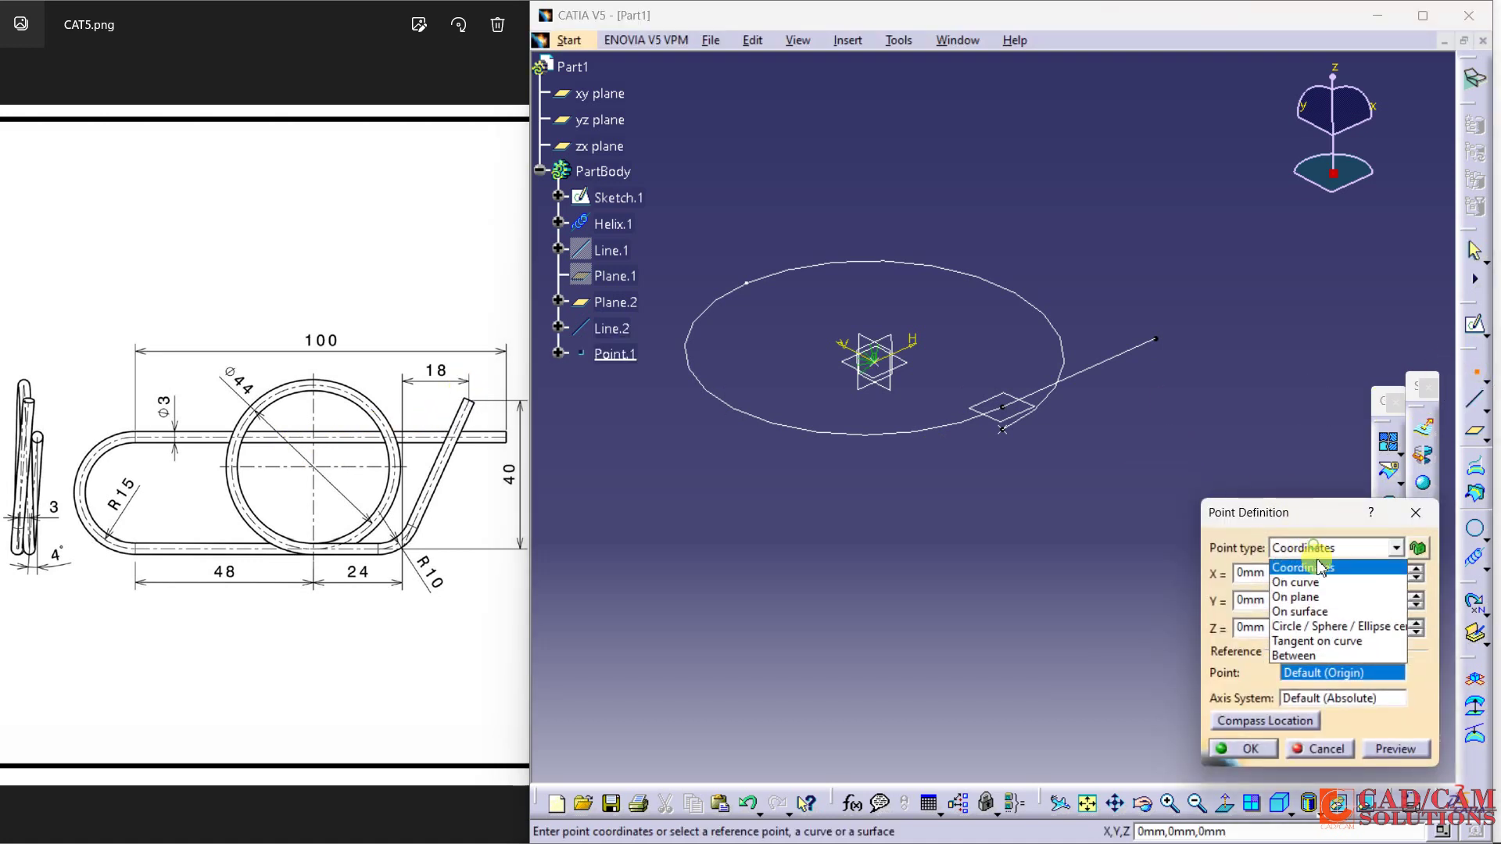
{"action": "left_click", "coordinate": [1314, 593]}
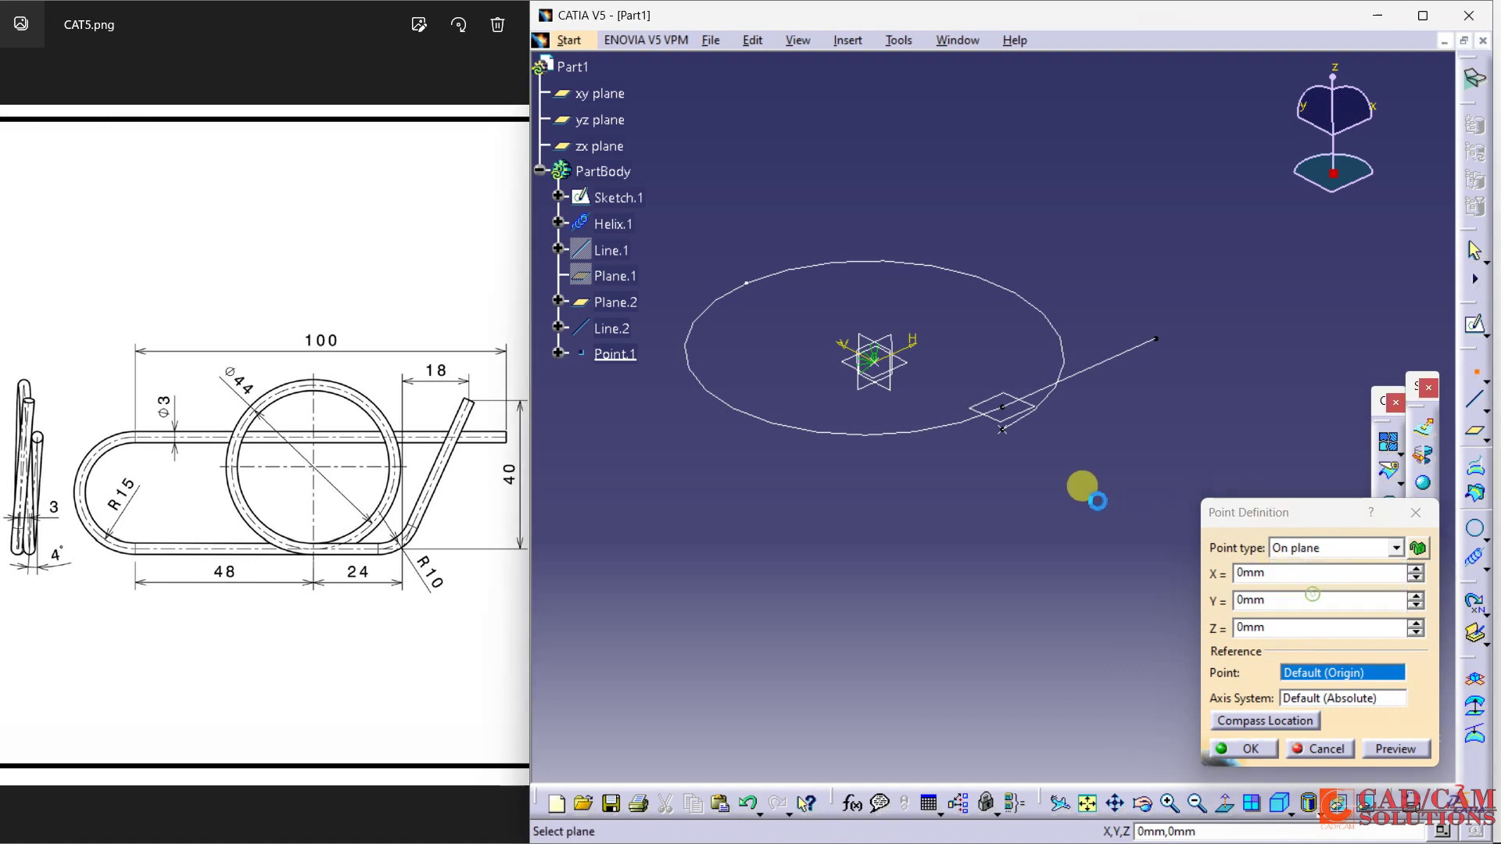
{"action": "left_click", "coordinate": [994, 397]}
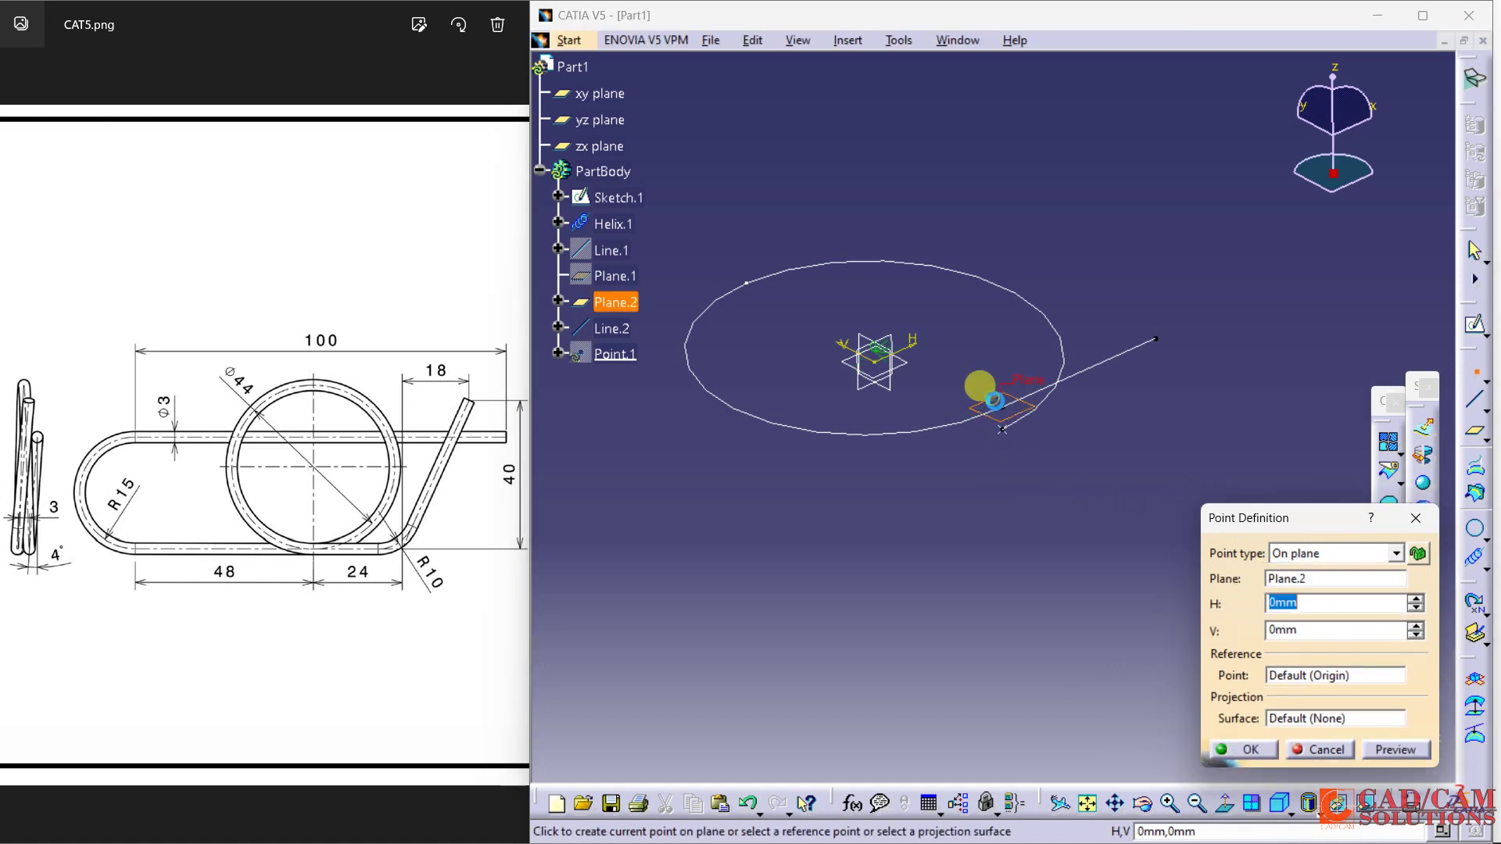
{"action": "left_click", "coordinate": [1302, 675]}
{"action": "left_click", "coordinate": [1157, 337]}
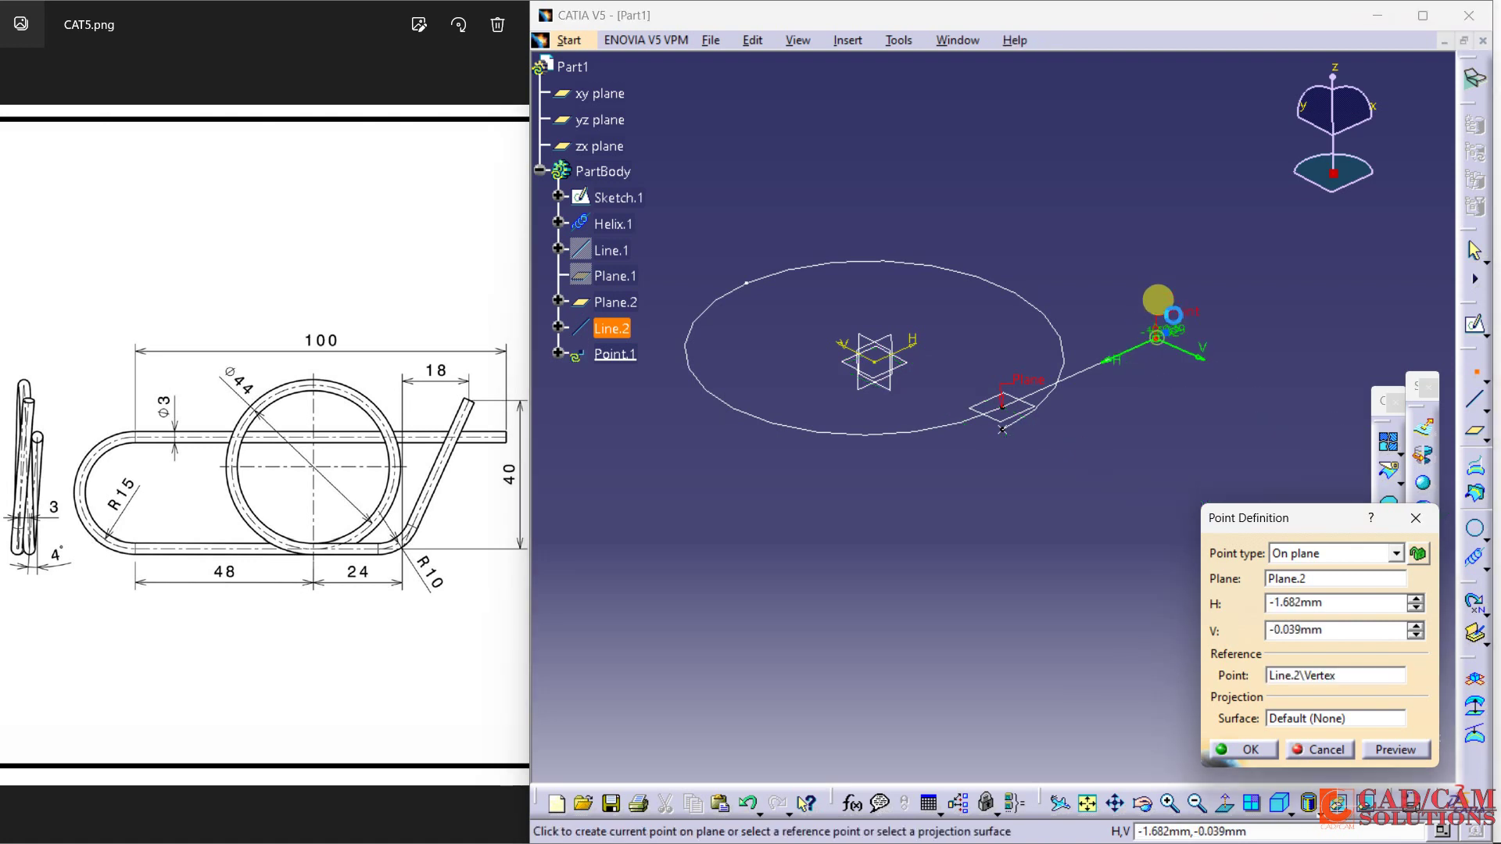
{"action": "left_click", "coordinate": [1148, 244]}
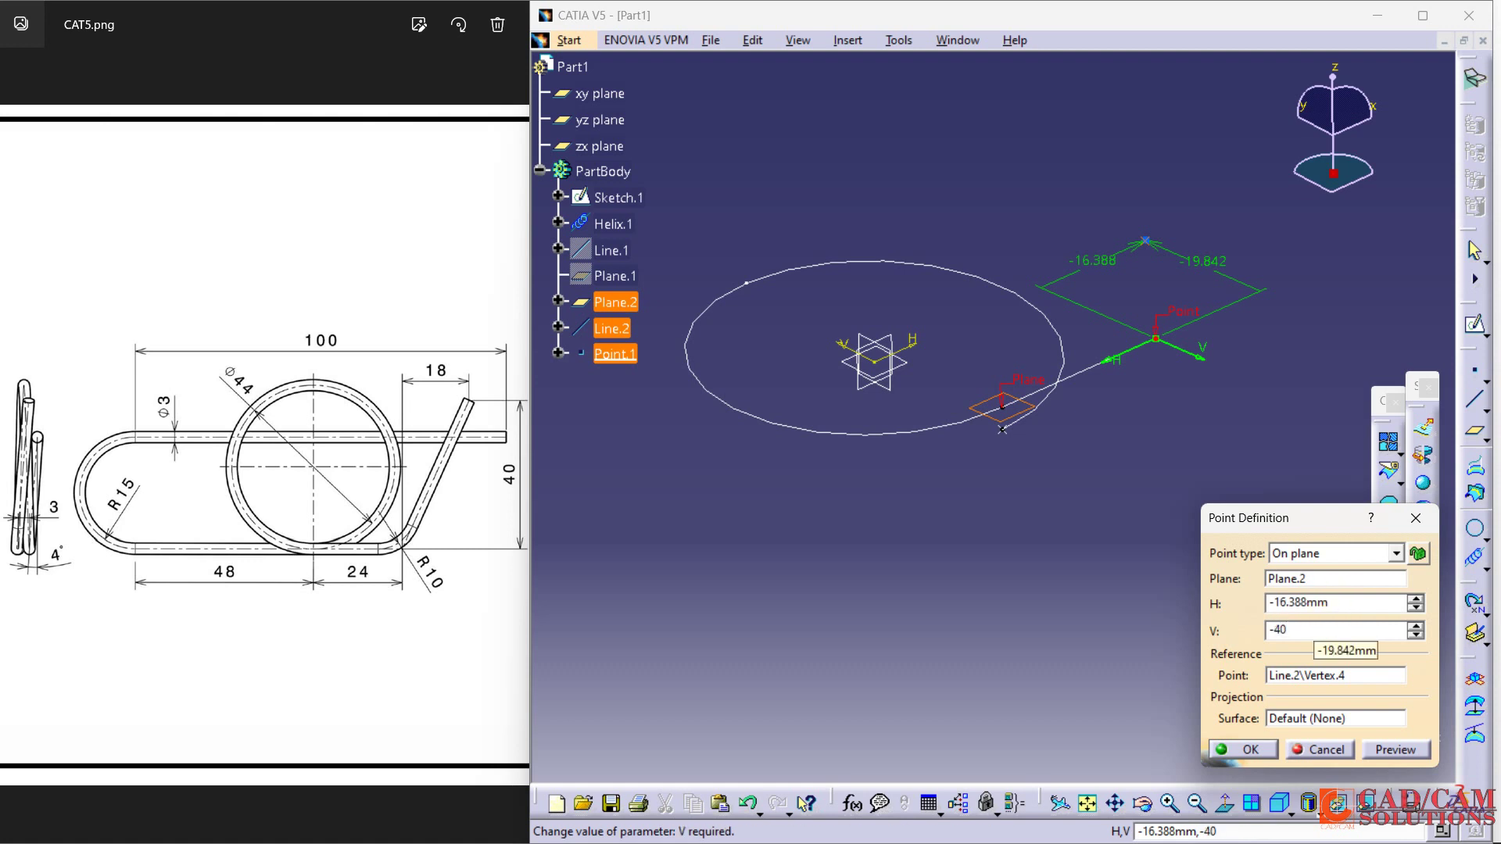
Set the point's offsets from the line's free end to H -18 mm and V -40 mm, and check its definition
{"action": "double_click", "coordinate": [1329, 606]}
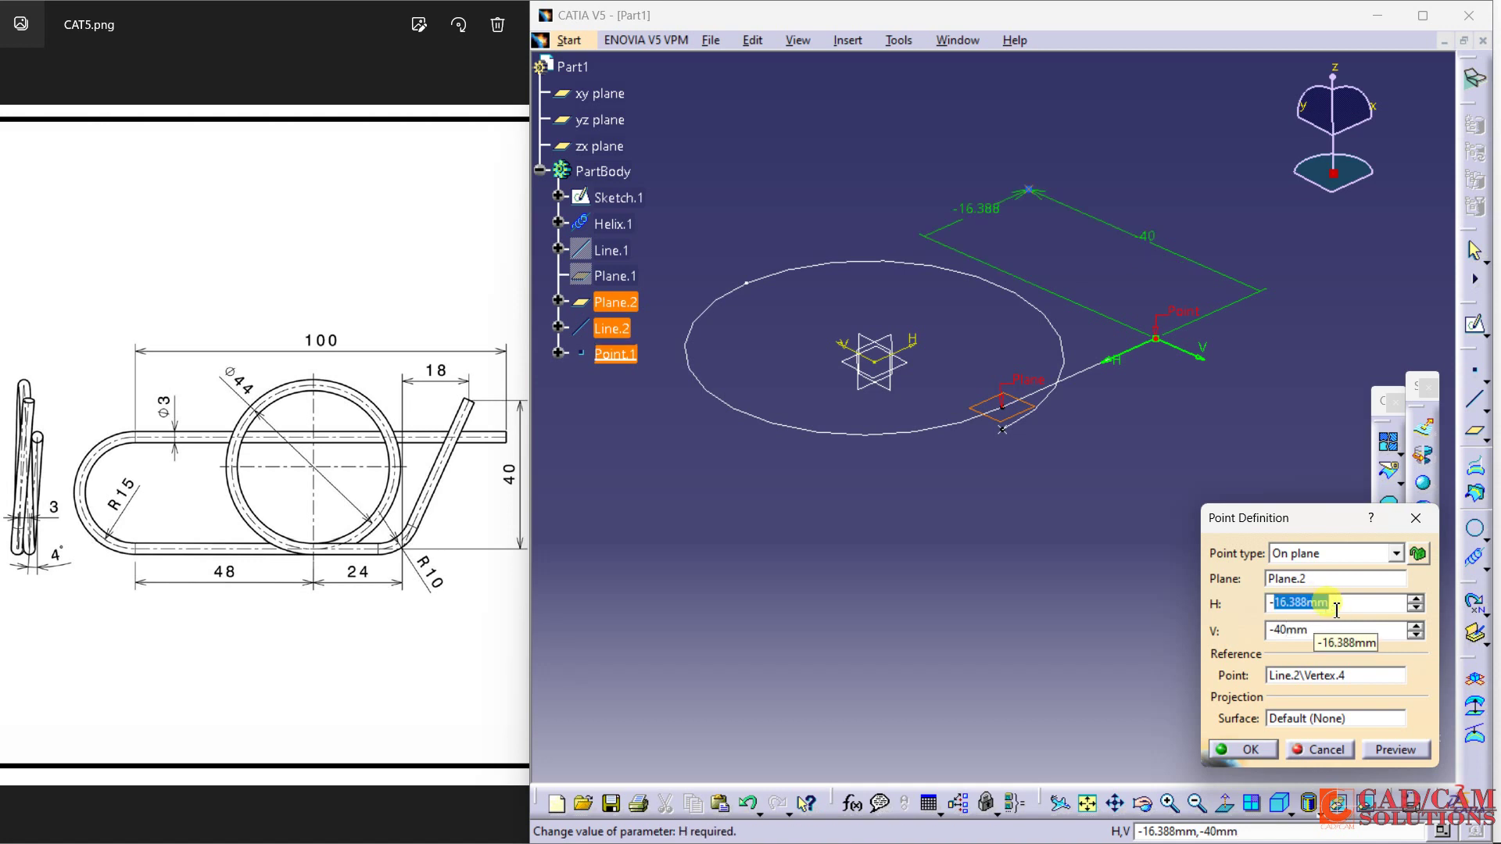
{"action": "type", "text": "18"}
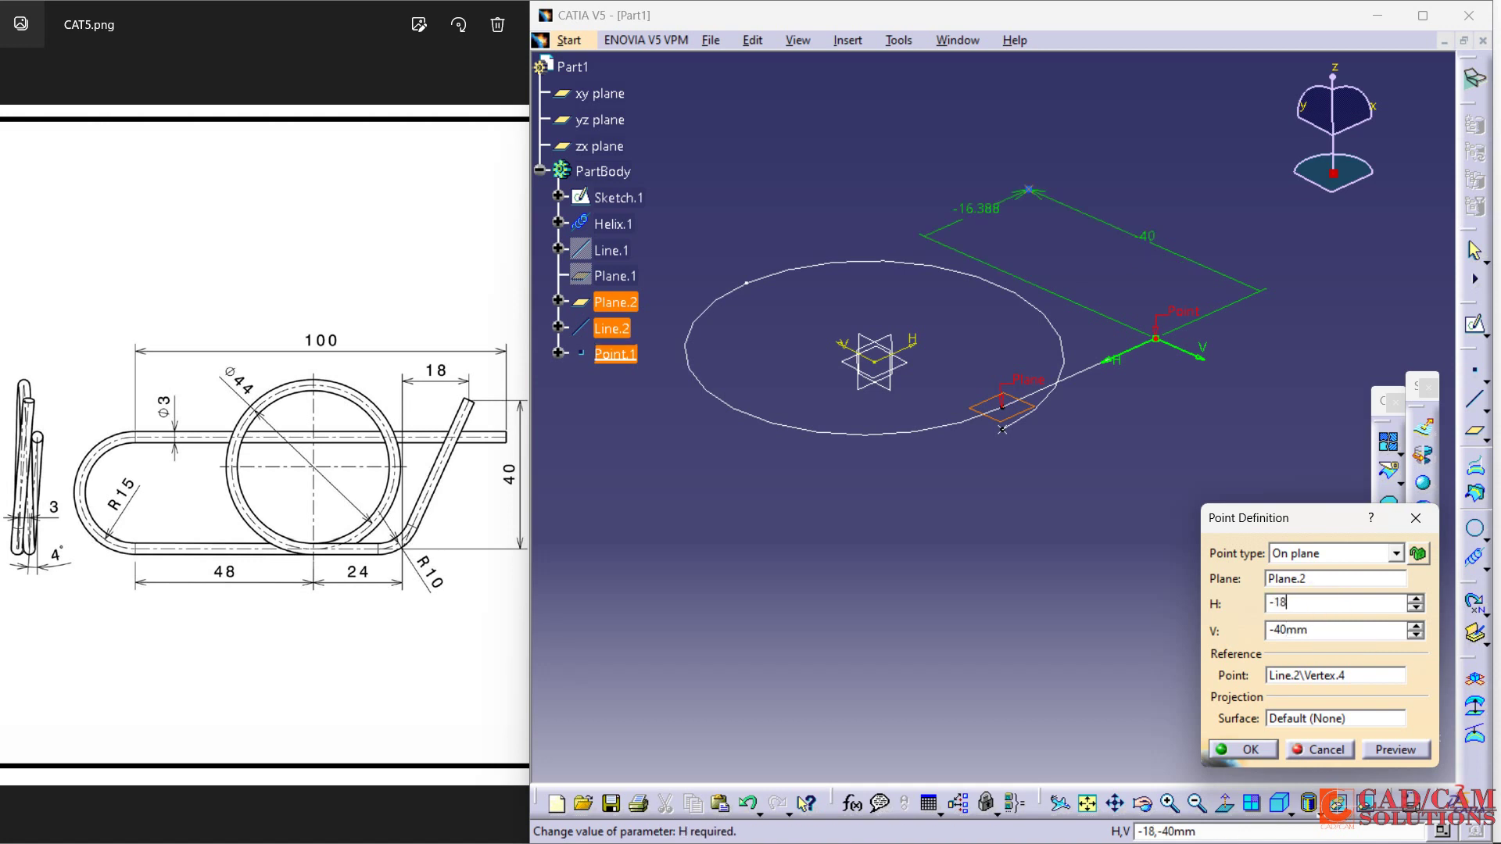
{"action": "key", "text": "Return"}
{"action": "double_click", "coordinate": [1040, 183]}
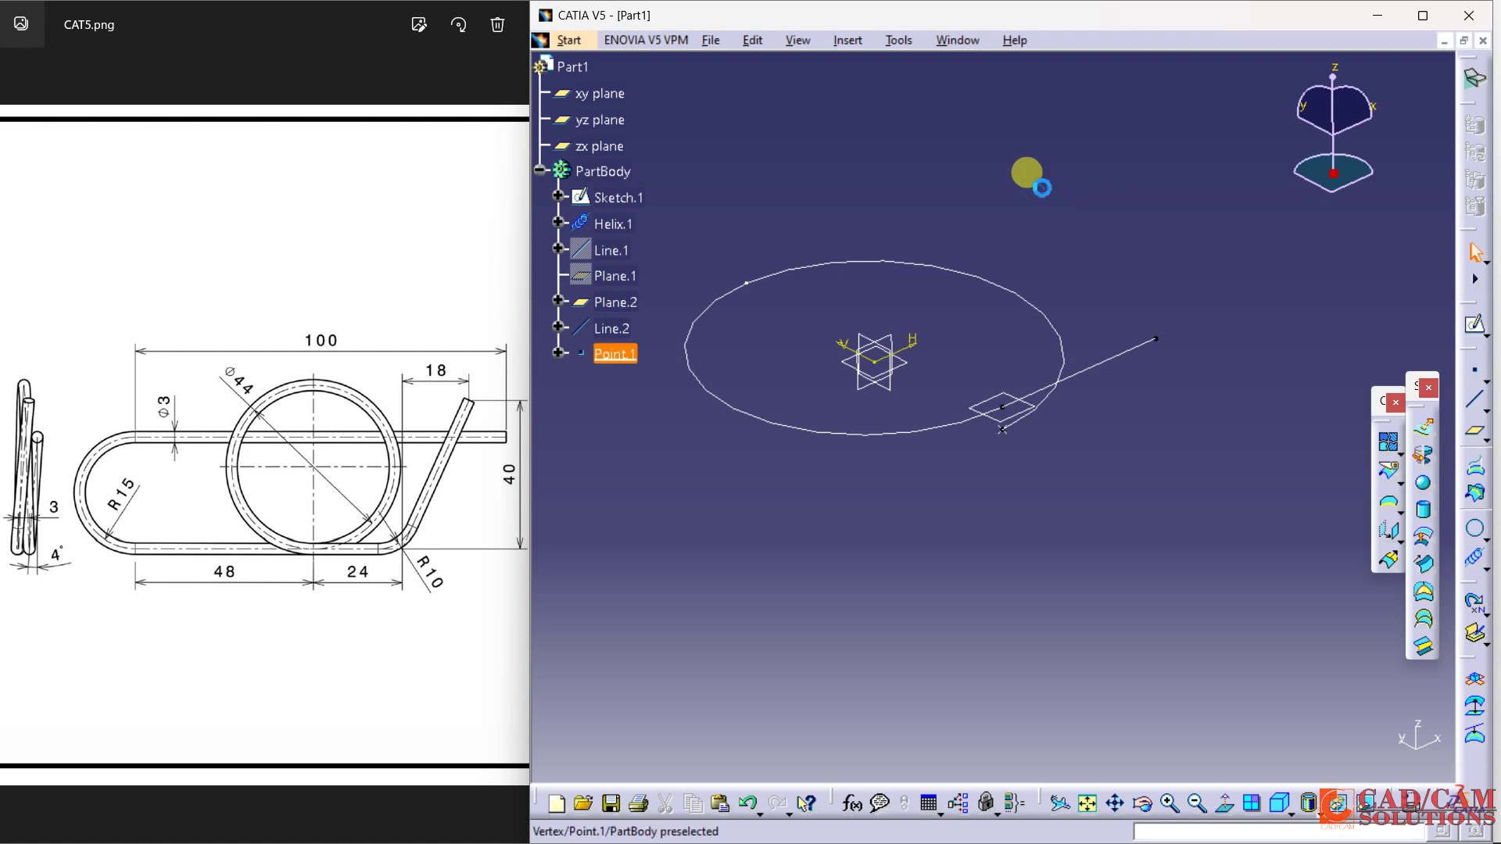
{"action": "middle_click_drag", "start_coordinate": [1062, 298], "coordinate": [948, 435]}
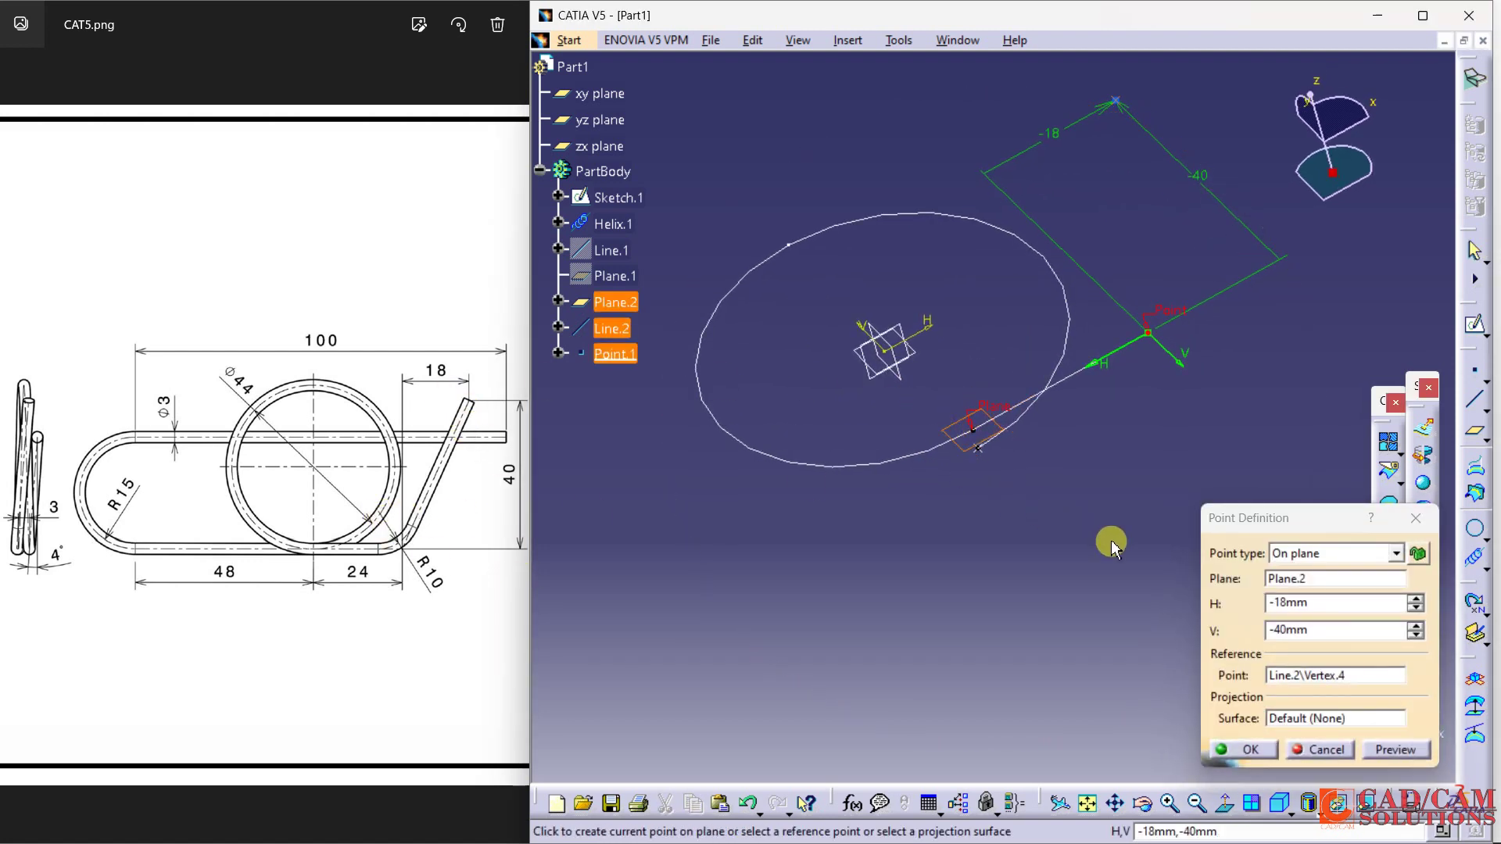
{"action": "left_click", "coordinate": [1249, 749]}
Create a Point-Point line from the offset point Point.1 to the free end of the 24 mm tangent line
{"action": "left_click", "coordinate": [1476, 400]}
{"action": "left_click", "coordinate": [1148, 334]}
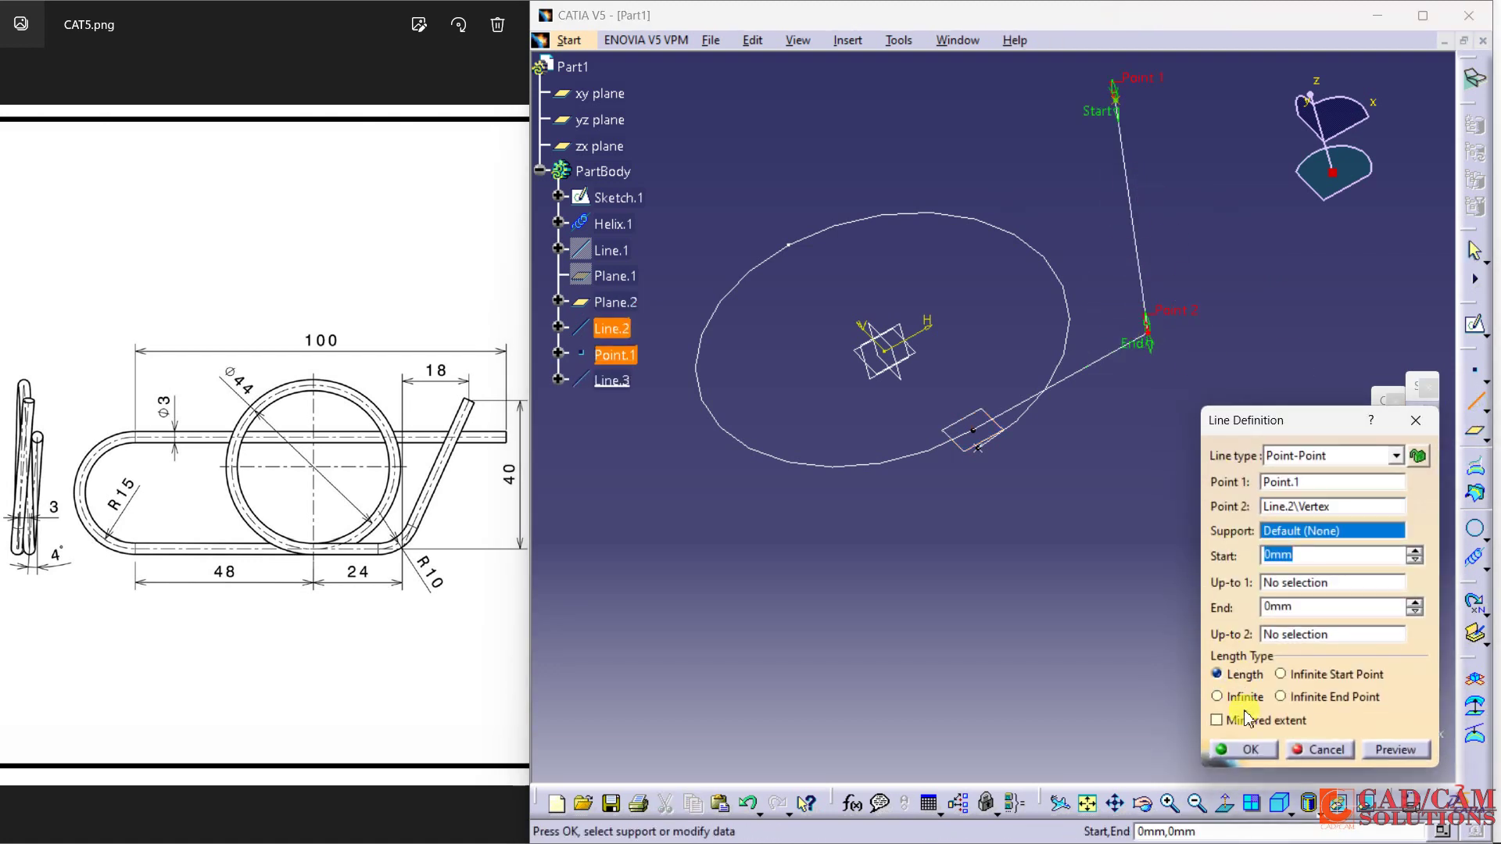
{"action": "left_click", "coordinate": [1254, 749]}
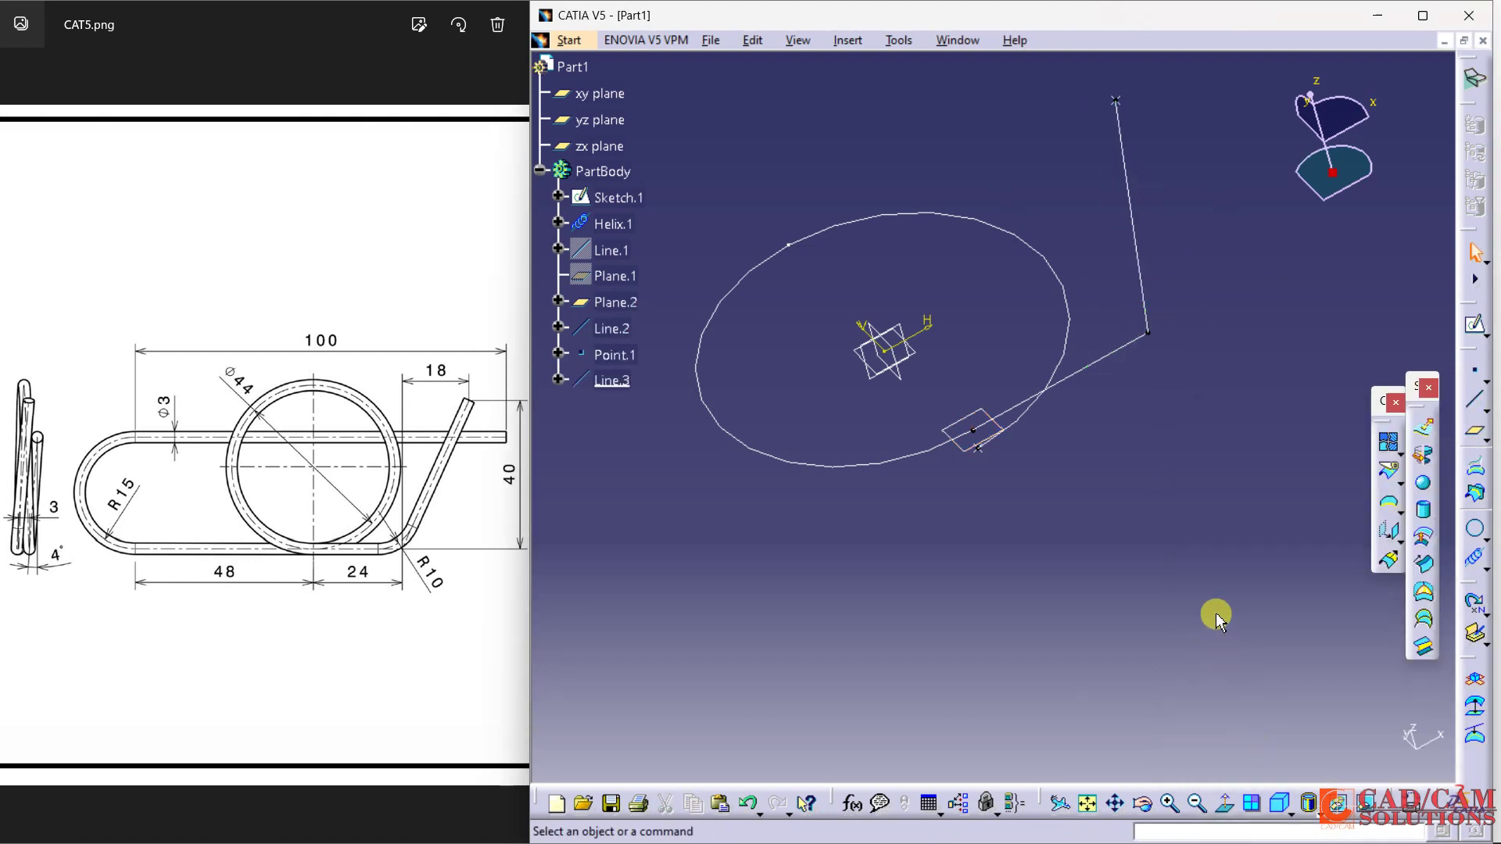
Round the junction of the 24 mm line and the bent arm with a 10 mm Corner On Support, trimming both elements
{"action": "middle_click_drag", "start_coordinate": [1216, 600], "coordinate": [1156, 590]}
{"action": "left_click", "coordinate": [1485, 538]}
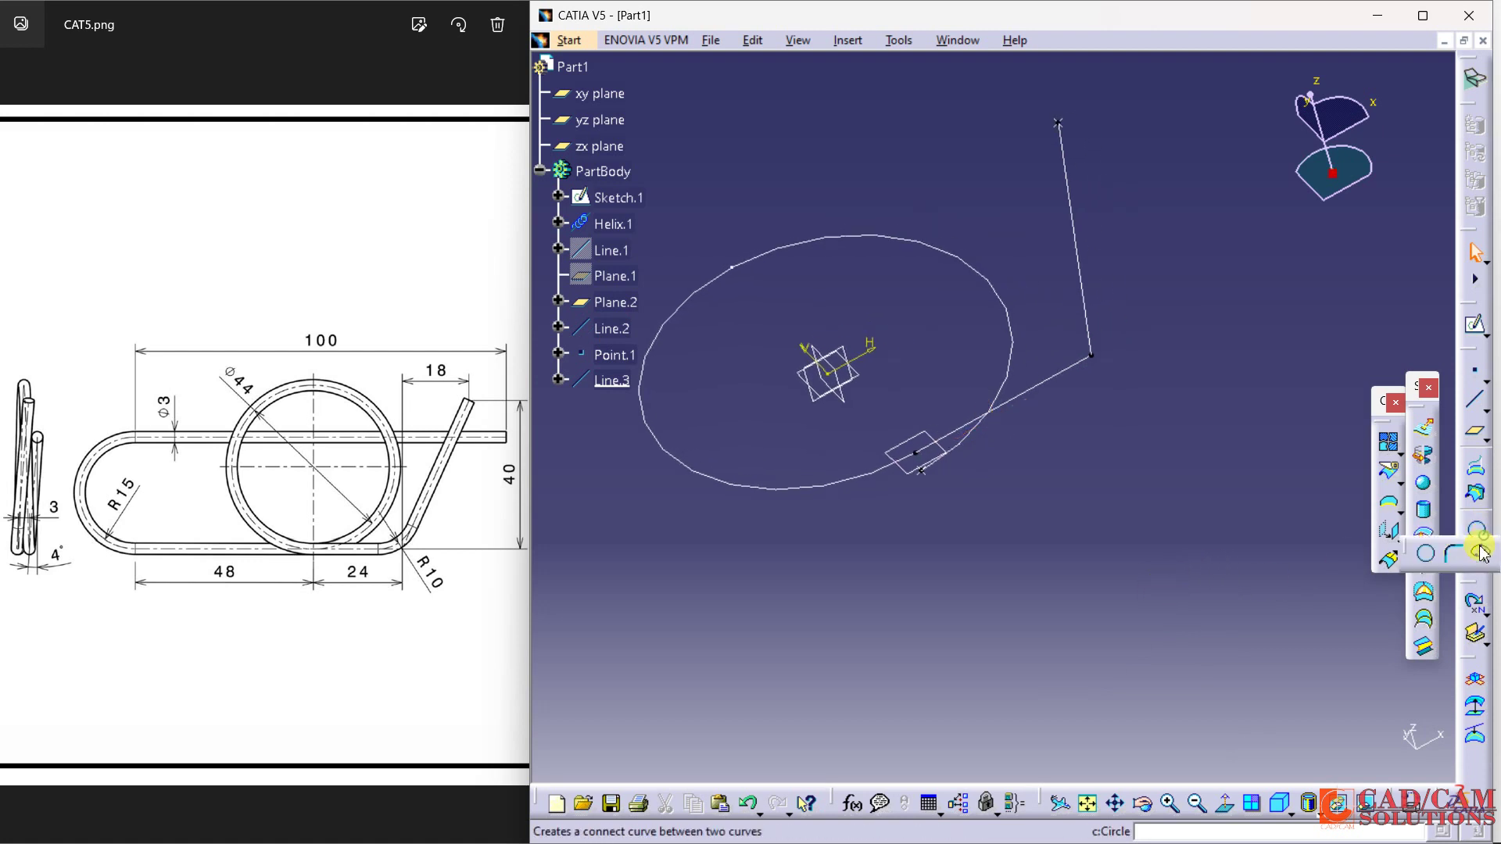
{"action": "left_click", "coordinate": [1439, 562]}
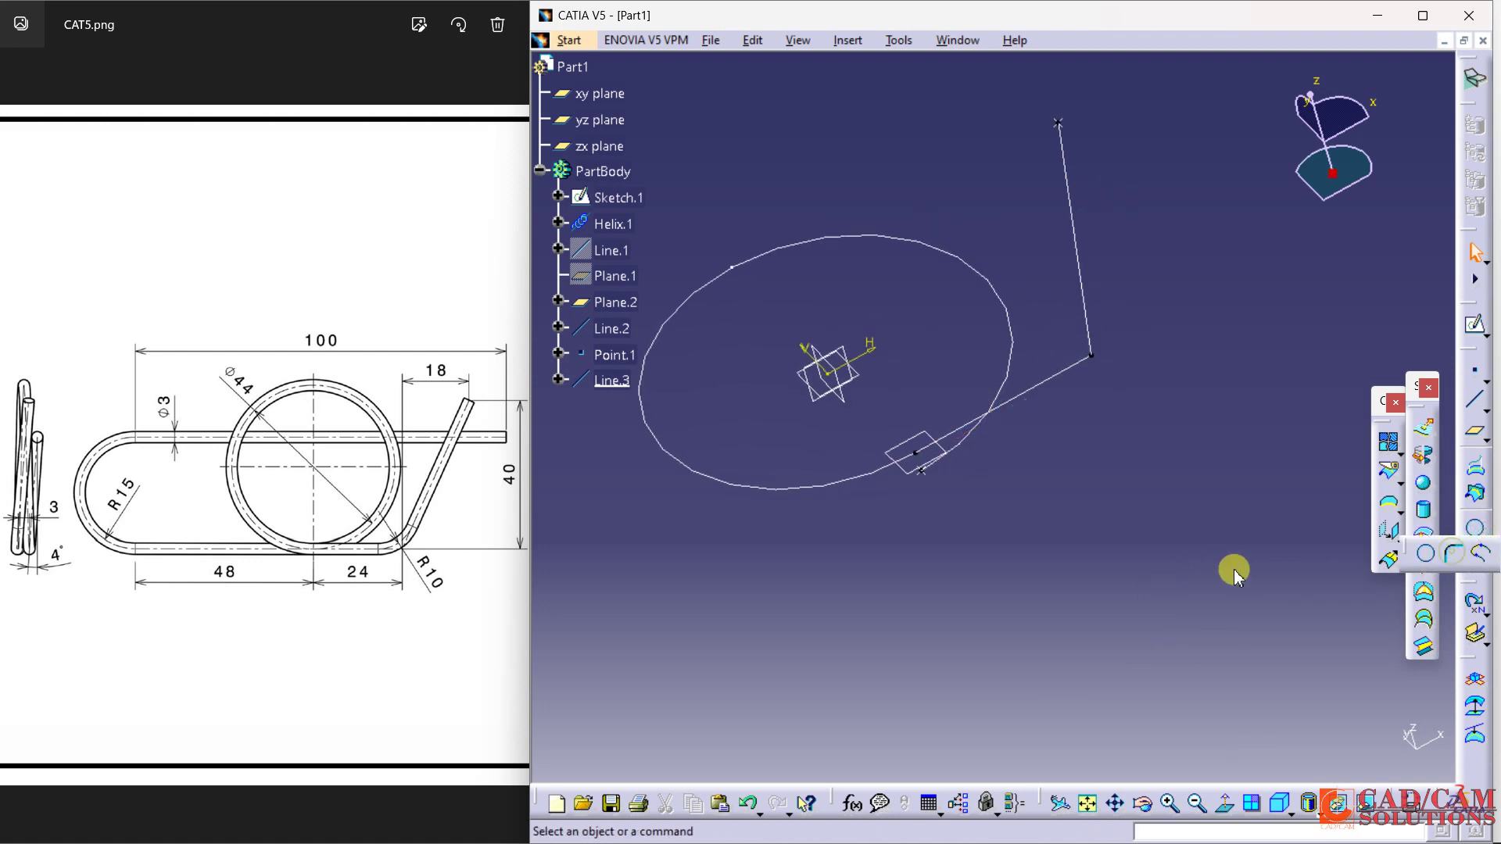
{"action": "left_click", "coordinate": [1085, 301]}
{"action": "left_click", "coordinate": [1062, 375]}
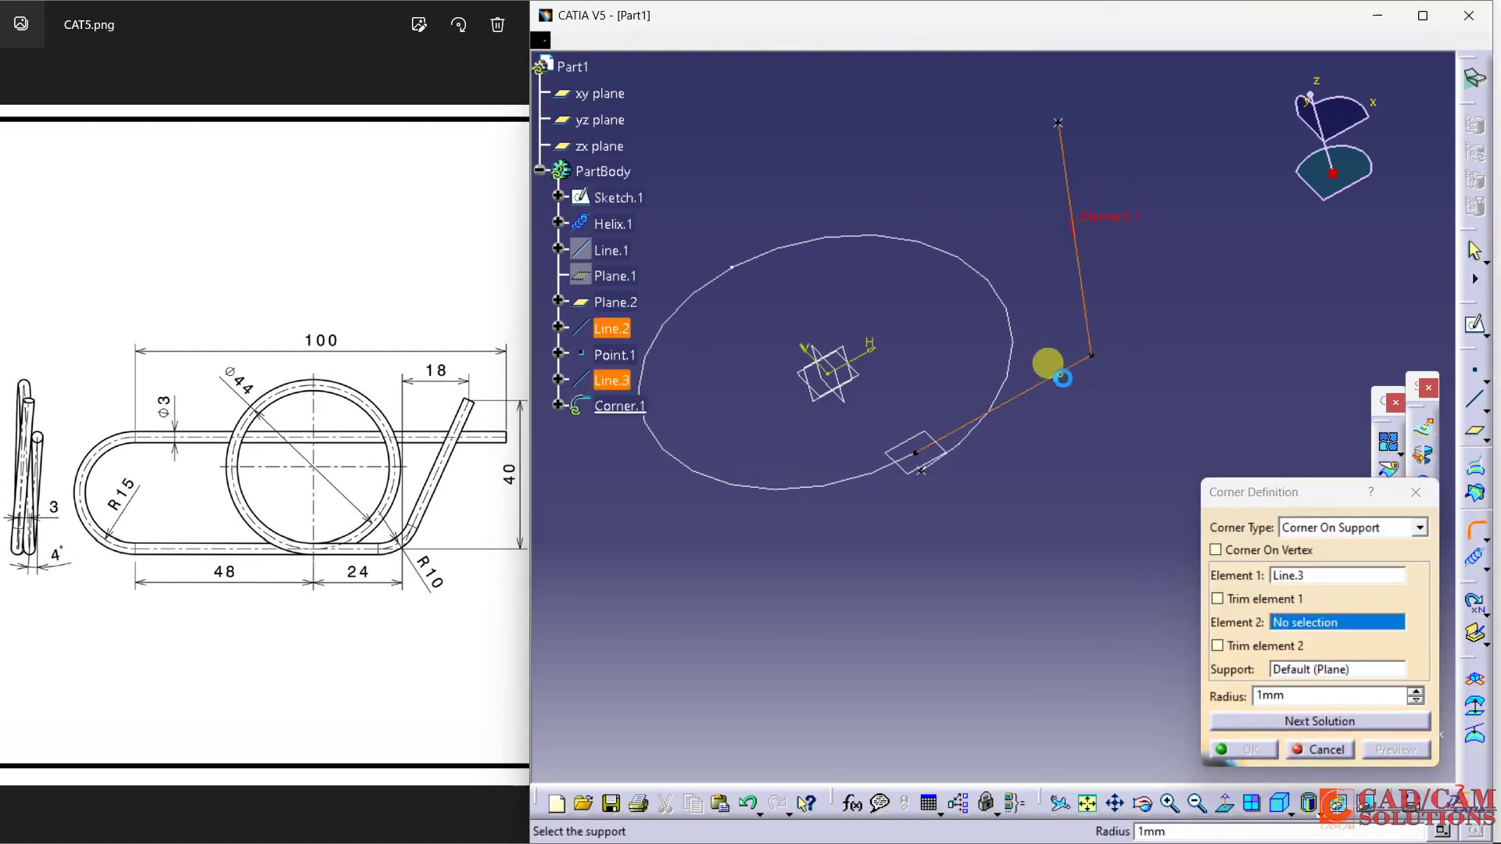
{"action": "left_click", "coordinate": [1240, 600]}
{"action": "left_click", "coordinate": [1243, 646]}
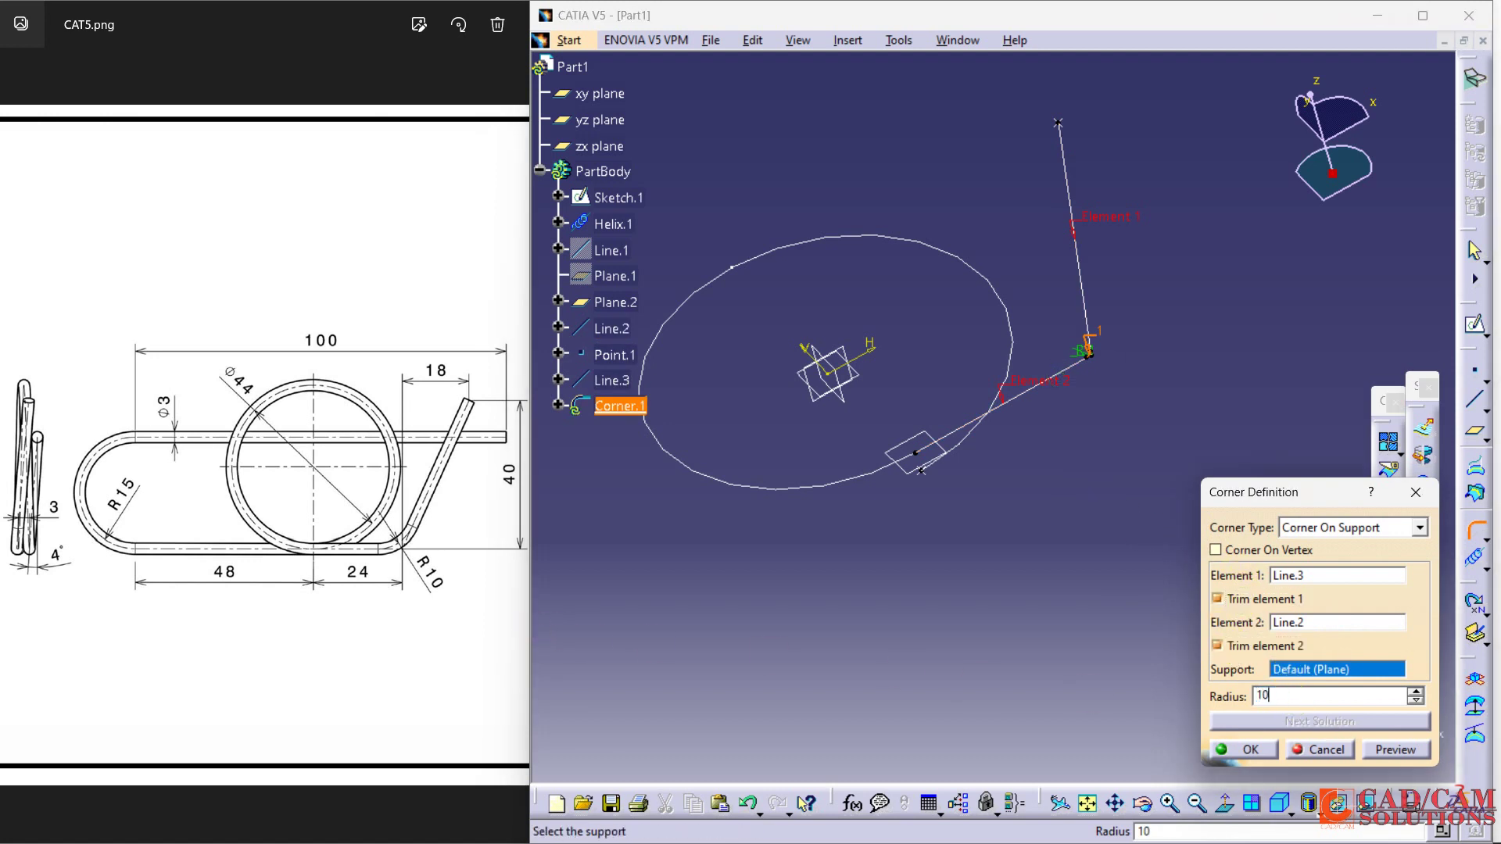
{"action": "left_click", "coordinate": [1244, 750]}
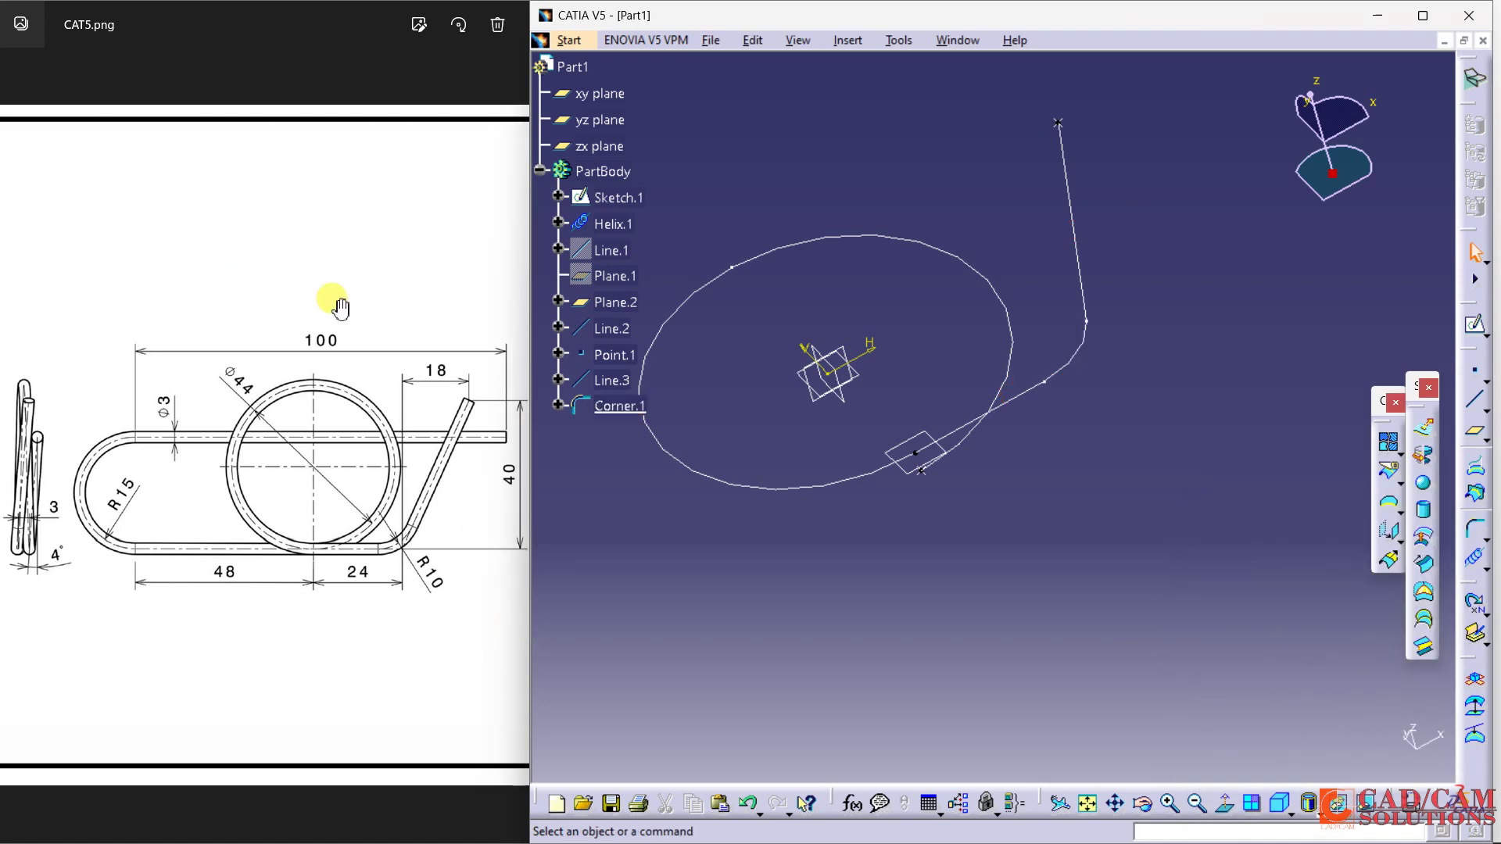
Create a plane parallel to the tilted plane Plane.2 through the Sketch.1 point at the helix's lower end
{"action": "middle_click_drag", "start_coordinate": [860, 379], "coordinate": [1117, 432]}
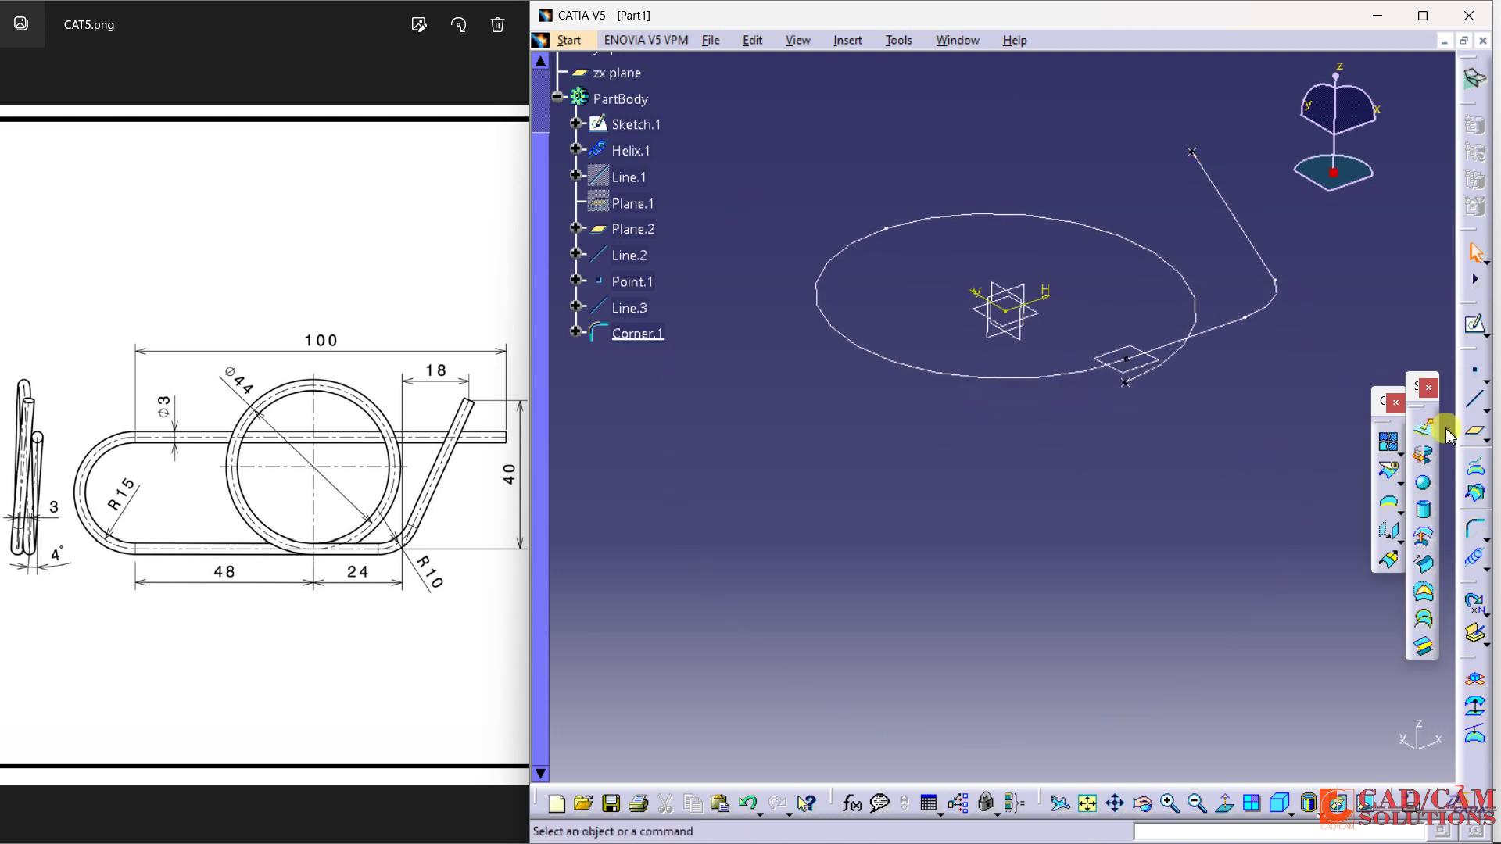
{"action": "left_click", "coordinate": [1474, 431]}
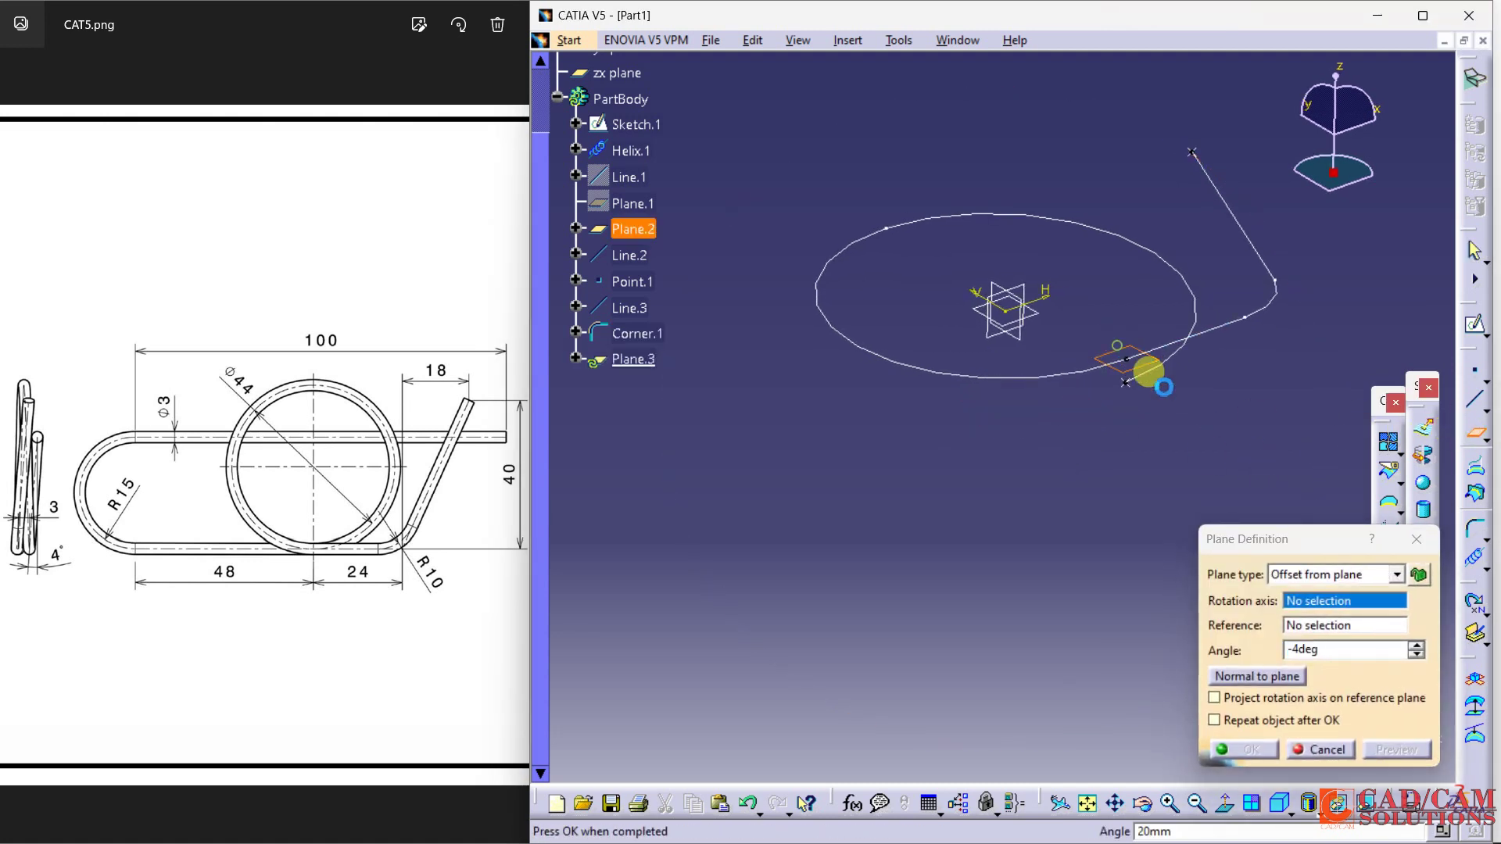
{"action": "left_click", "coordinate": [1119, 368]}
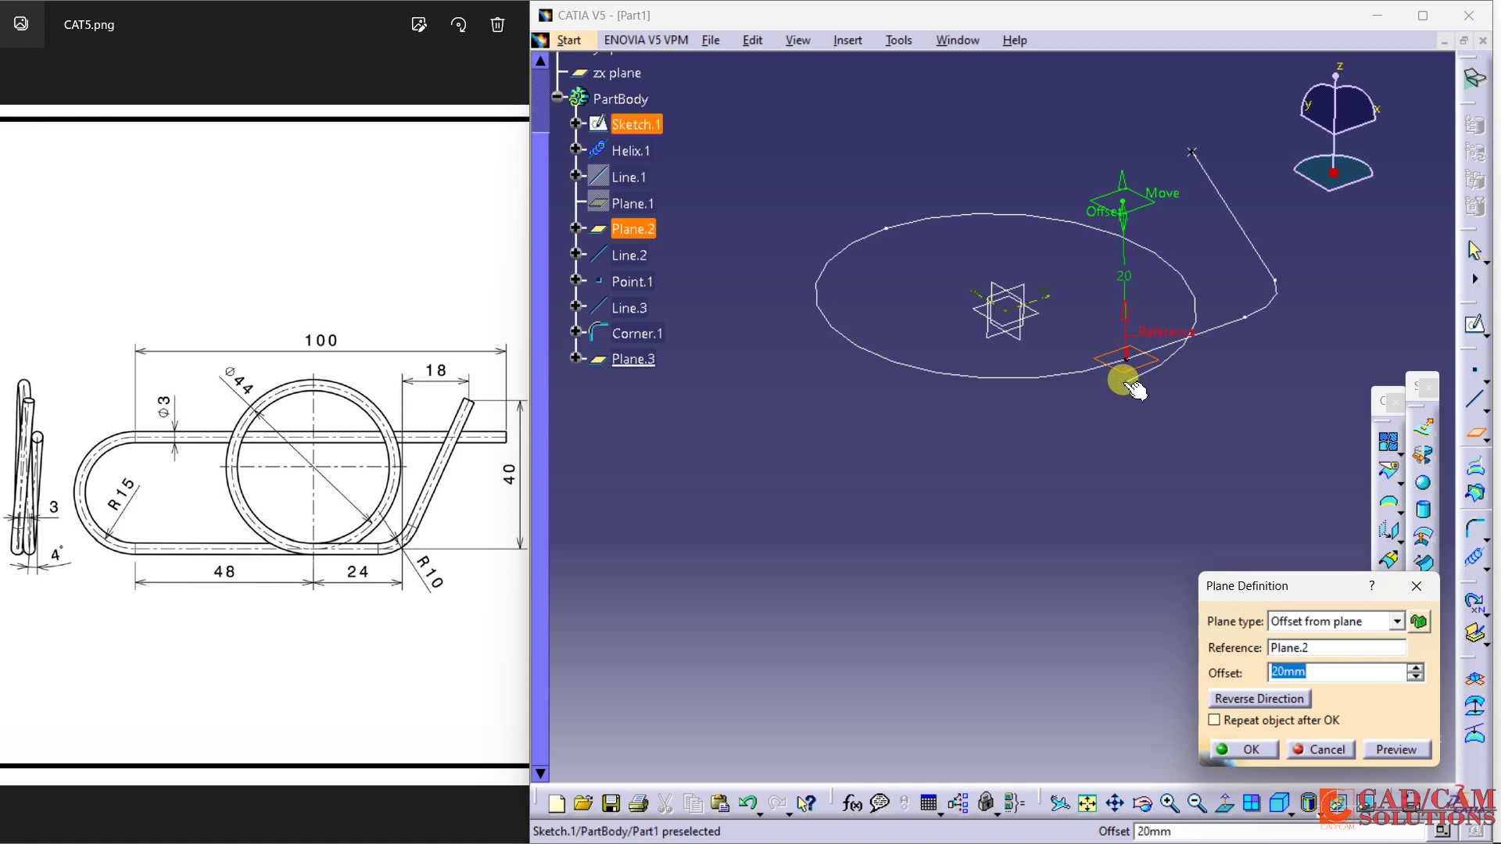
{"action": "left_click", "coordinate": [1129, 389]}
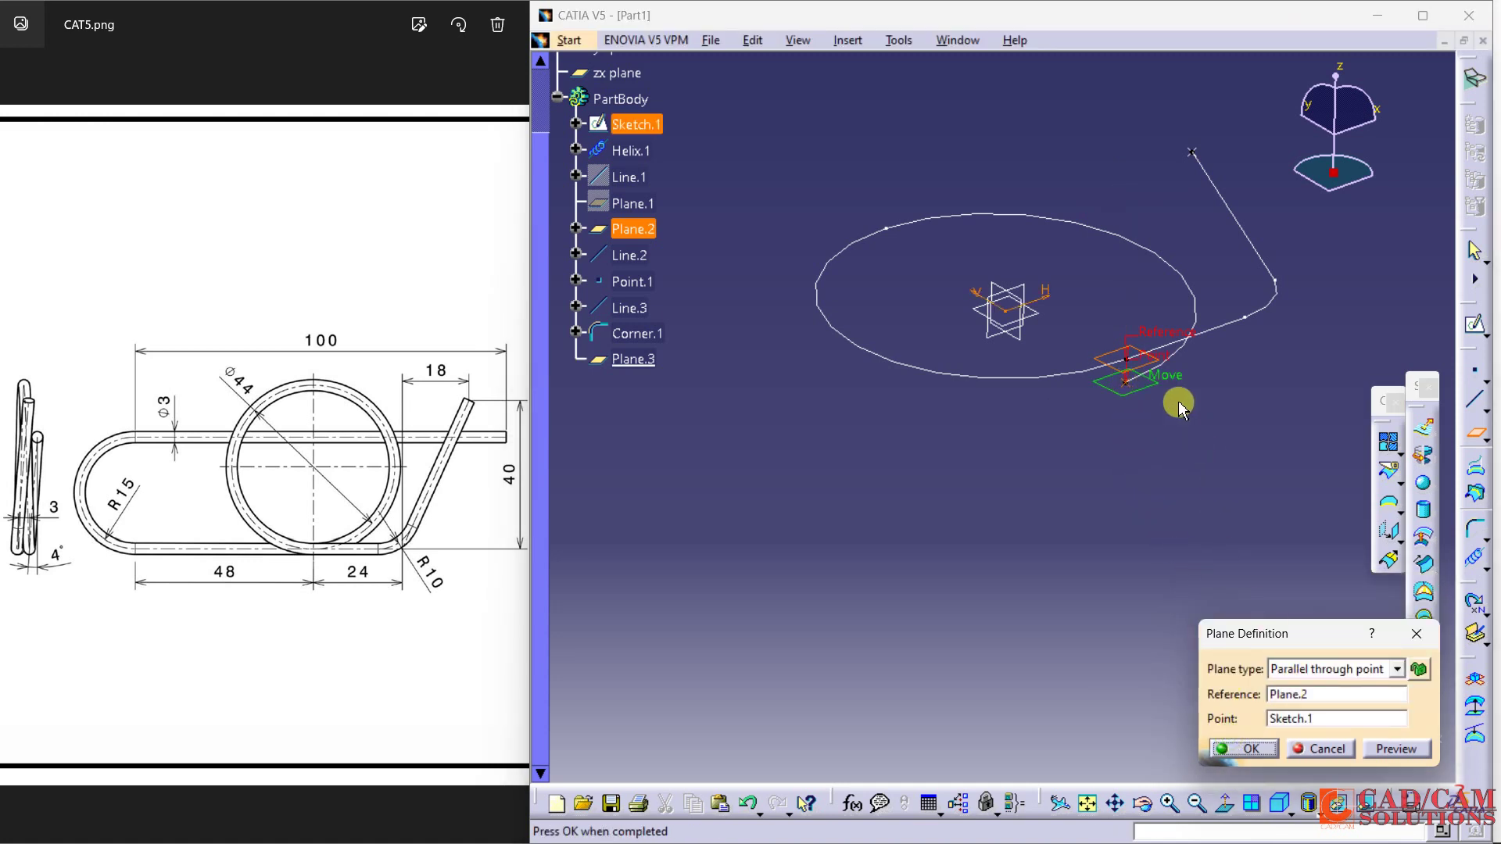
{"action": "left_click", "coordinate": [1250, 747]}
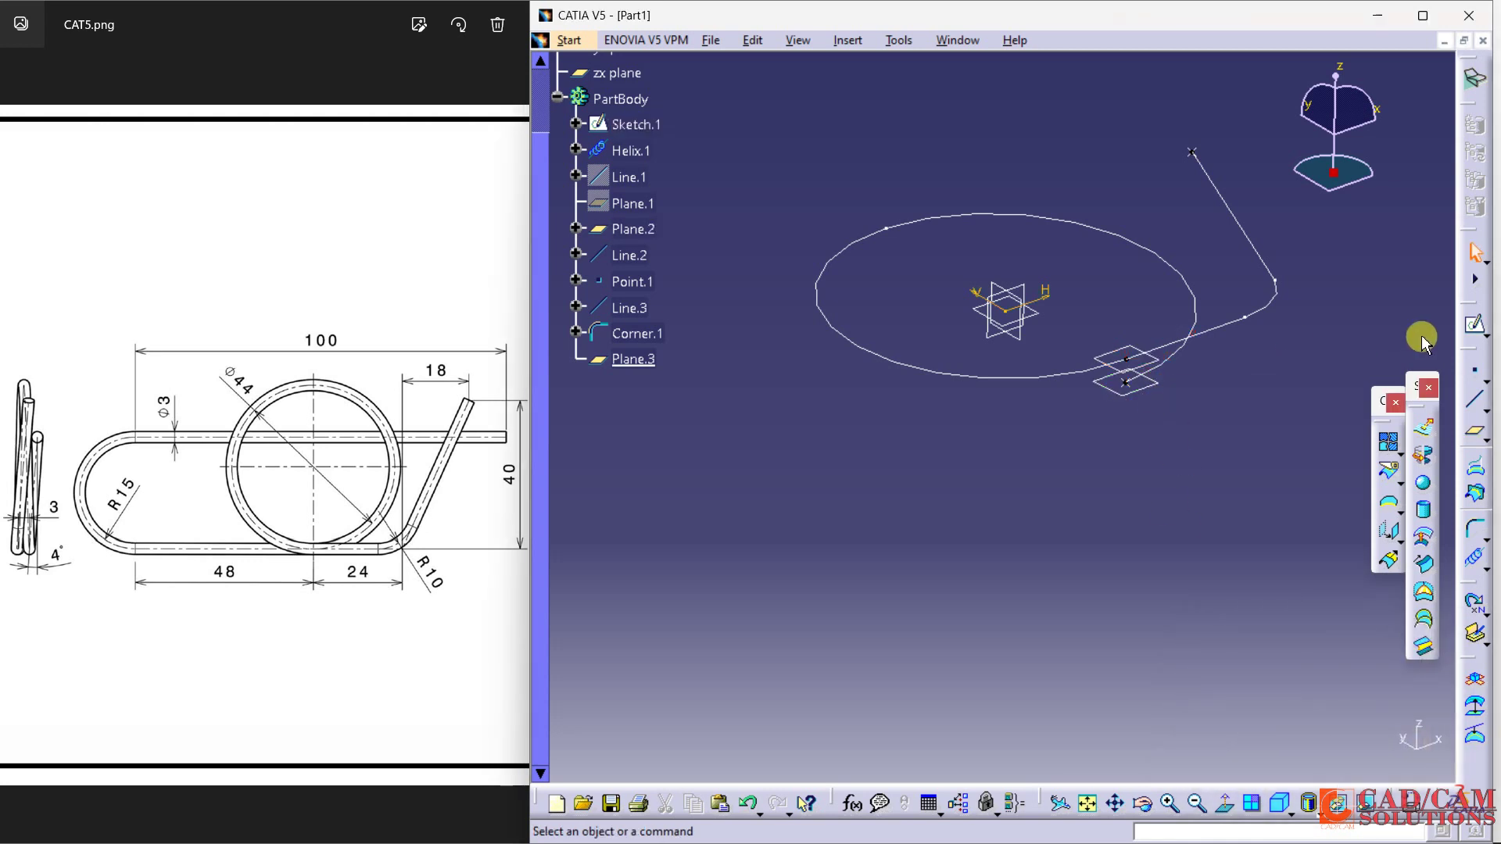
Create a 48 mm Mono-Tangent line to the helix at the Sketch.1 point, supported on Plane.3 and reversed away from the bent arm
{"action": "left_click", "coordinate": [1475, 399]}
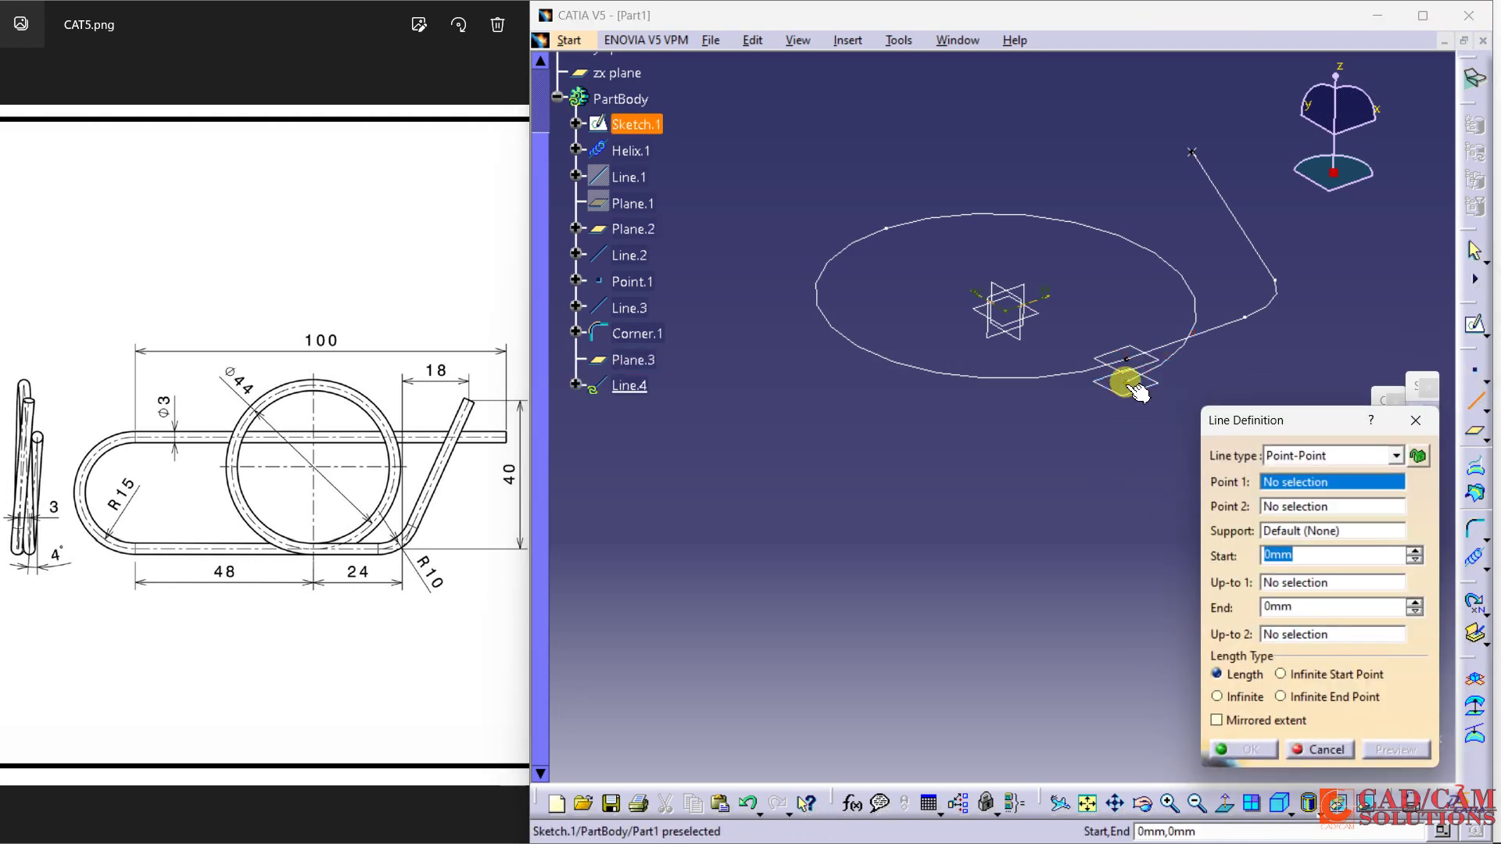
{"action": "left_click", "coordinate": [1278, 456]}
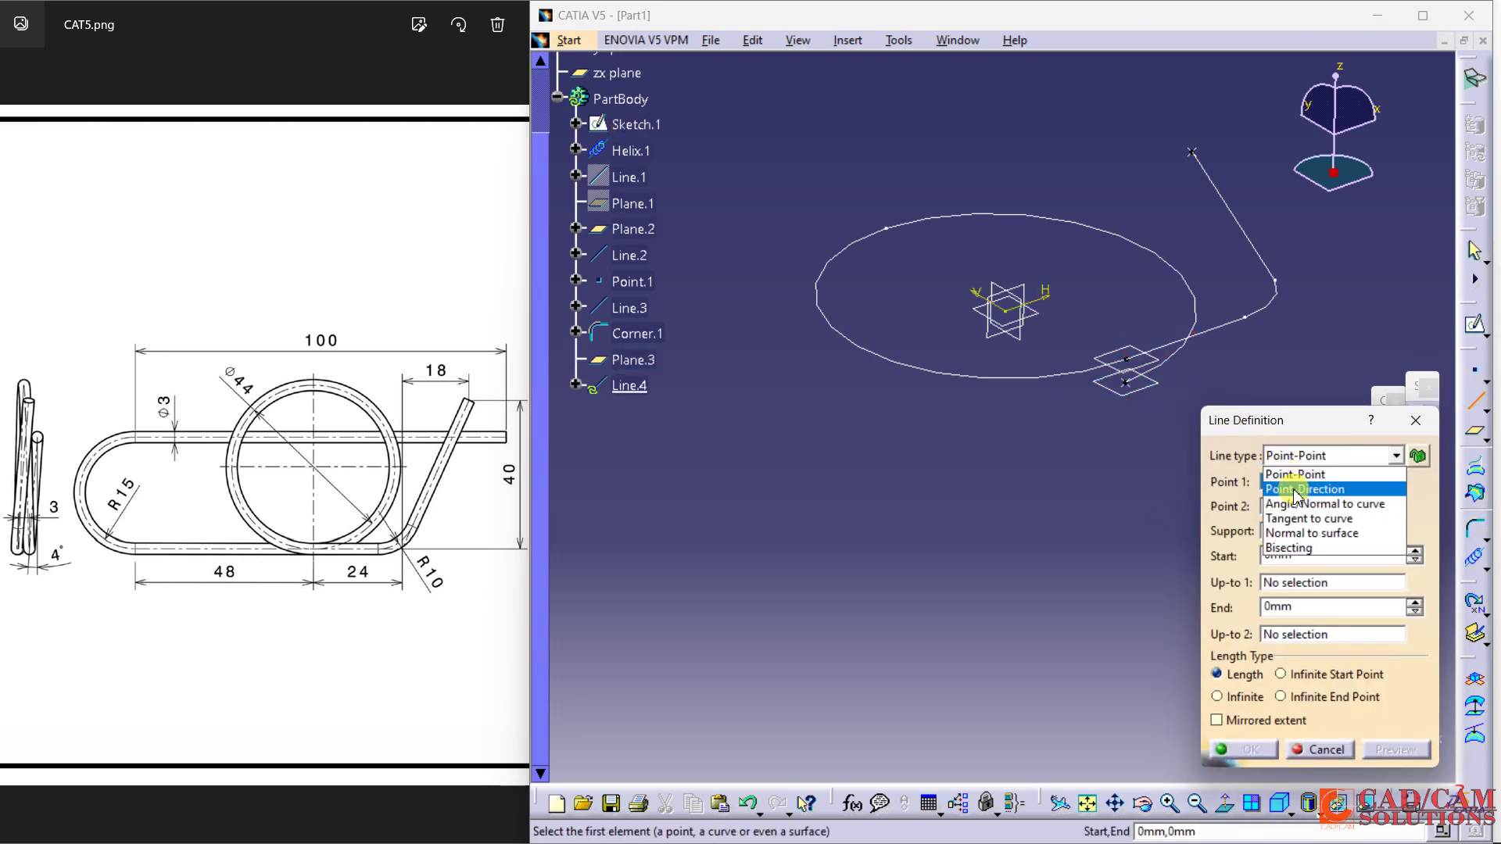
{"action": "left_click", "coordinate": [1302, 520]}
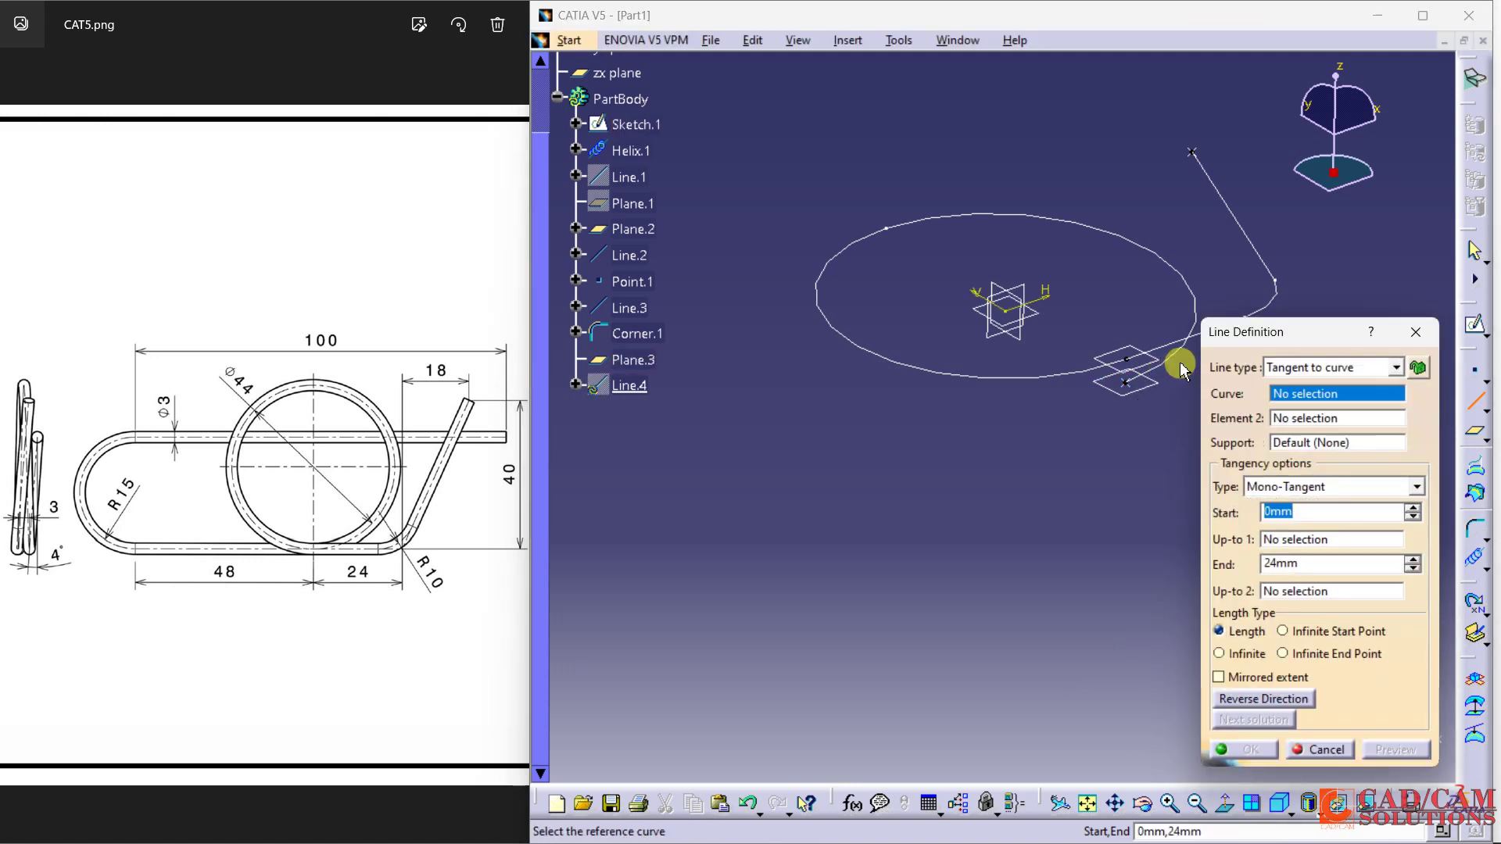
{"action": "left_click", "coordinate": [1127, 378]}
{"action": "left_click", "coordinate": [1130, 382]}
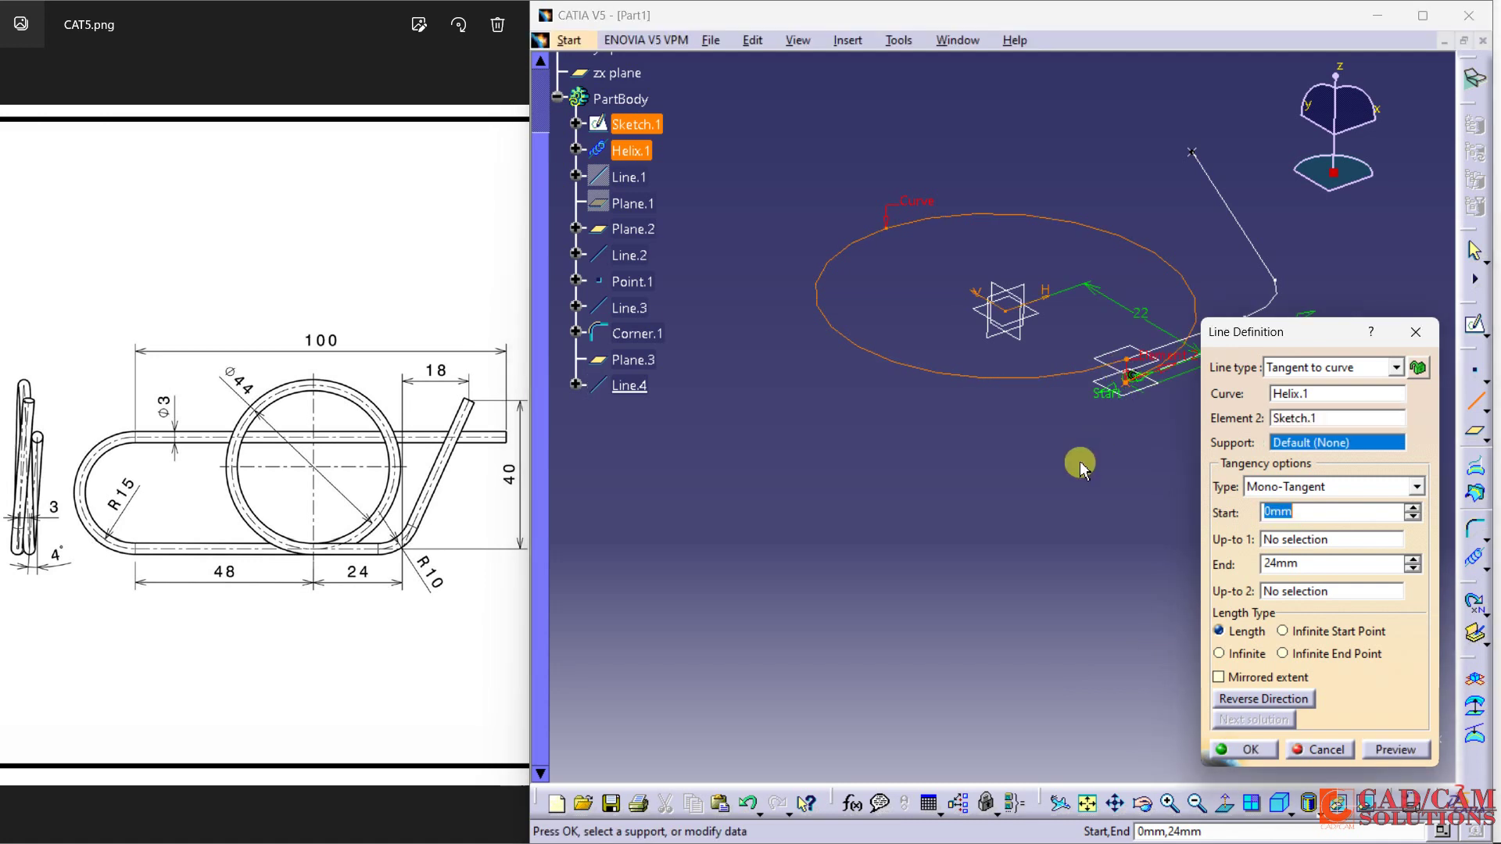
{"action": "left_click", "coordinate": [1261, 698]}
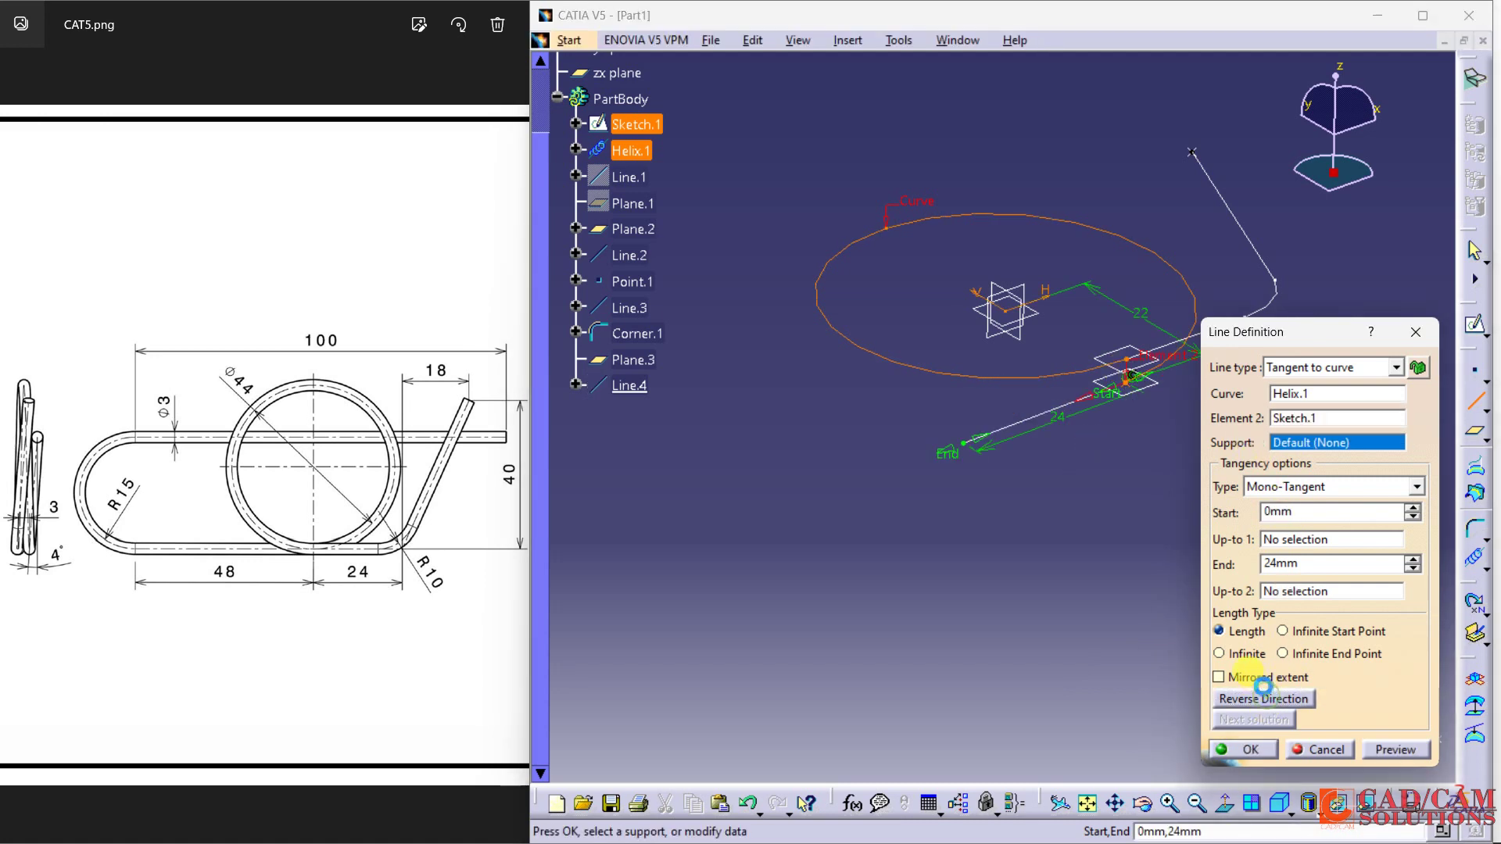
{"action": "left_click", "coordinate": [1163, 399]}
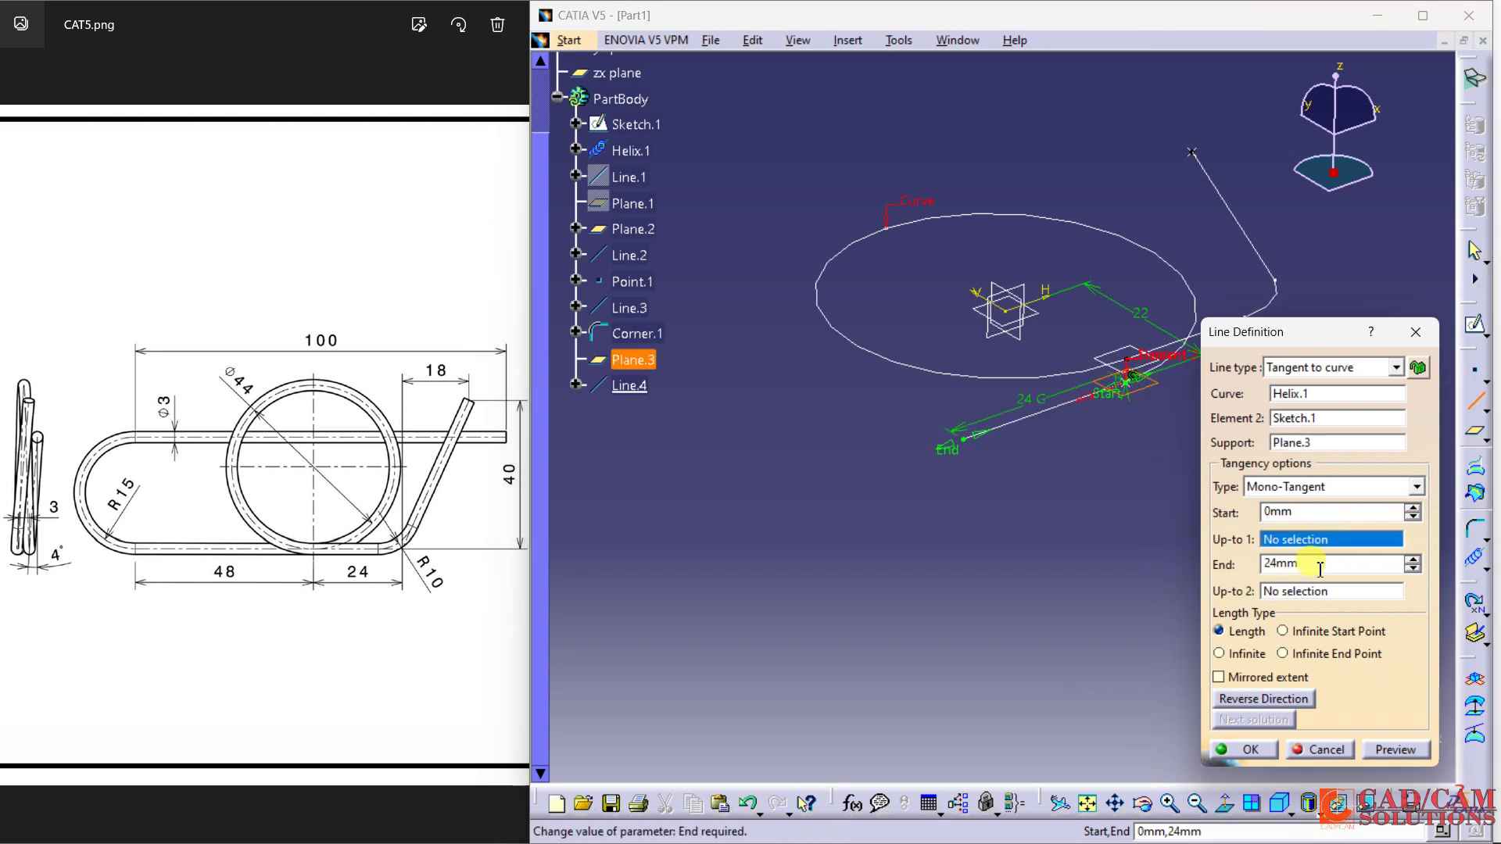
{"action": "type", "text": "48"}
{"action": "key", "text": "Return"}
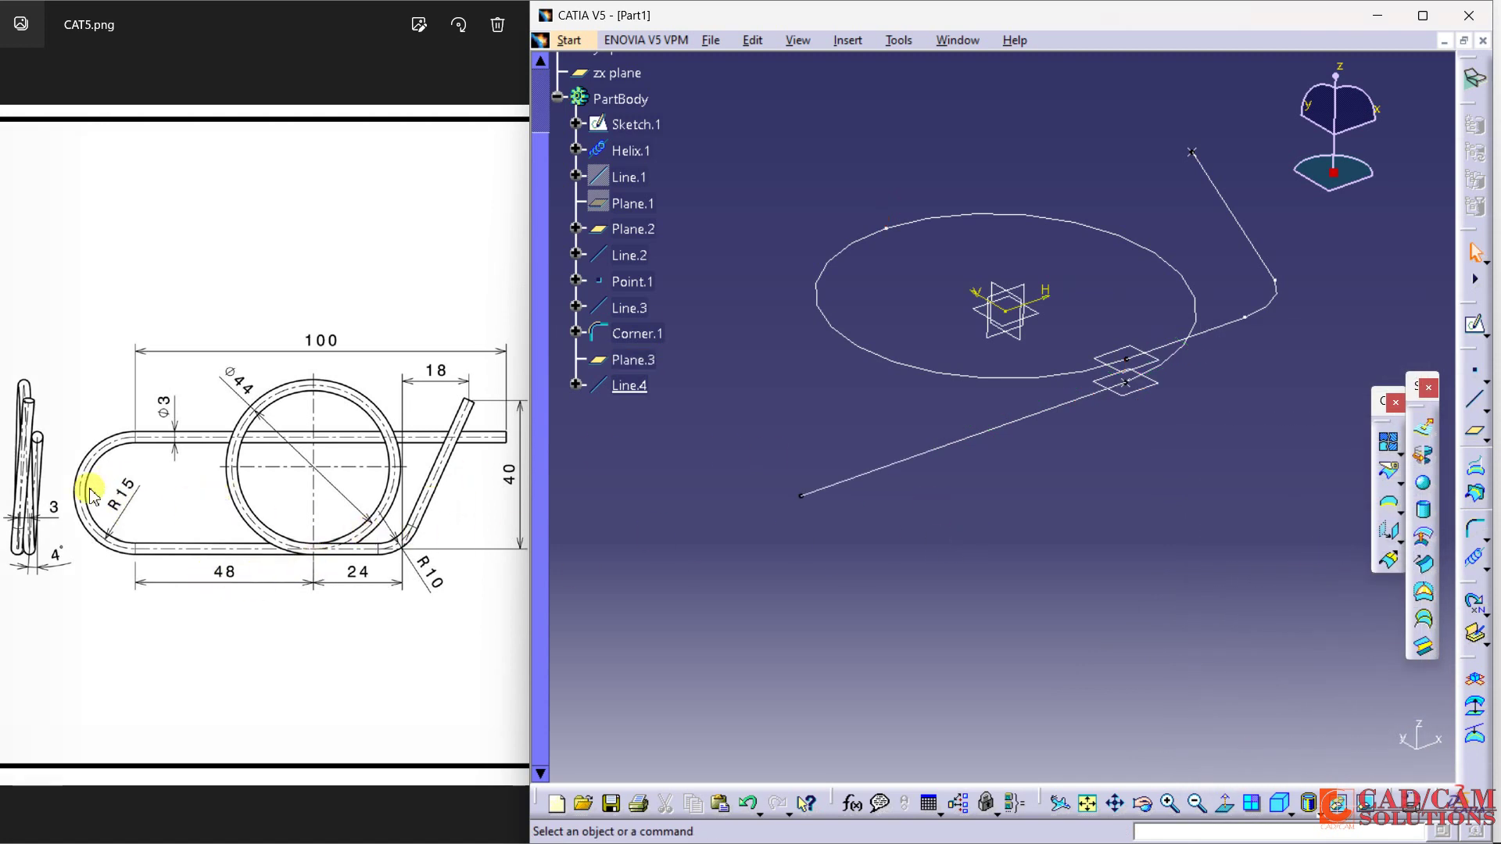
Place a point on Plane.3 at about H -5 mm and V -26 mm, referenced to the 48 mm line's free end
{"action": "left_click", "coordinate": [1474, 370]}
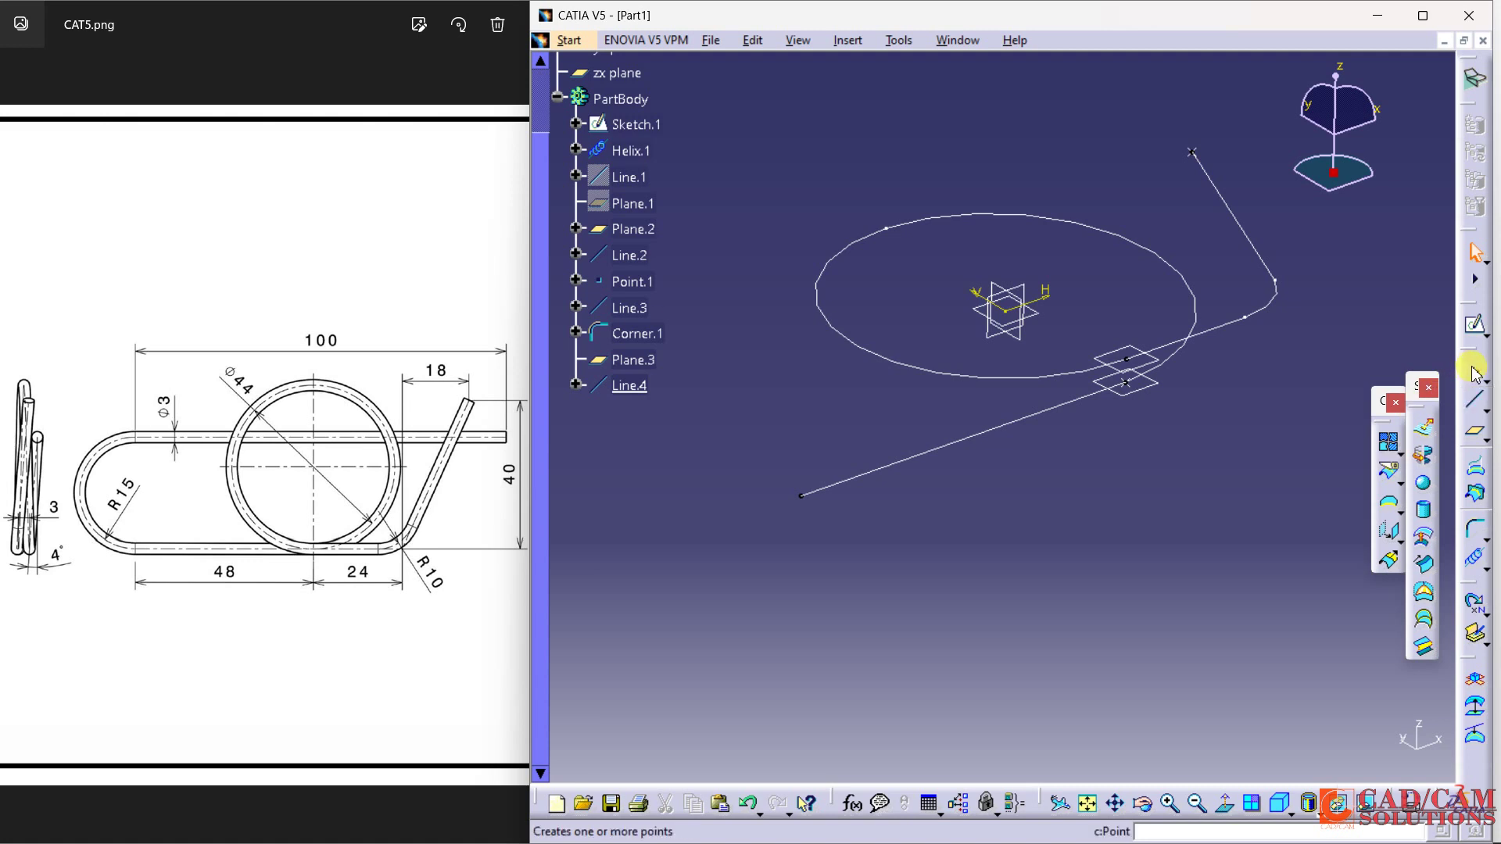
{"action": "left_click", "coordinate": [1118, 383]}
{"action": "left_click", "coordinate": [1292, 679]}
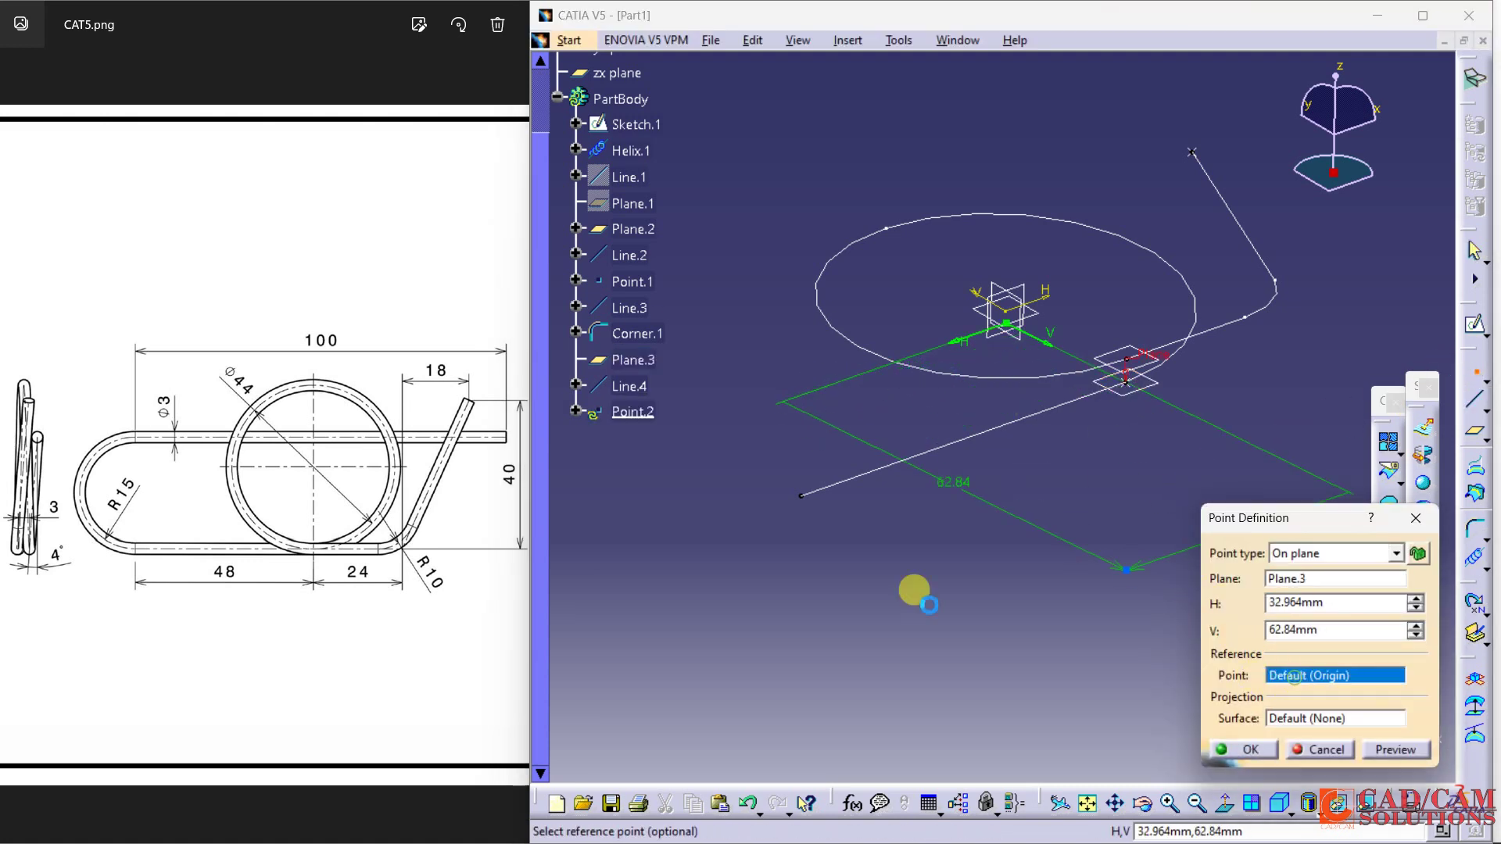
{"action": "left_click", "coordinate": [800, 495]}
{"action": "left_click", "coordinate": [743, 383]}
{"action": "left_click_drag", "start_coordinate": [742, 383], "coordinate": [700, 411]}
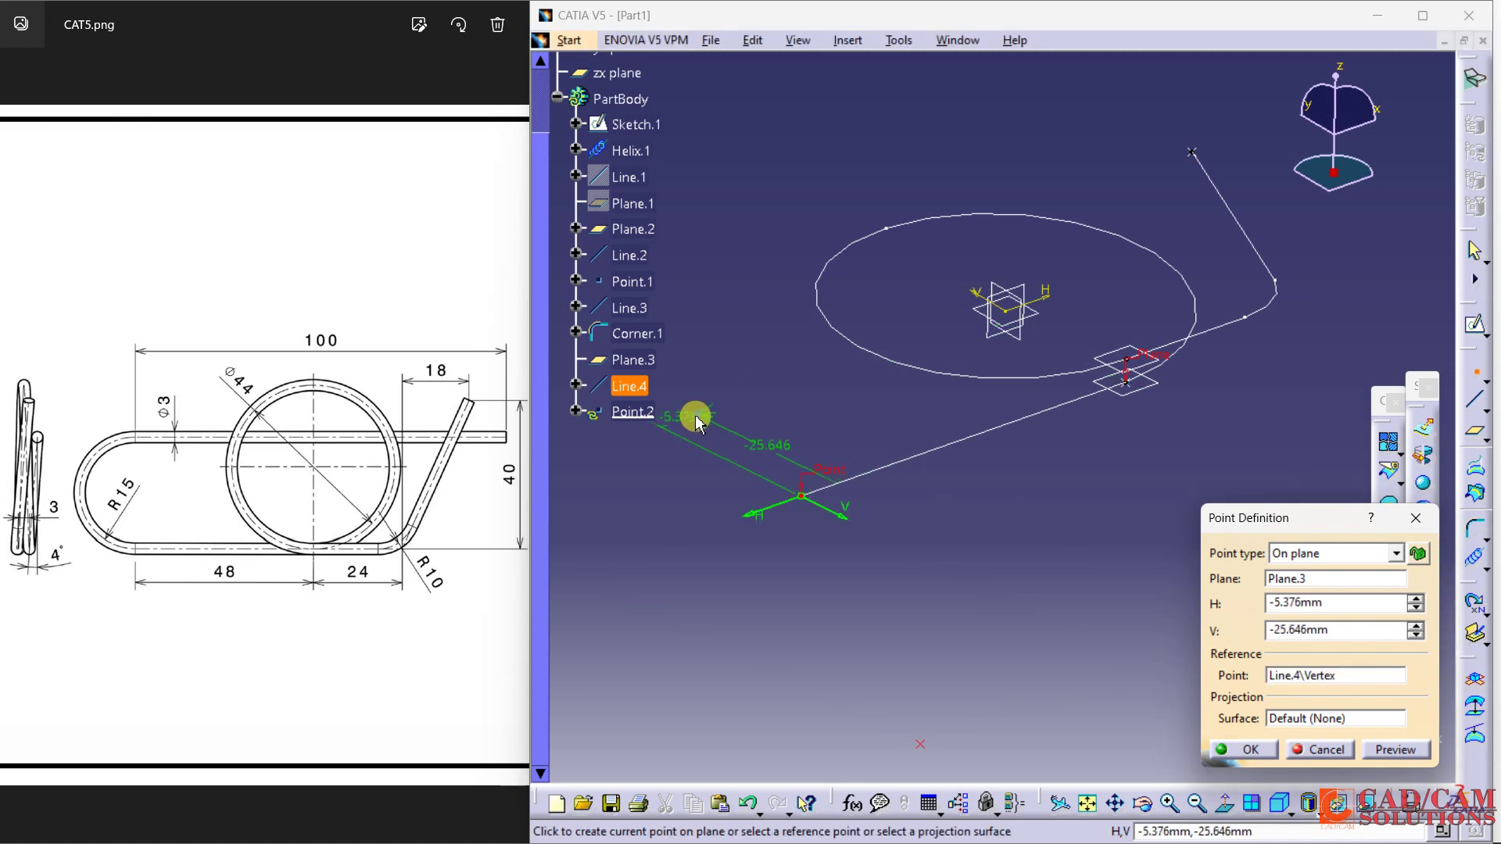
{"action": "key", "text": "Return"}
Set the new point's offsets from the 48 mm line's free end to H 0 mm and V -15 mm
{"action": "double_click", "coordinate": [704, 416]}
{"action": "middle_click_drag", "start_coordinate": [888, 553], "coordinate": [1021, 536]}
{"action": "left_click", "coordinate": [1296, 603]}
{"action": "double_click", "coordinate": [1296, 603]}
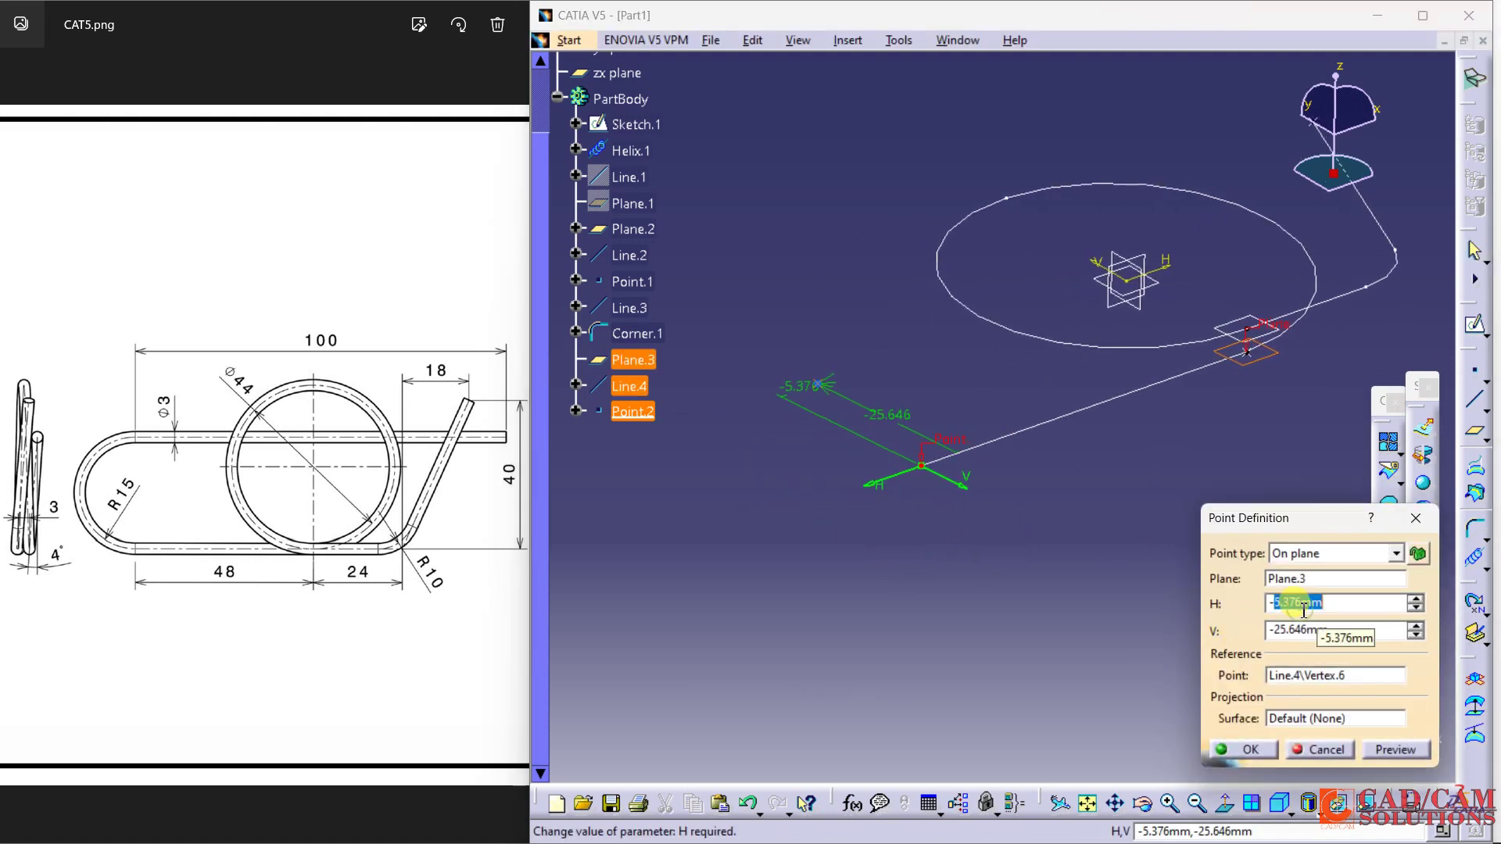
{"action": "type", "text": "-0."}
{"action": "key", "text": "Return"}
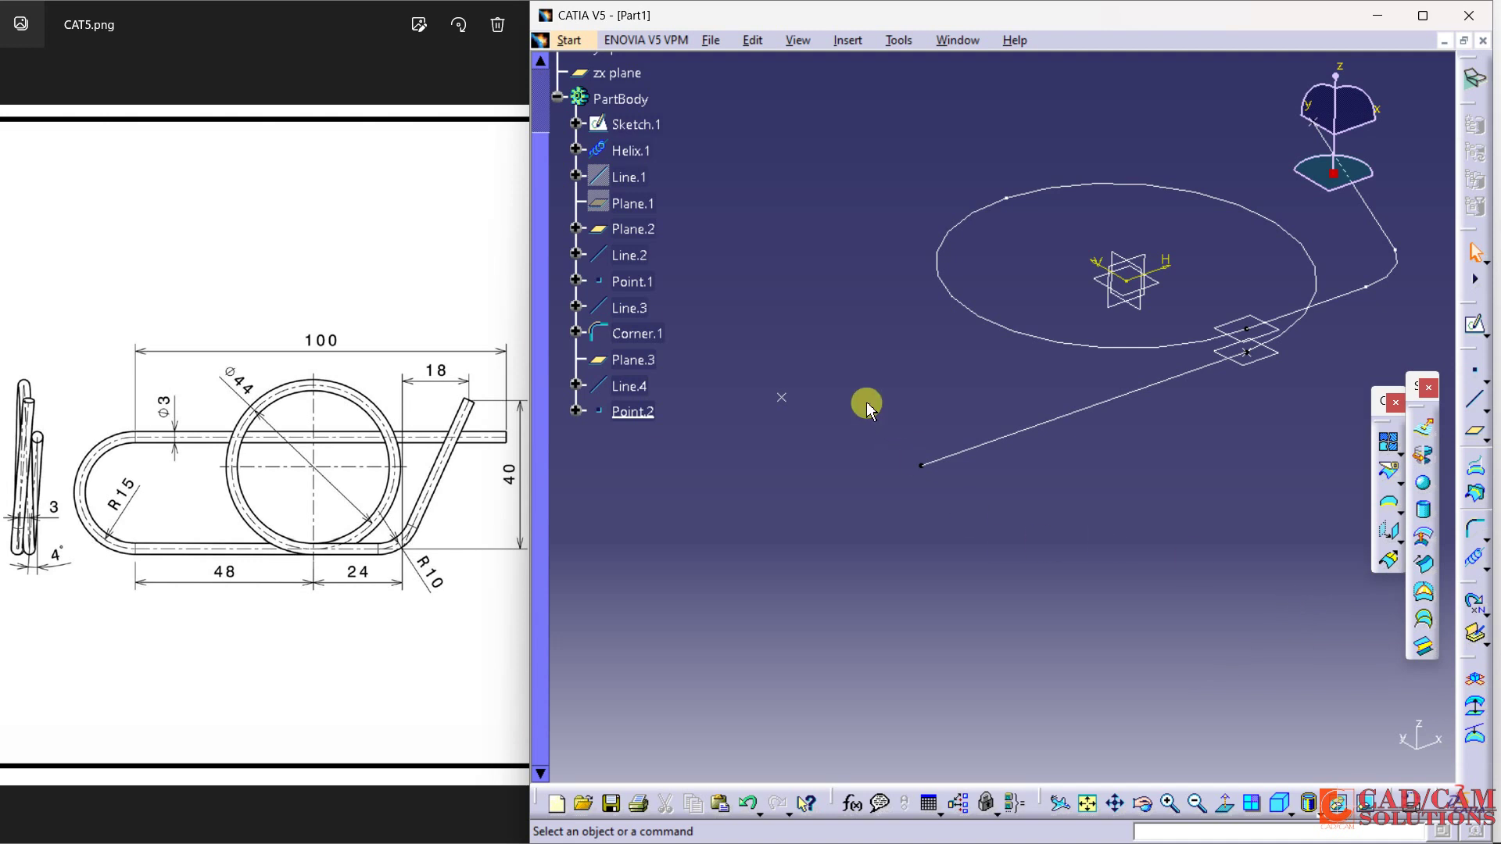
{"action": "double_click", "coordinate": [782, 398]}
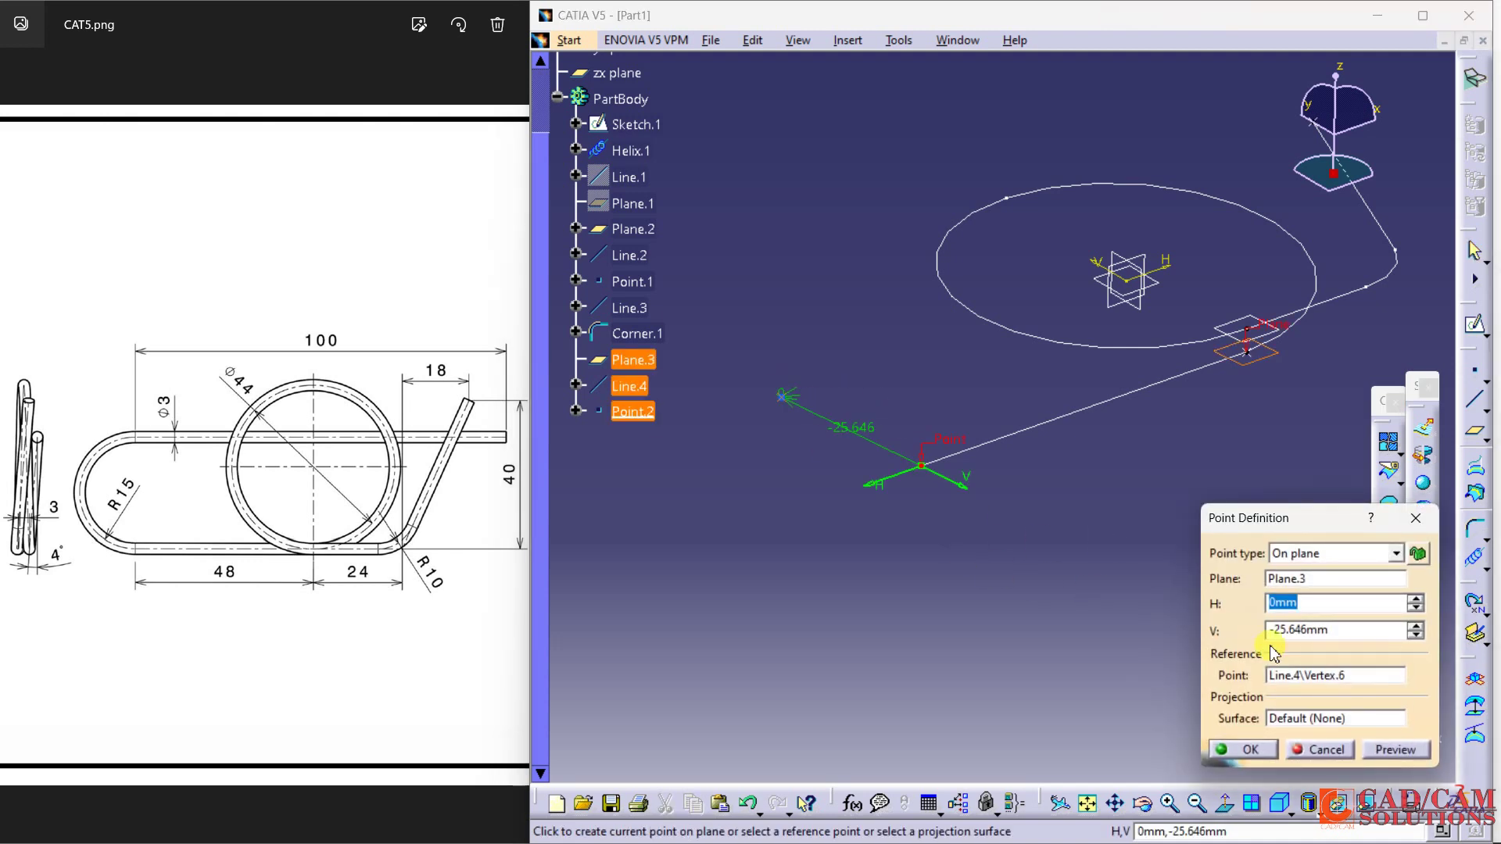
{"action": "left_click", "coordinate": [1320, 630]}
{"action": "double_click", "coordinate": [1320, 630]}
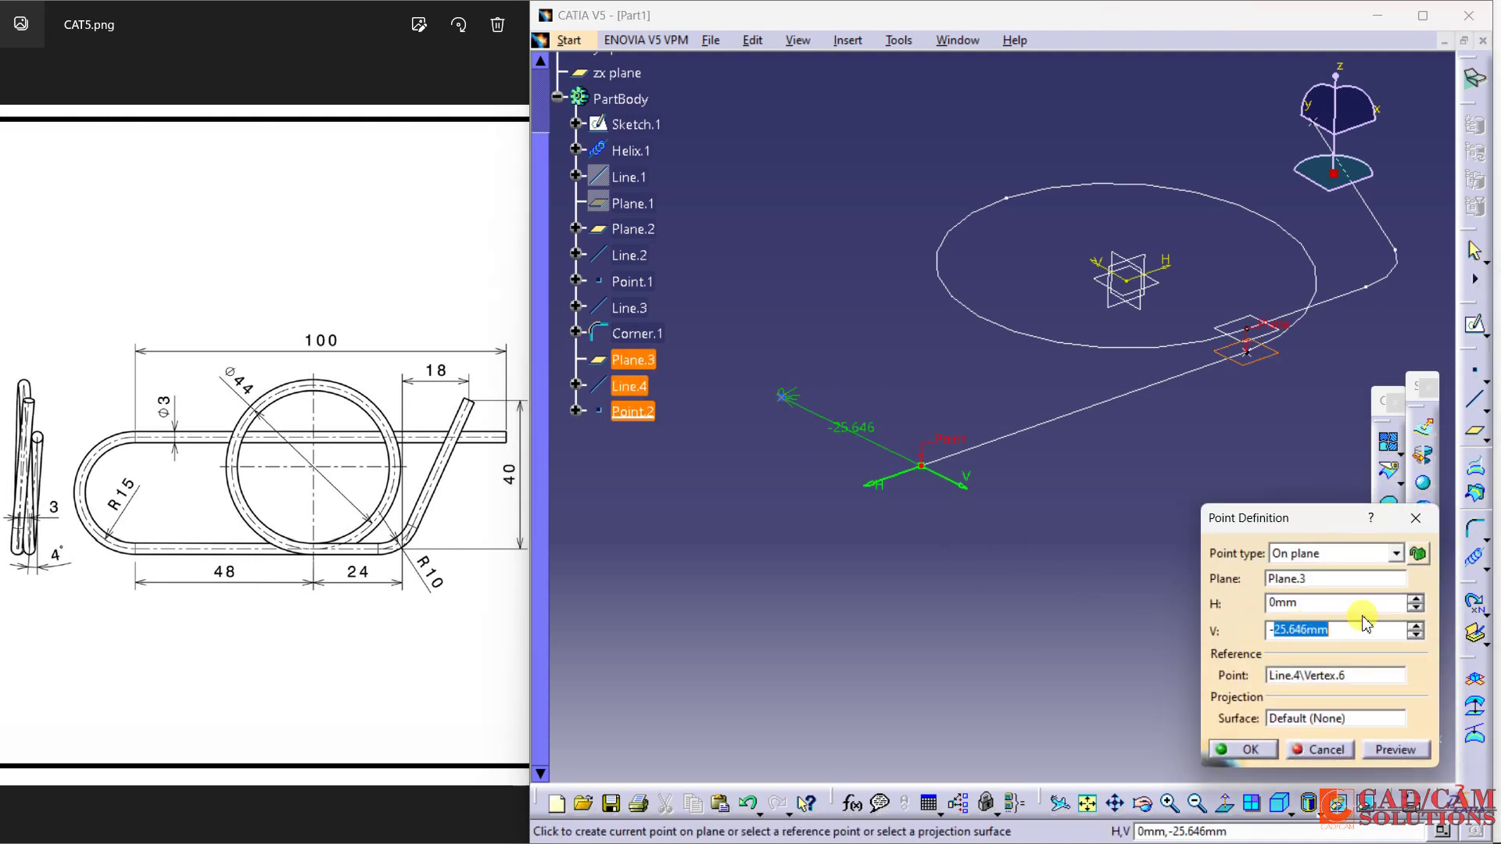
{"action": "type", "text": "15"}
{"action": "key", "text": "Return"}
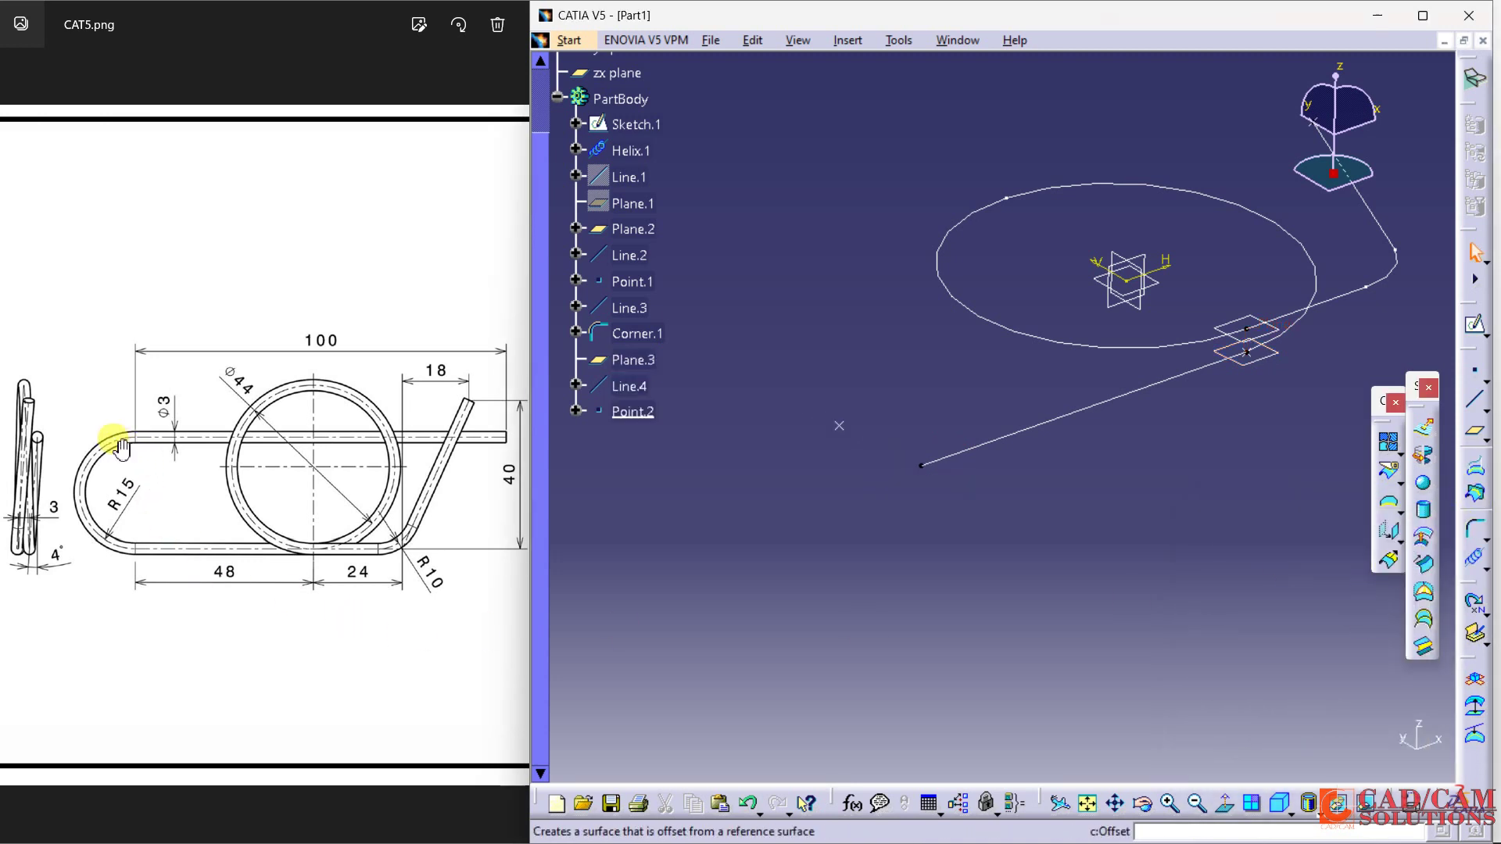
Define a Center and point arc centred on Point.2, passing through the 48 mm line's free end and supported on Plane.3
{"action": "left_click", "coordinate": [1475, 532]}
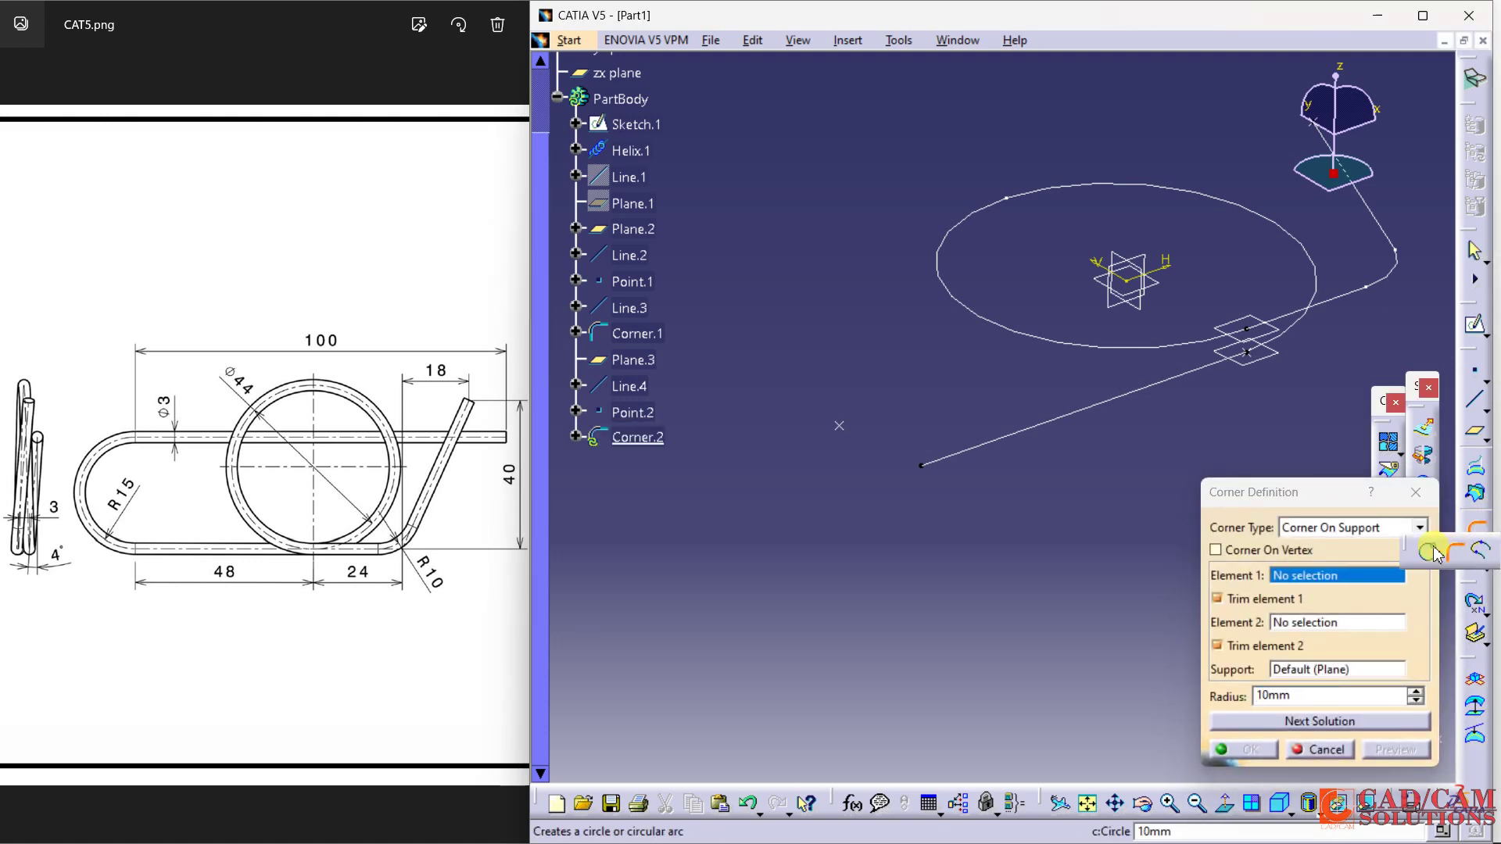
{"action": "left_click", "coordinate": [1426, 549]}
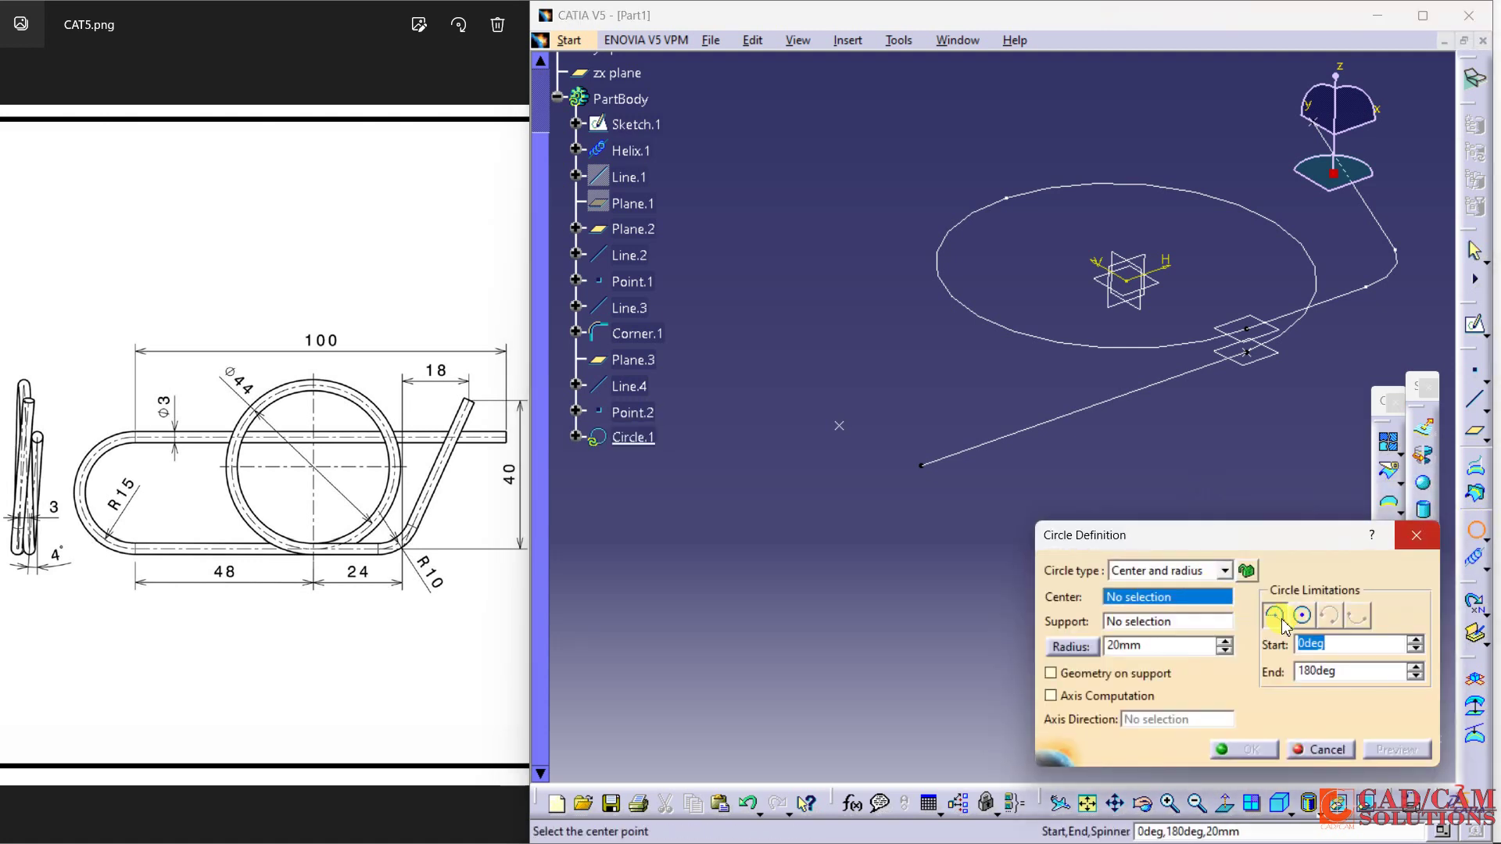
{"action": "left_click", "coordinate": [1184, 578]}
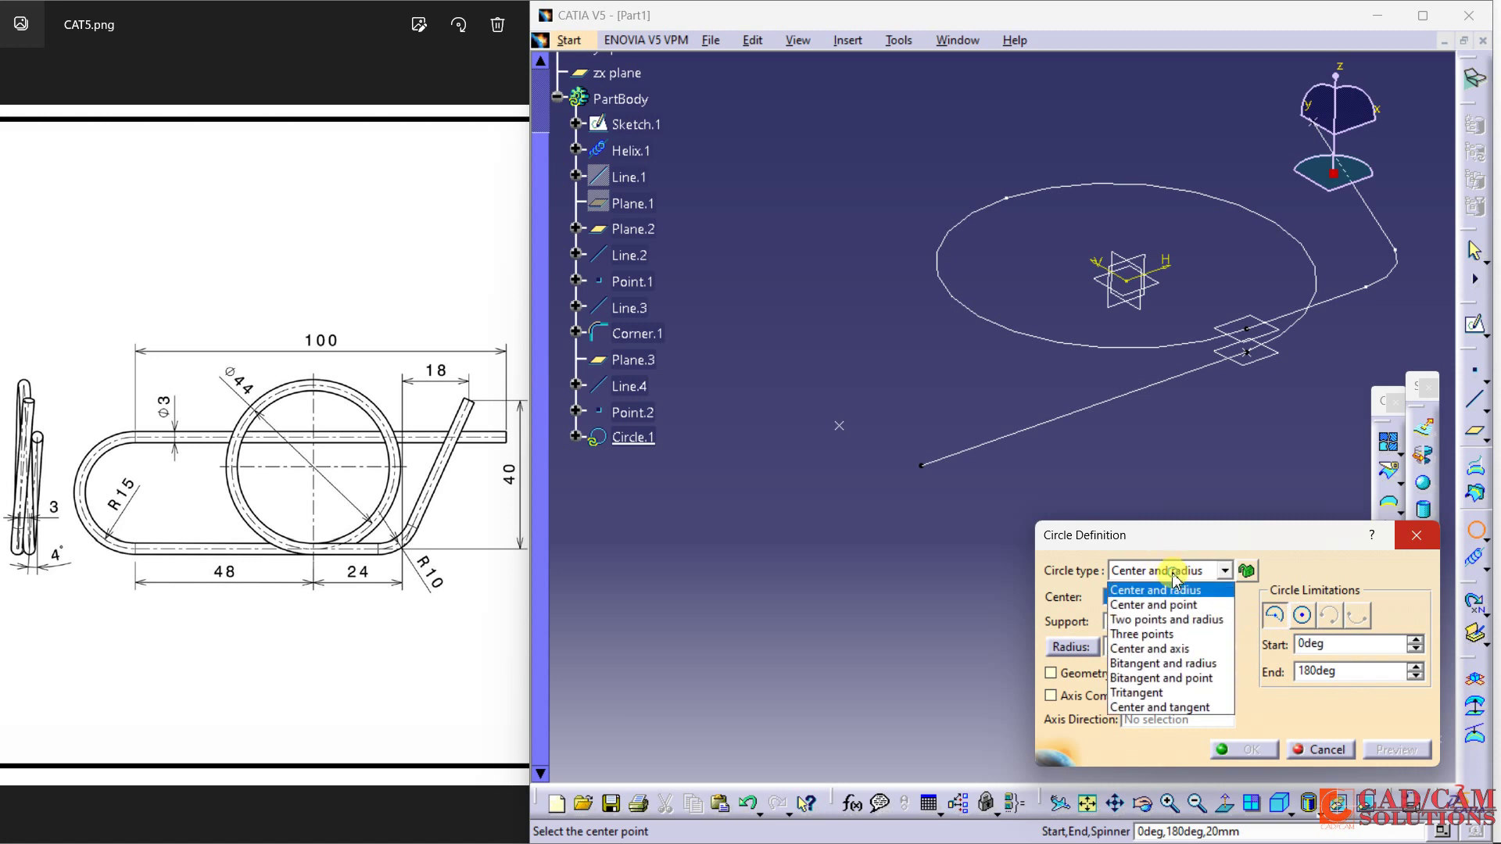
{"action": "left_click", "coordinate": [1159, 606]}
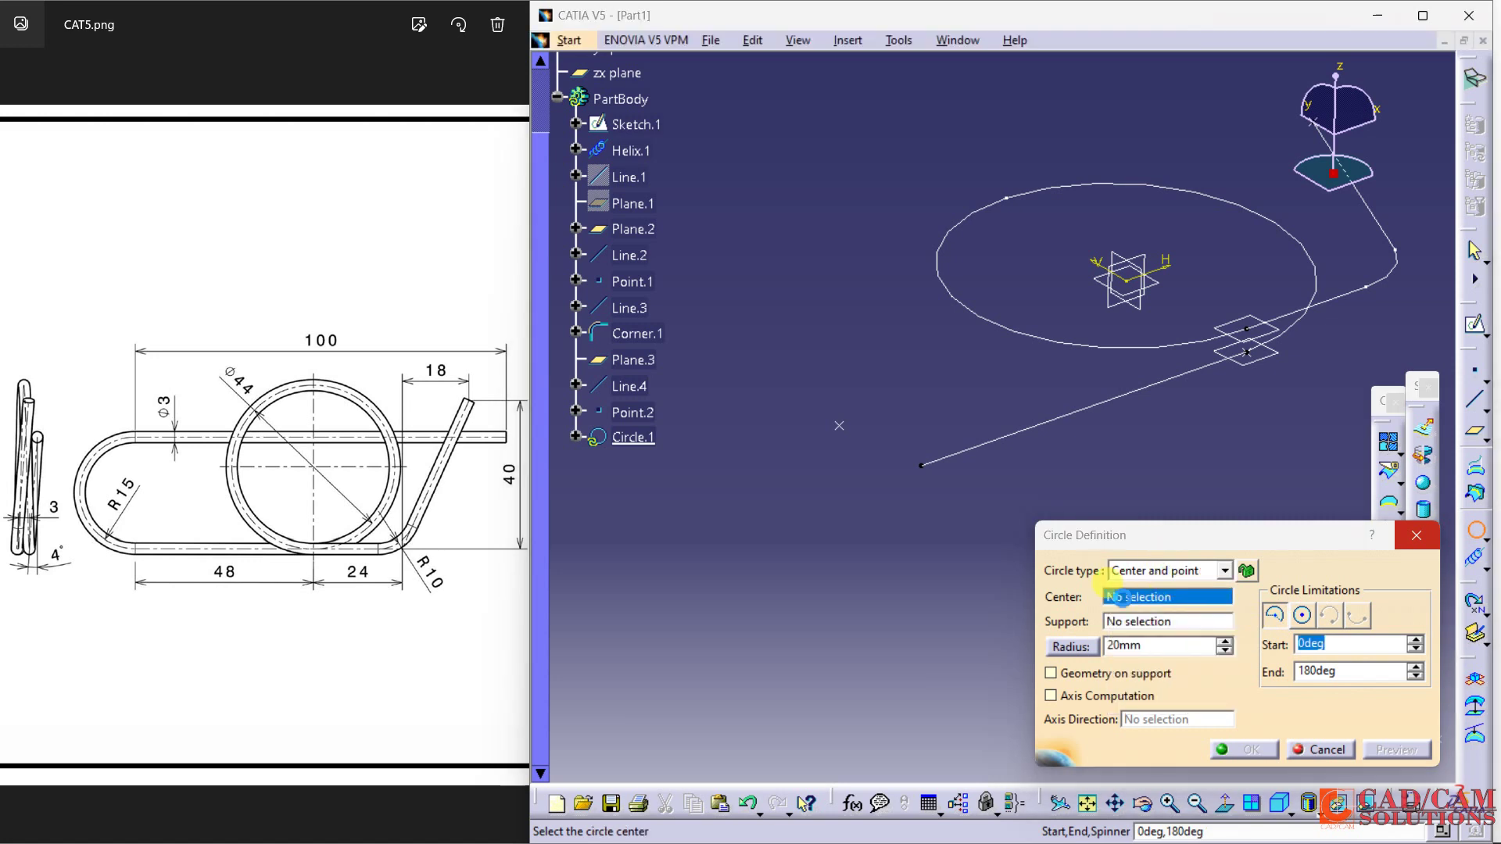
{"action": "left_click", "coordinate": [837, 427]}
{"action": "left_click", "coordinate": [922, 465]}
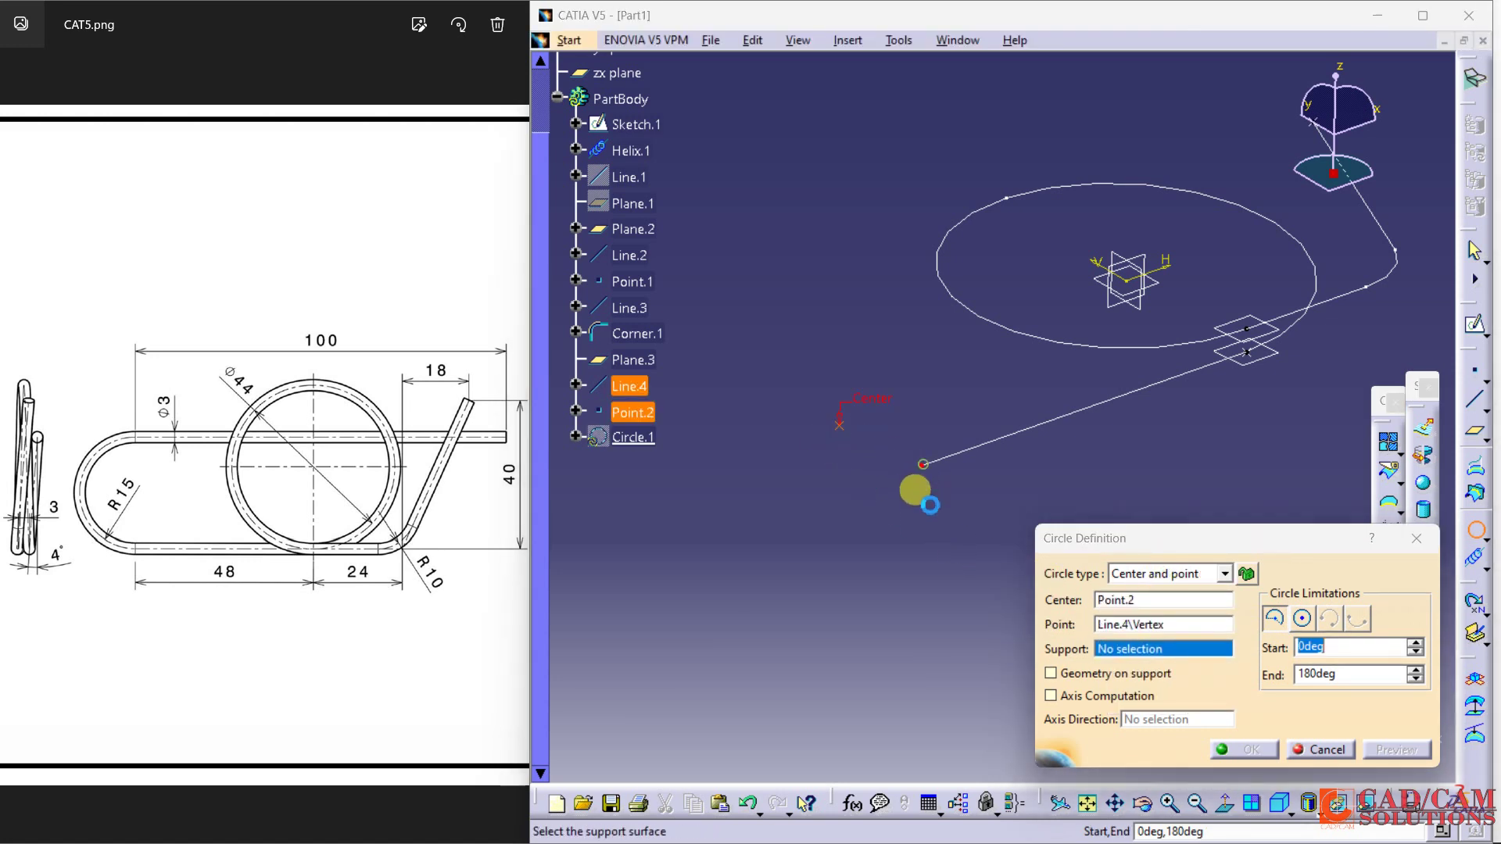
{"action": "left_click", "coordinate": [1249, 354]}
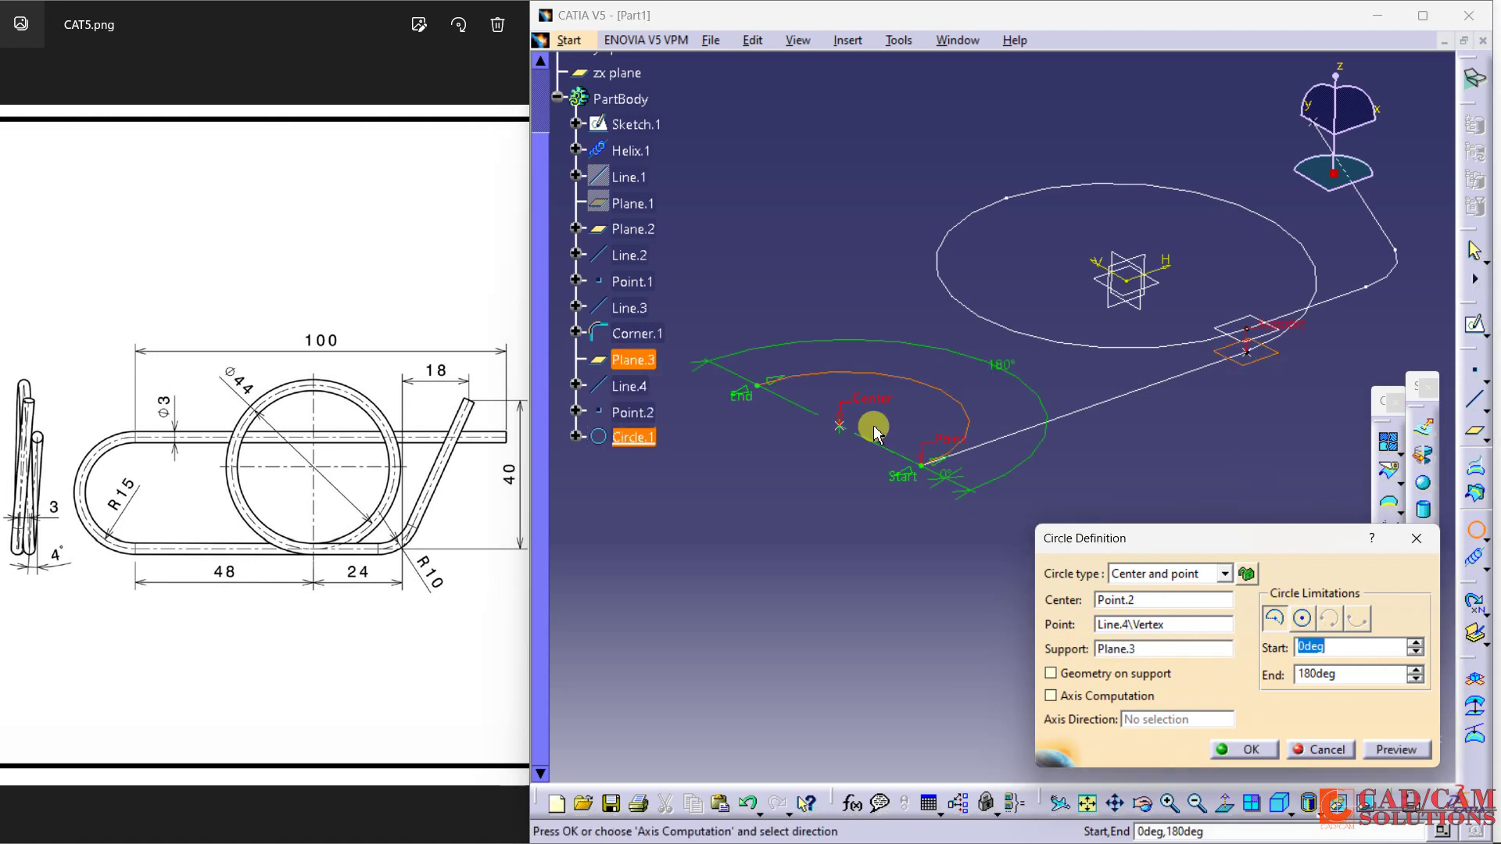
Set the return bend arc's limits to a 180deg start and a 360 end, and create it
{"action": "left_click_drag", "start_coordinate": [747, 400], "coordinate": [753, 519]}
{"action": "left_click_drag", "start_coordinate": [898, 479], "coordinate": [911, 362]}
{"action": "double_click", "coordinate": [1329, 647]}
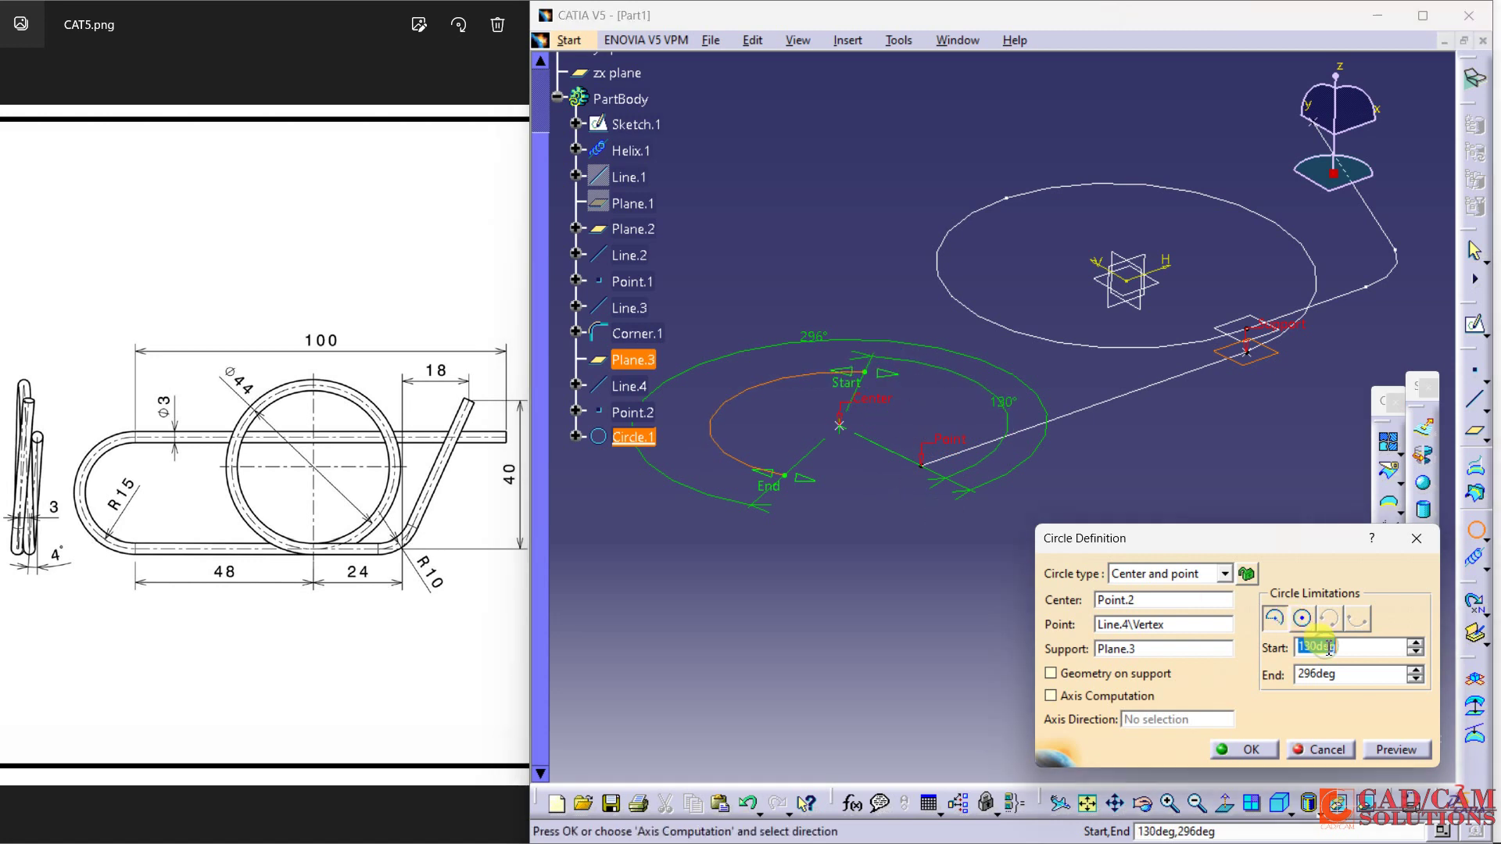
{"action": "type", "text": "180deg"}
{"action": "key", "text": "Tab"}
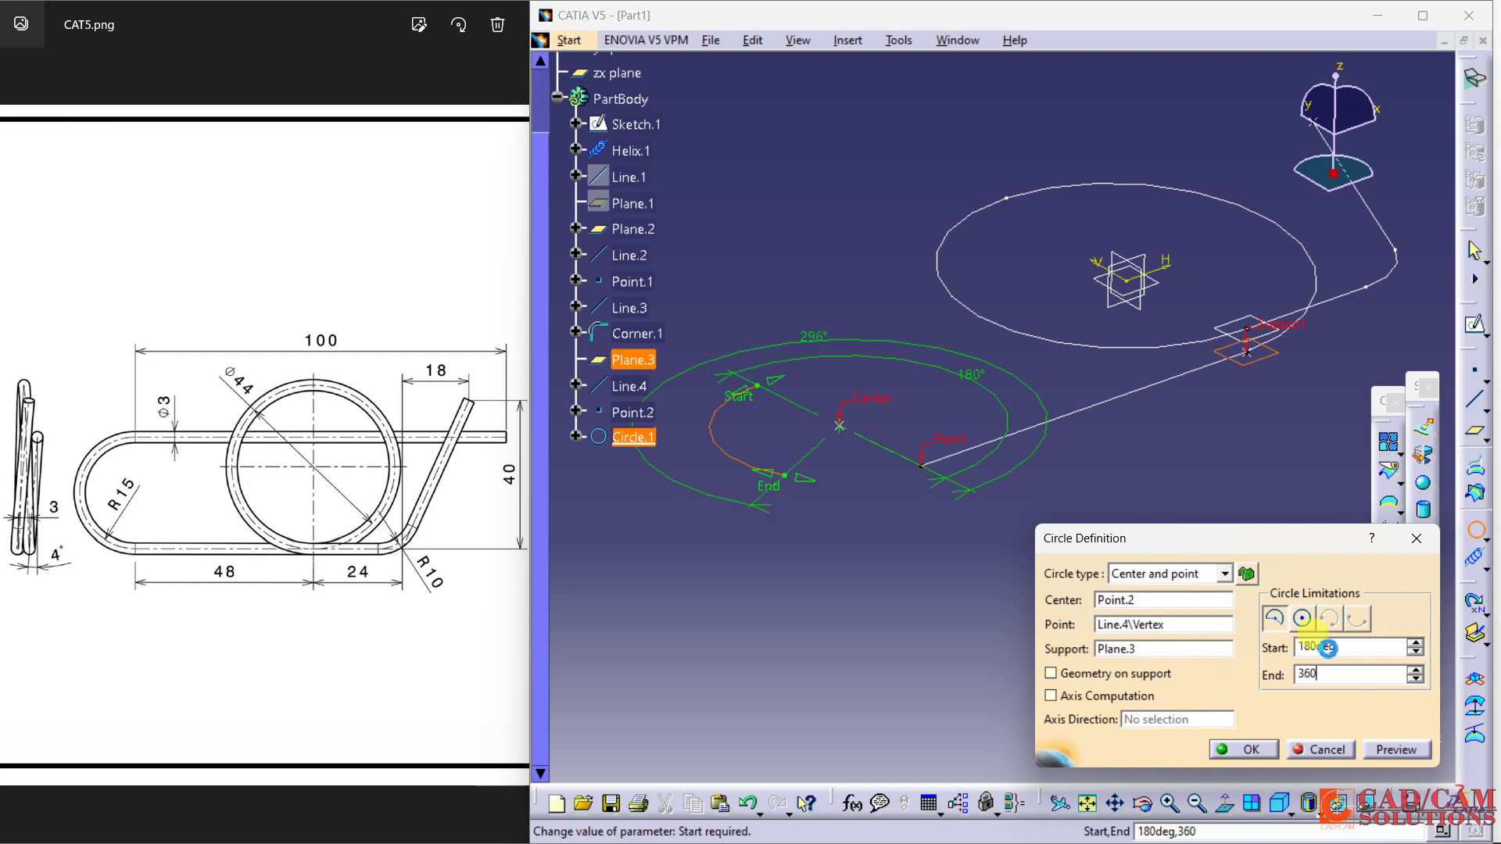
{"action": "key", "text": "Return"}
Extrapolate the return bend arc tangentially from its free end by the drawing's 100 mm length, supported on Plane.3
{"action": "middle_click_drag", "start_coordinate": [1079, 516], "coordinate": [1151, 486]}
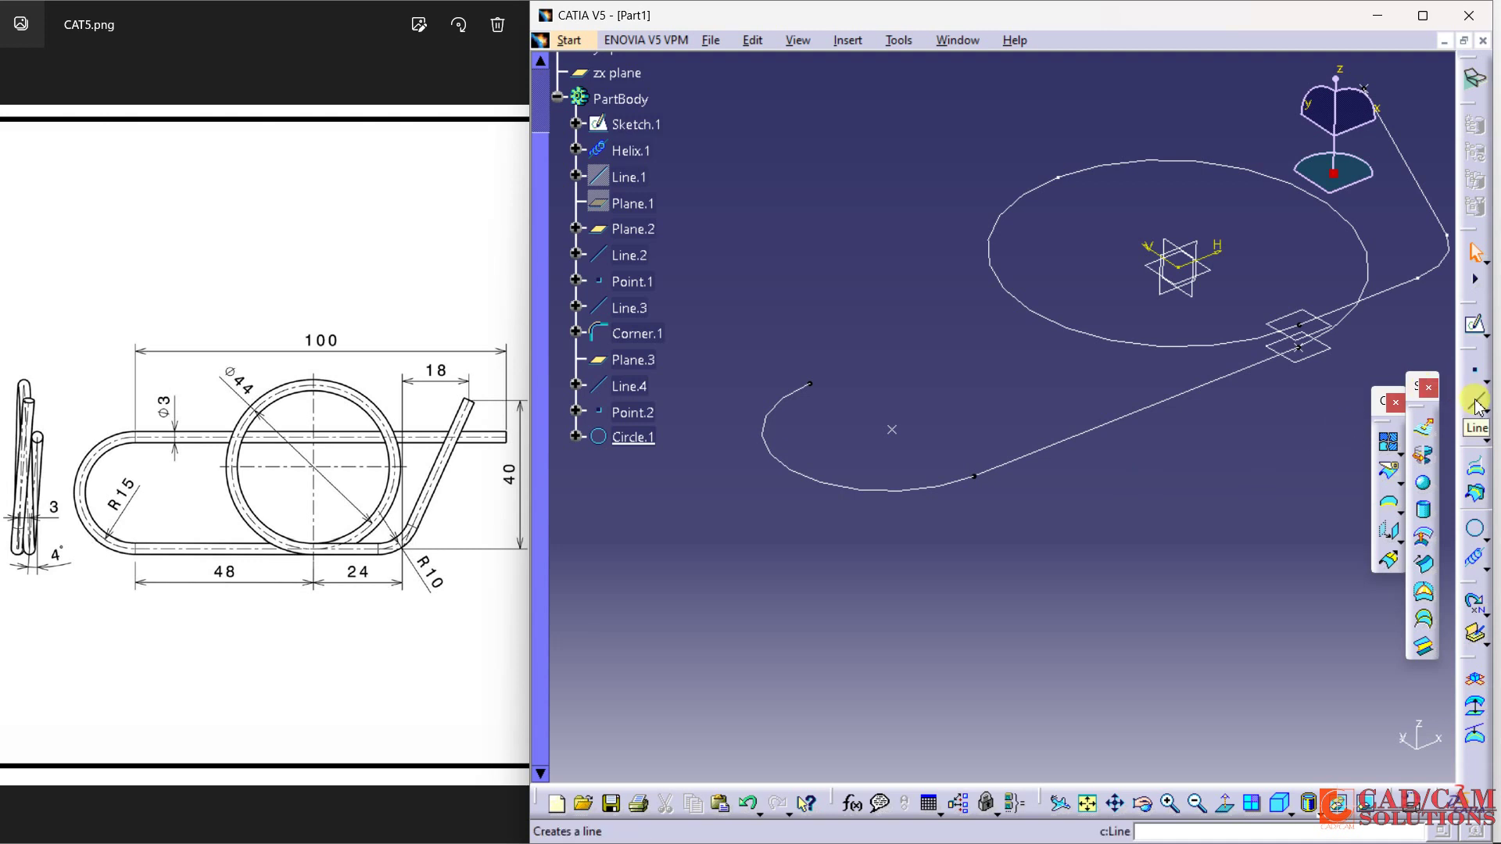
{"action": "left_click", "coordinate": [1389, 560]}
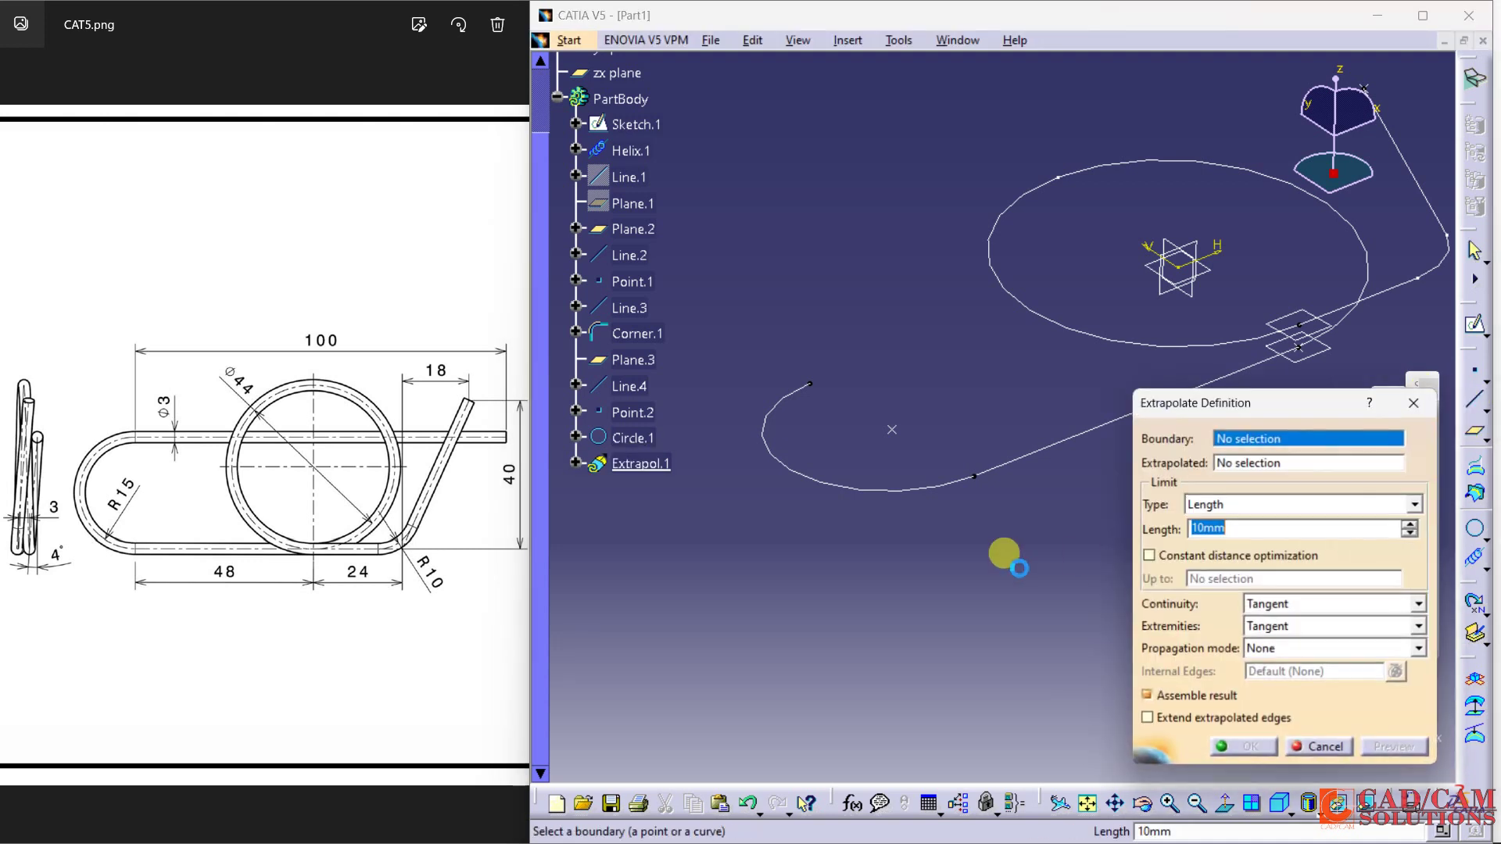
{"action": "left_click", "coordinate": [808, 383]}
{"action": "left_click", "coordinate": [785, 397]}
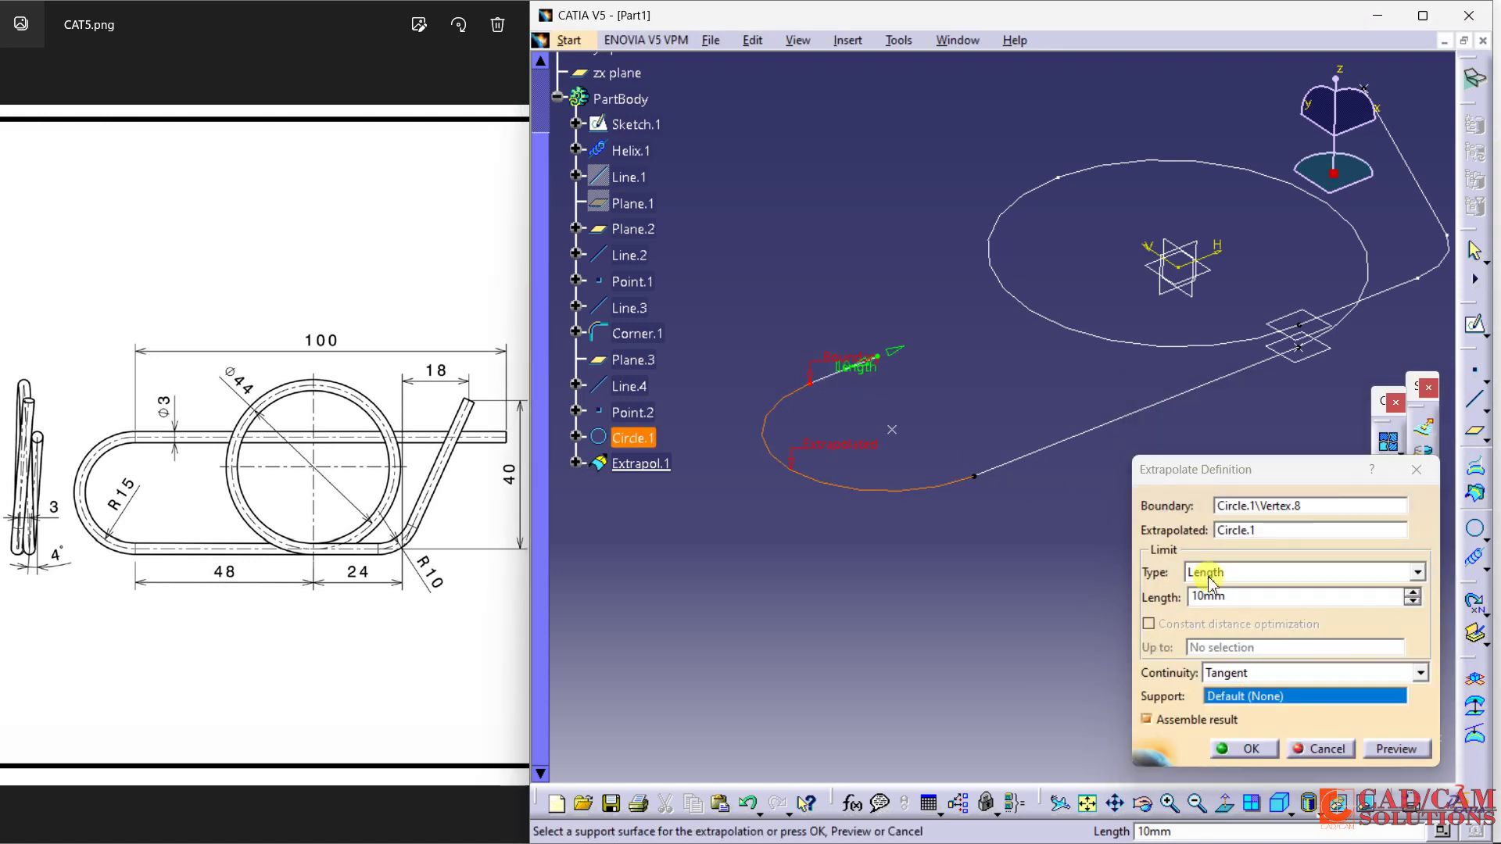
{"action": "left_click", "coordinate": [1299, 344]}
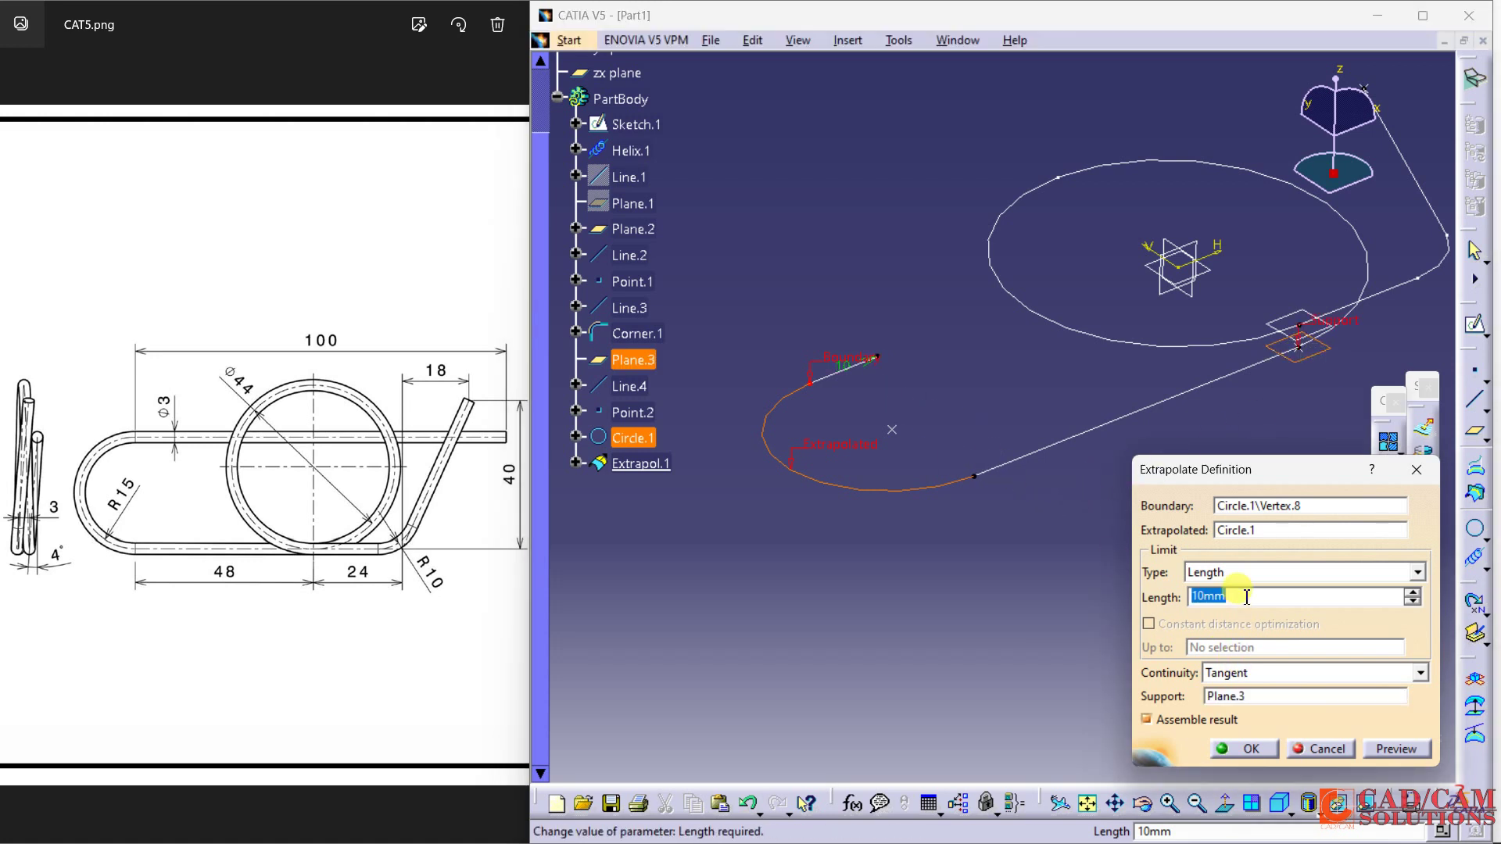
{"action": "key", "text": "Return"}
Join Corner.1, the helix, the 48 mm line and the extrapolated return bend into one continuous curve
{"action": "middle_click_drag", "start_coordinate": [1199, 425], "coordinate": [1141, 531]}
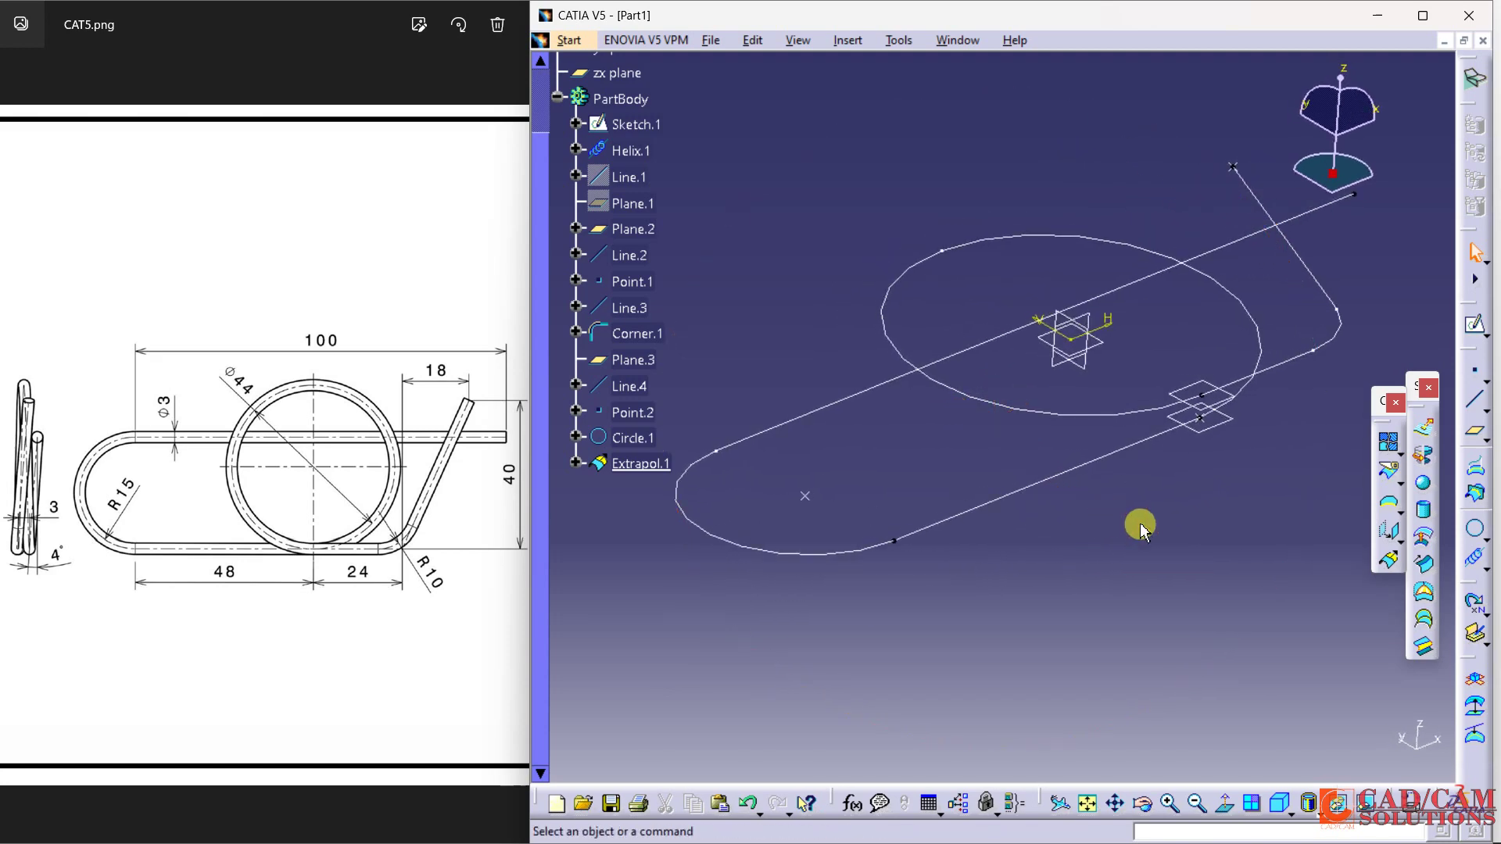
{"action": "left_click", "coordinate": [1388, 442]}
{"action": "left_click", "coordinate": [1267, 331]}
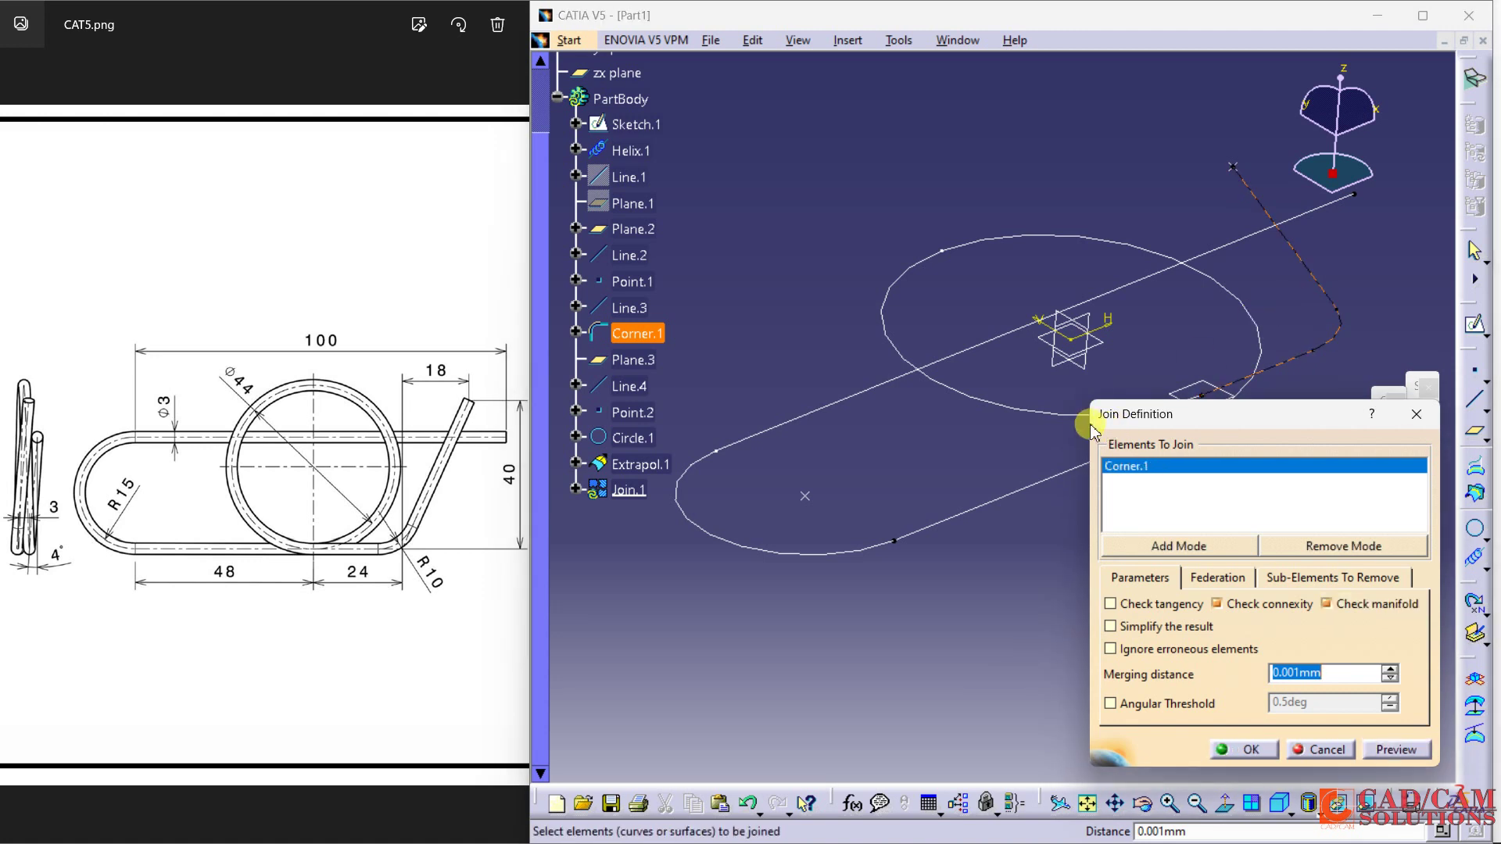
{"action": "left_click", "coordinate": [1064, 406]}
{"action": "left_click", "coordinate": [1008, 509]}
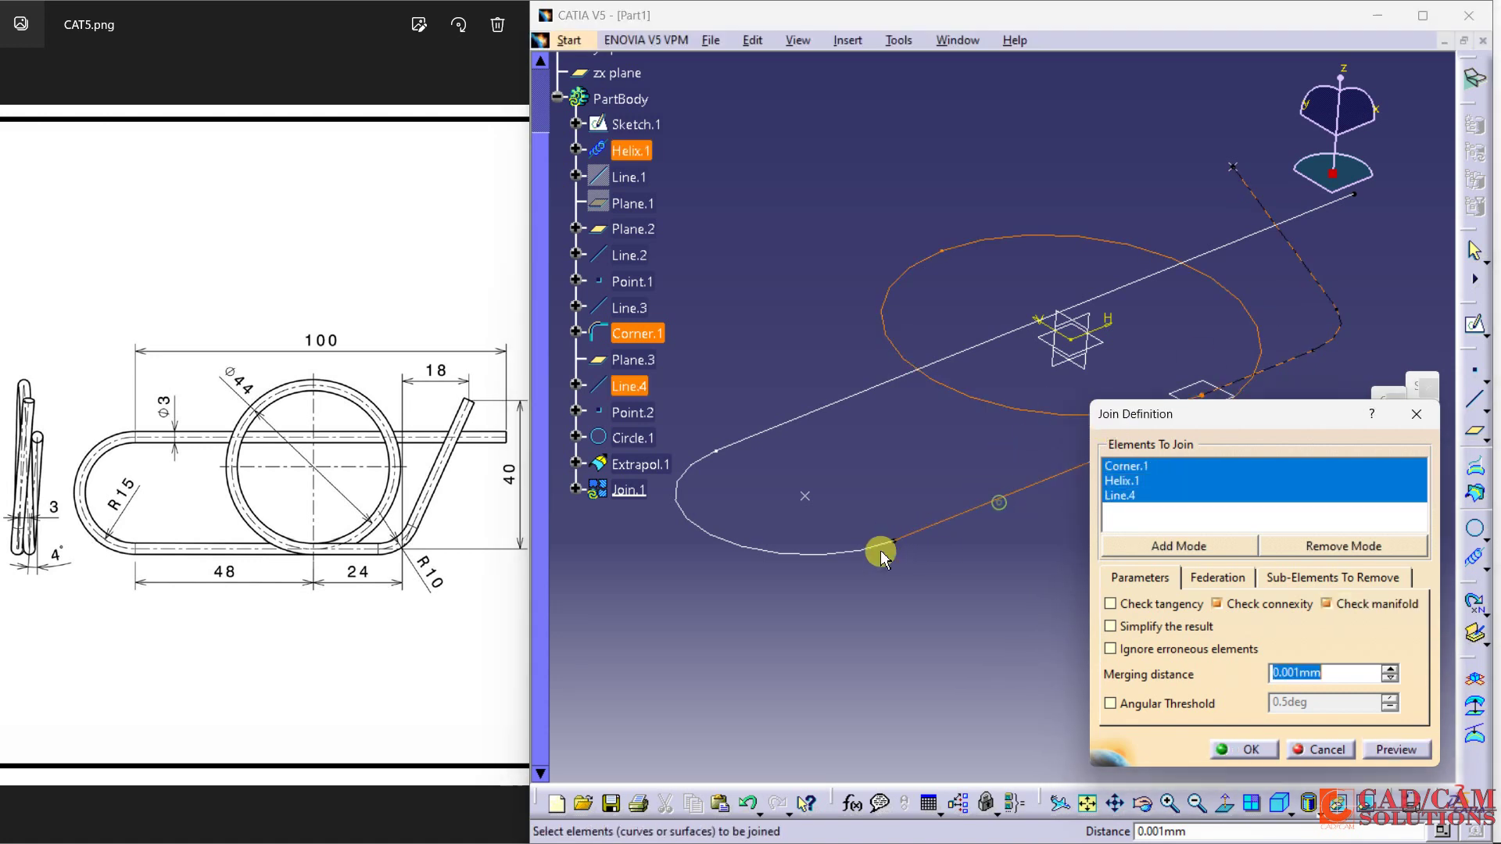
{"action": "left_click", "coordinate": [864, 543]}
{"action": "left_click", "coordinate": [1230, 753]}
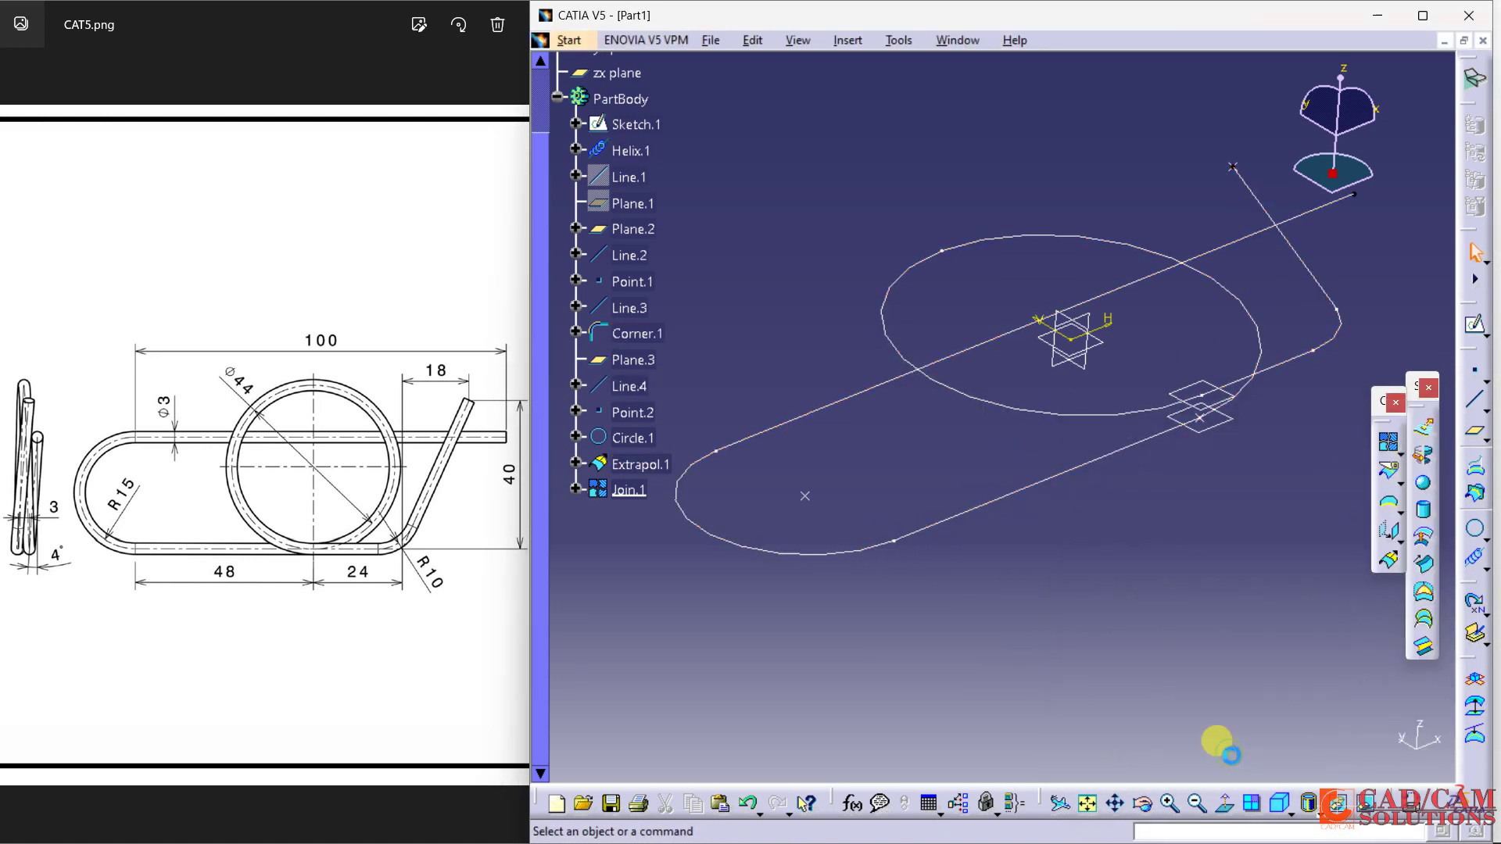
Sweep a Center and radius circular surface along Join.1 with a radius of 1.5 mm
{"action": "mouse_move", "coordinate": [1157, 532]}
{"action": "middle_mouse_down"}
{"action": "mouse_move", "coordinate": [1126, 435]}
{"action": "mouse_move", "coordinate": [1162, 516]}
{"action": "middle_mouse_up"}
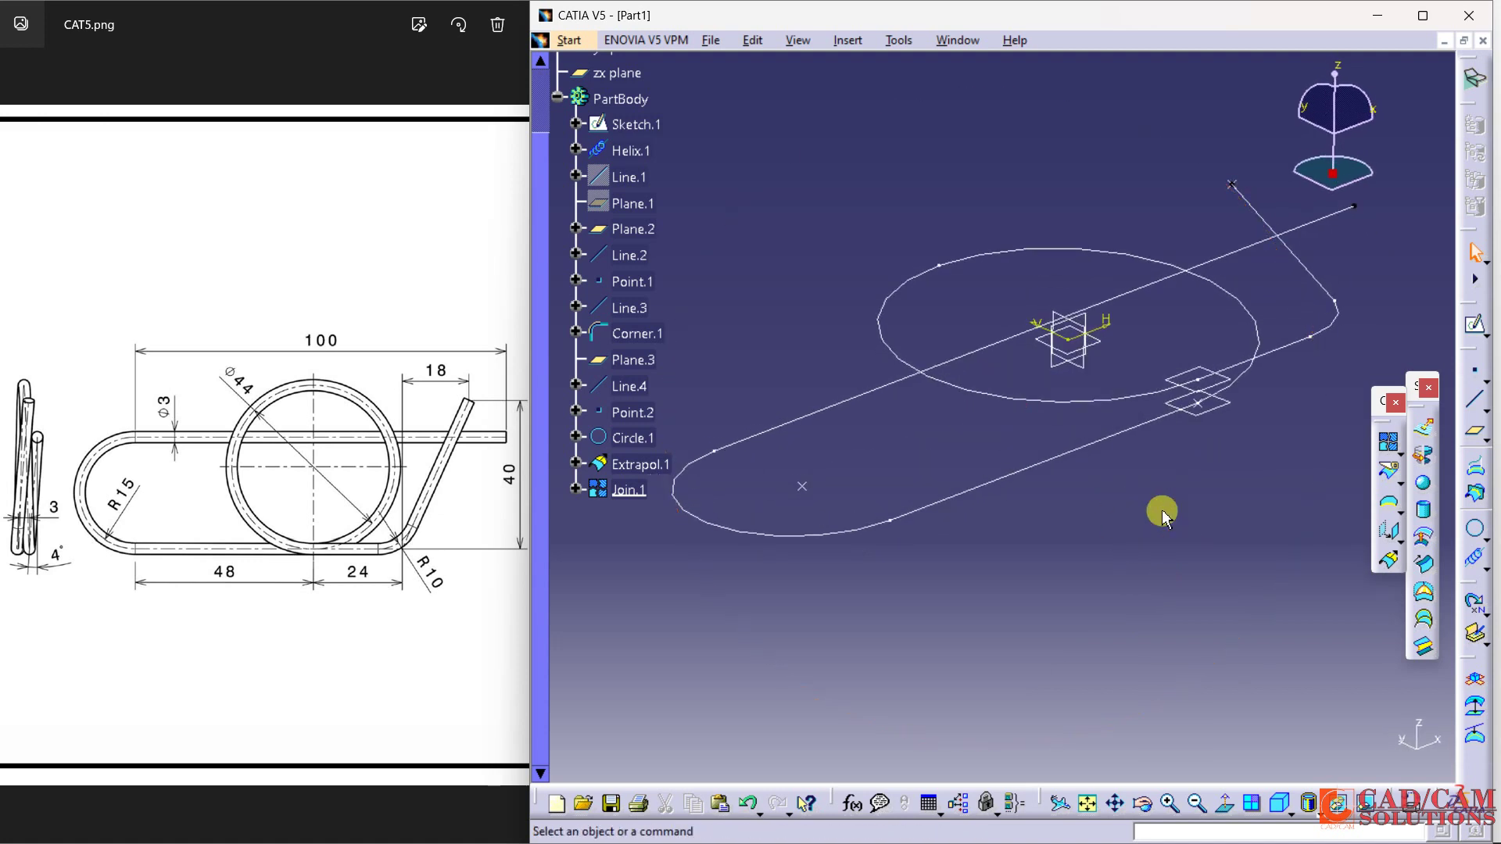
{"action": "left_click", "coordinate": [1424, 565]}
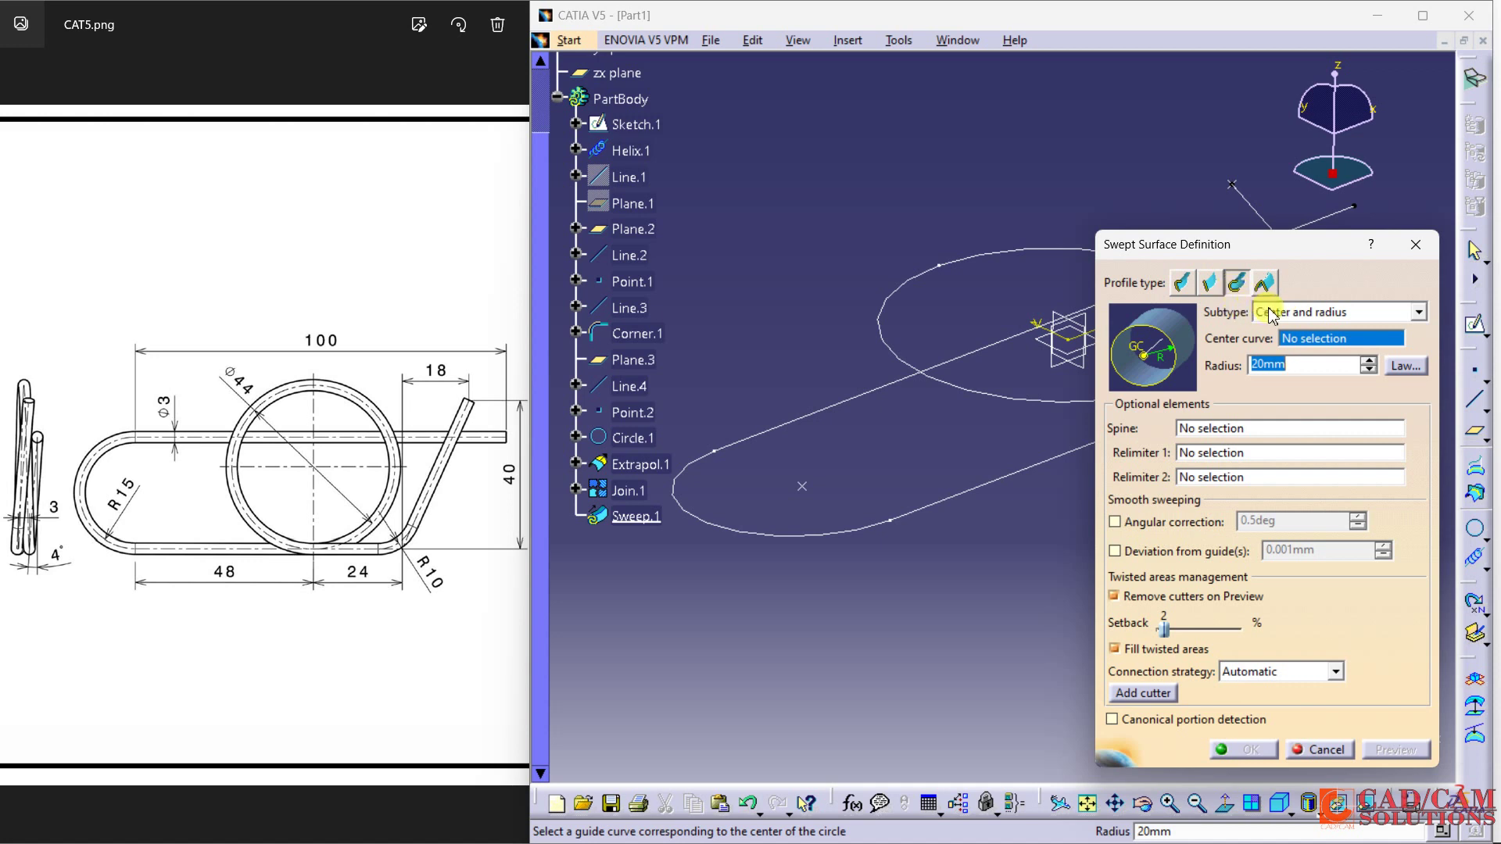
{"action": "left_click", "coordinate": [1003, 470]}
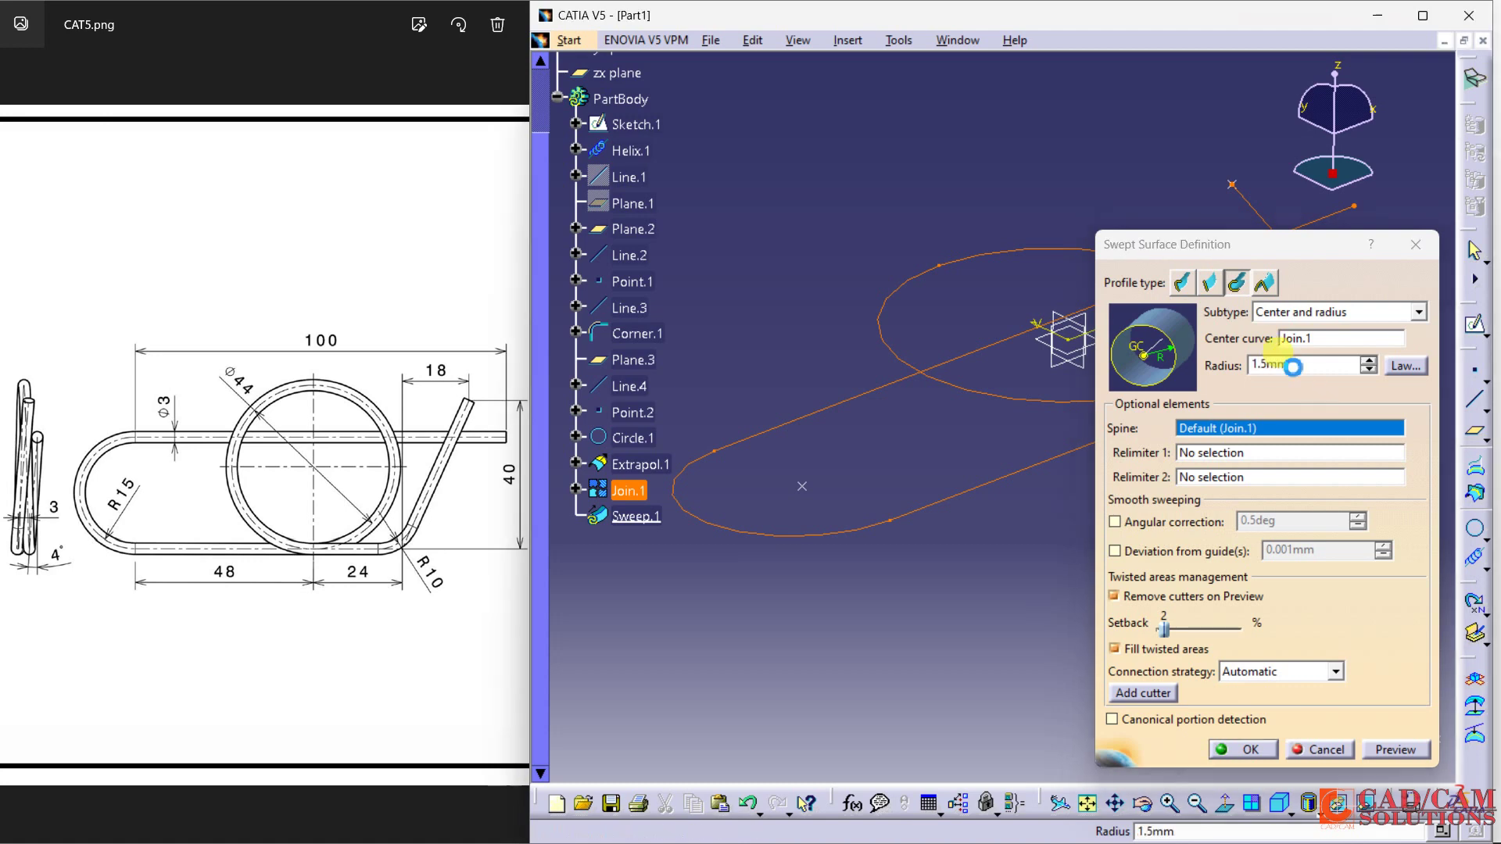
{"action": "key", "text": "Return"}
{"action": "left_click", "coordinate": [1416, 559]}
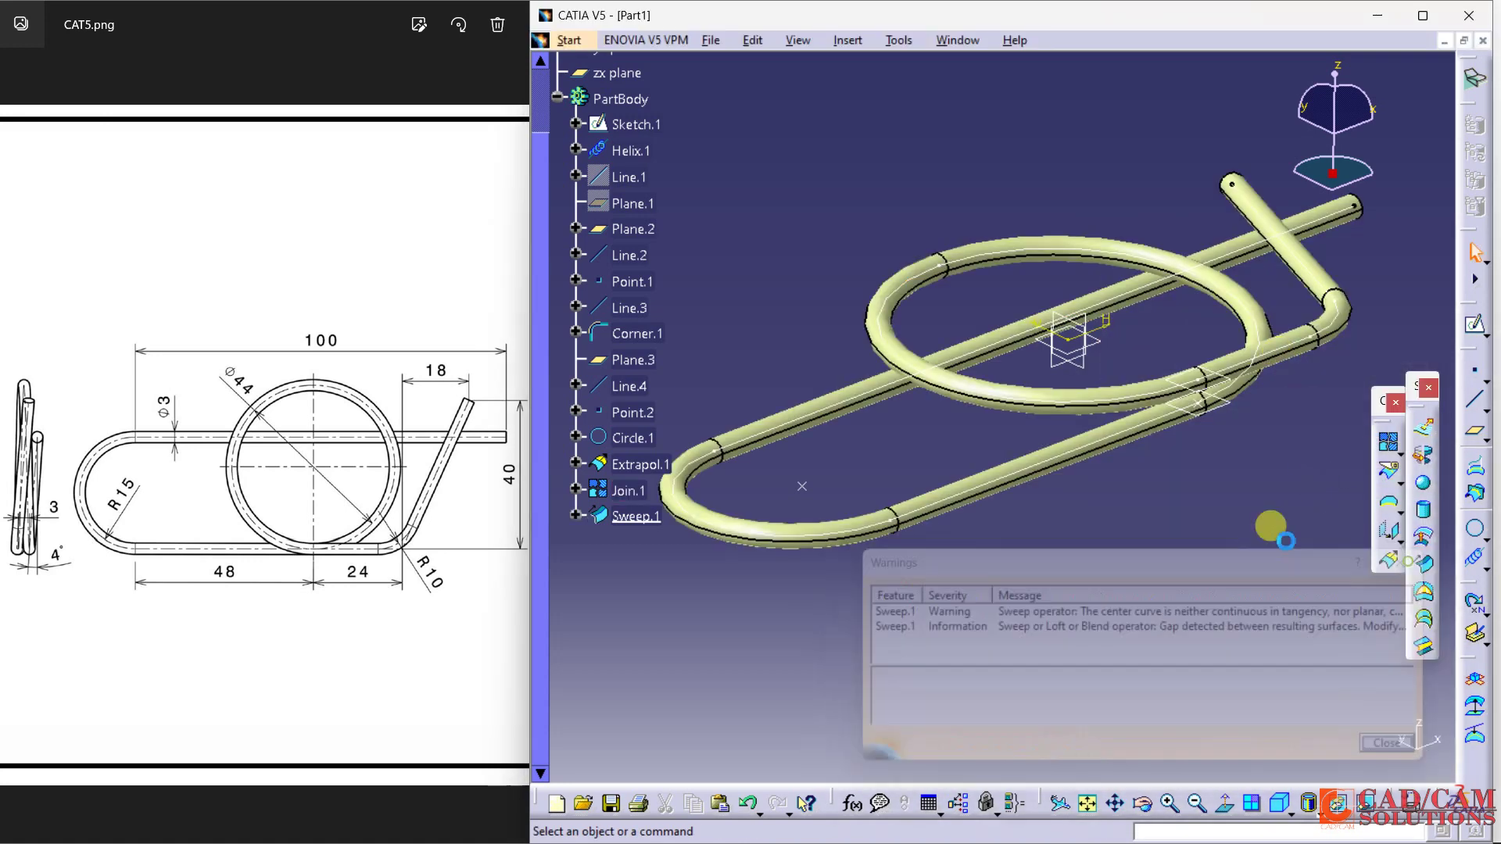
Switch to the Part Design workbench
{"action": "middle_click_drag", "start_coordinate": [1274, 526], "coordinate": [1223, 562]}
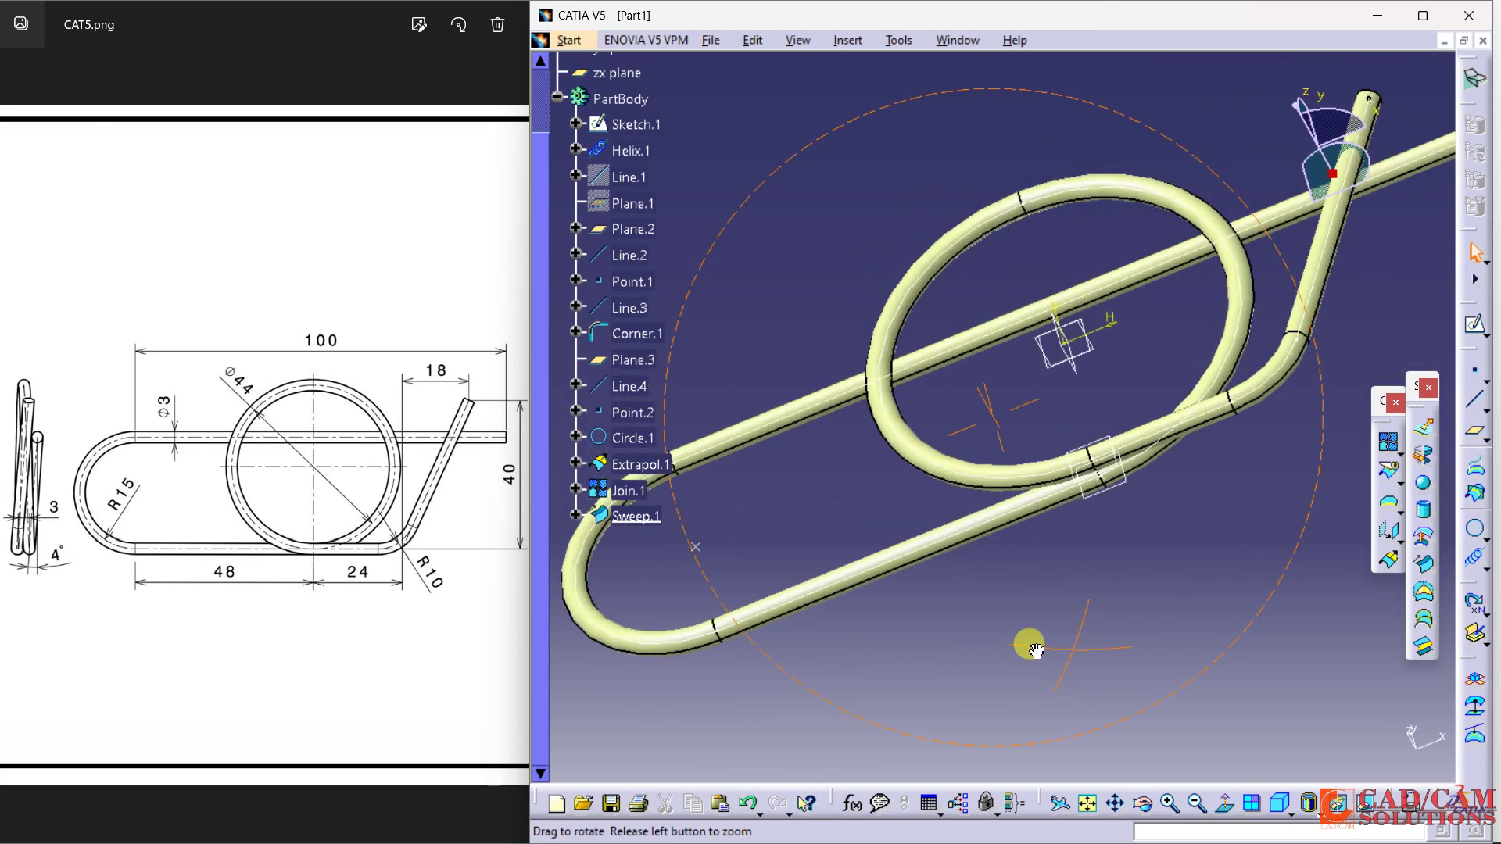
{"action": "mouse_move", "coordinate": [1018, 643]}
{"action": "middle_mouse_down"}
{"action": "mouse_move", "coordinate": [1189, 529]}
{"action": "mouse_move", "coordinate": [1048, 694]}
{"action": "mouse_move", "coordinate": [985, 552]}
{"action": "mouse_move", "coordinate": [1014, 532]}
{"action": "mouse_move", "coordinate": [1033, 586]}
{"action": "mouse_move", "coordinate": [1099, 617]}
{"action": "mouse_move", "coordinate": [1157, 705]}
{"action": "mouse_move", "coordinate": [975, 439]}
{"action": "mouse_move", "coordinate": [1029, 546]}
{"action": "mouse_move", "coordinate": [941, 539]}
{"action": "mouse_move", "coordinate": [1168, 494]}
{"action": "mouse_move", "coordinate": [992, 494]}
{"action": "middle_mouse_up"}
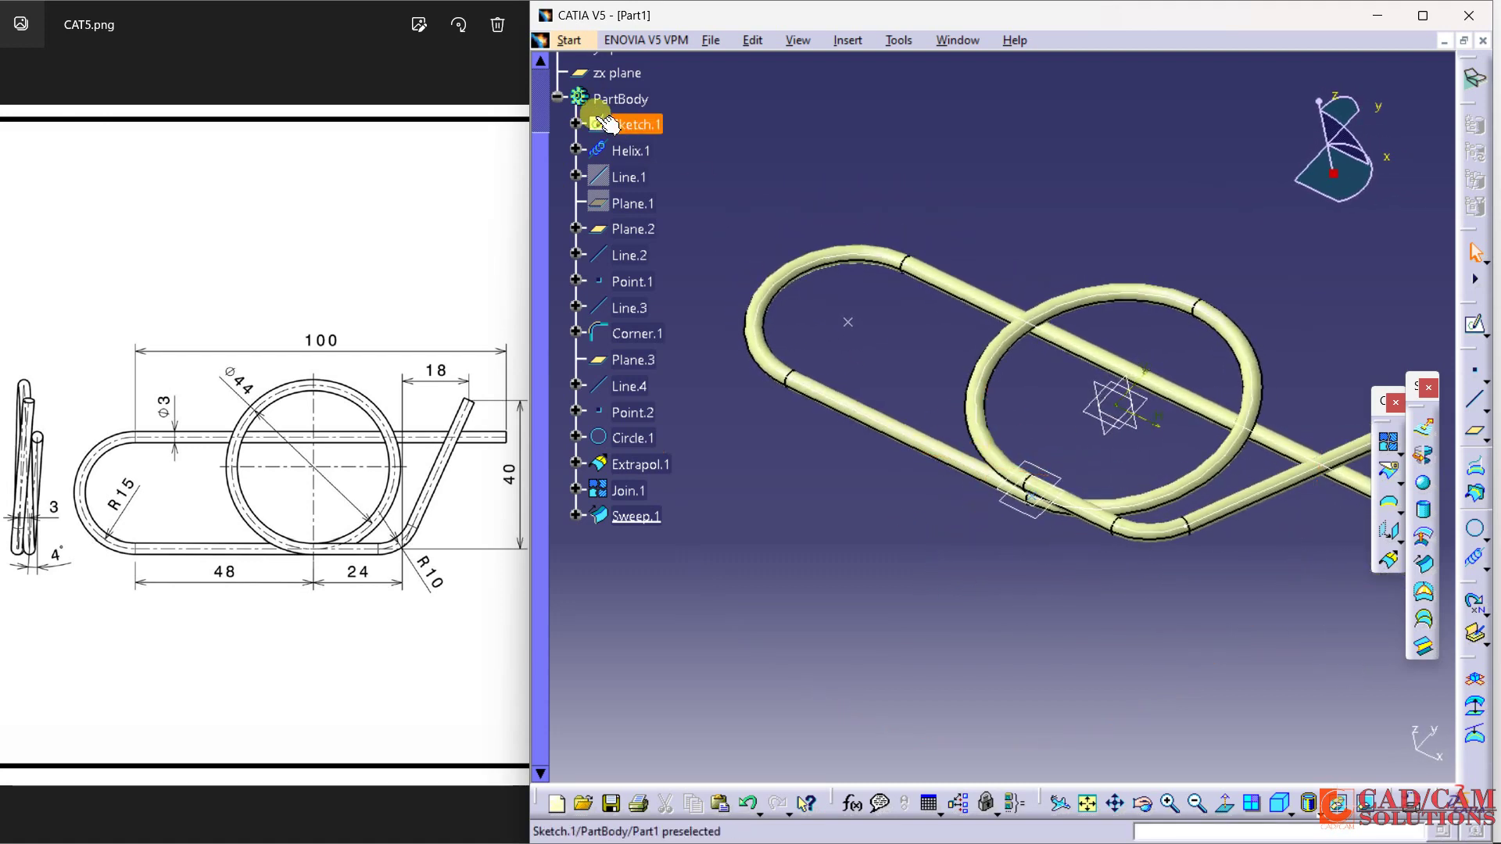
{"action": "left_click", "coordinate": [570, 40]}
{"action": "mouse_move", "coordinate": [623, 101]}
{"action": "left_click", "coordinate": [905, 90]}
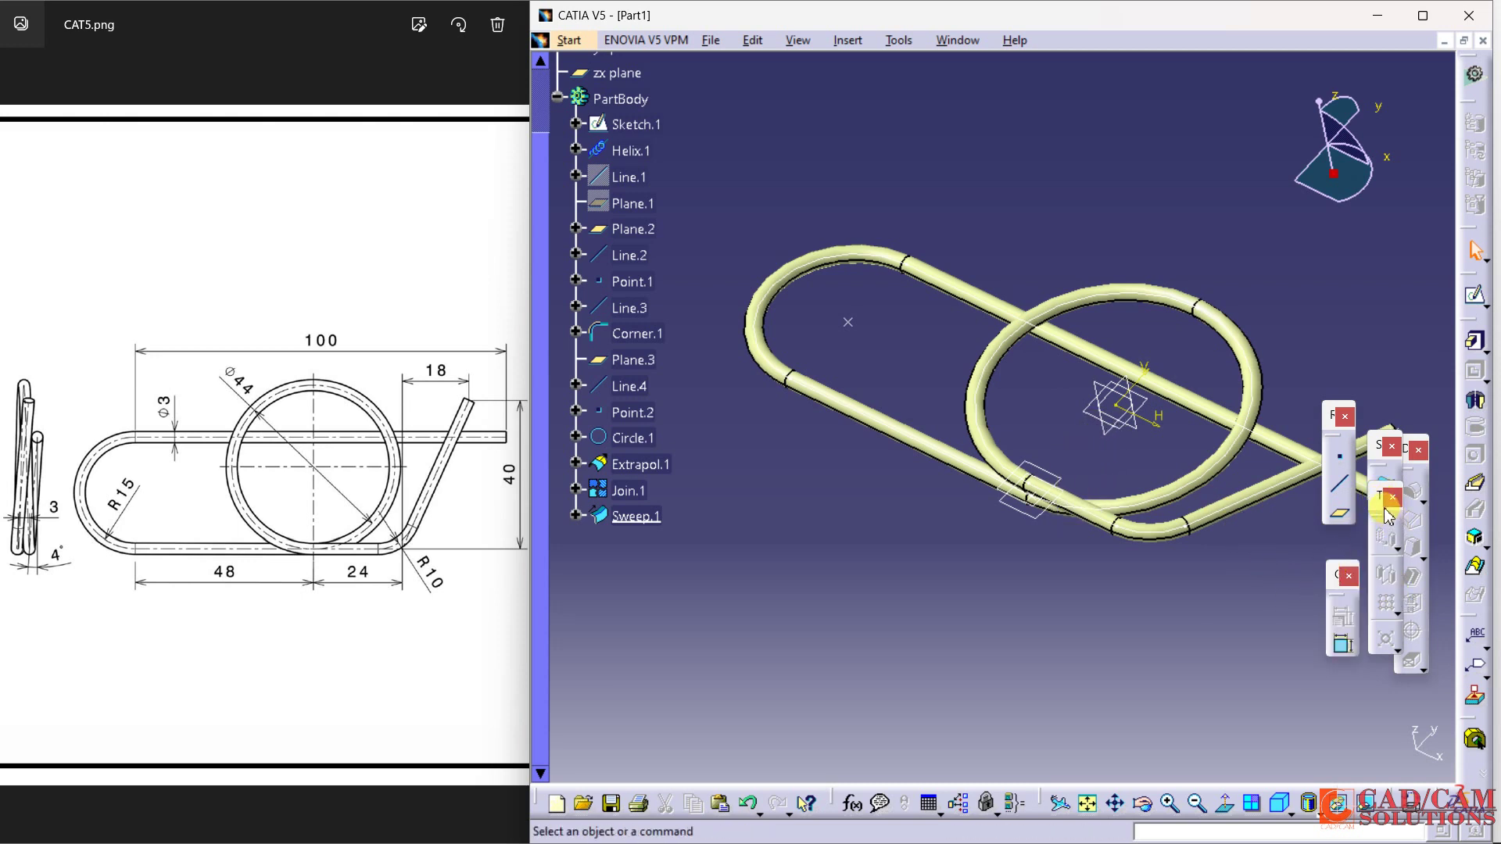
Turn the swept wire surface into a solid with Close Surface
{"action": "left_click_drag", "start_coordinate": [1316, 577], "coordinate": [1317, 576]}
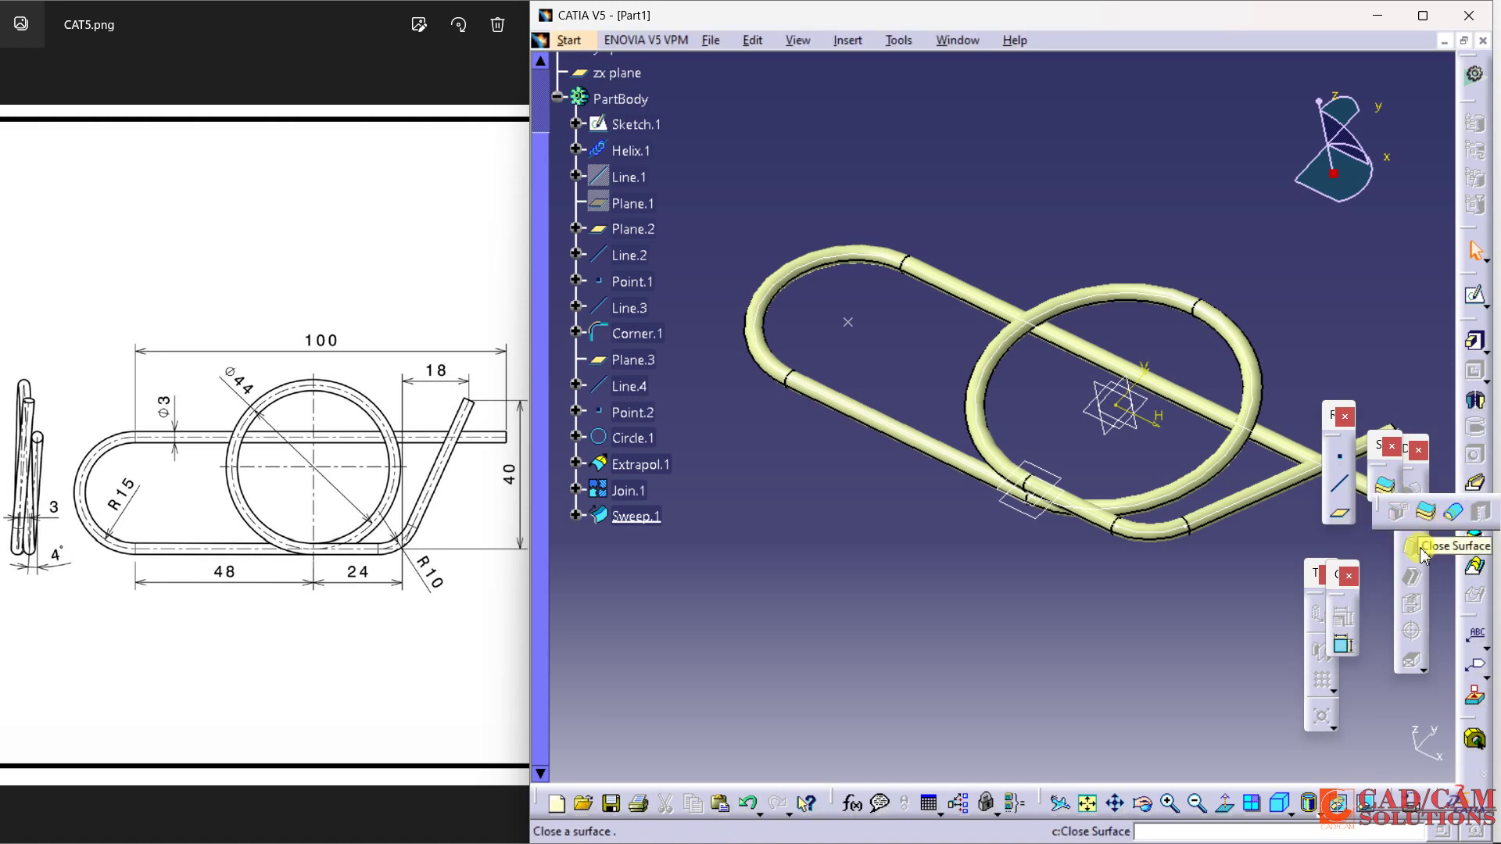
{"action": "left_click", "coordinate": [1400, 574]}
{"action": "left_click", "coordinate": [1229, 507]}
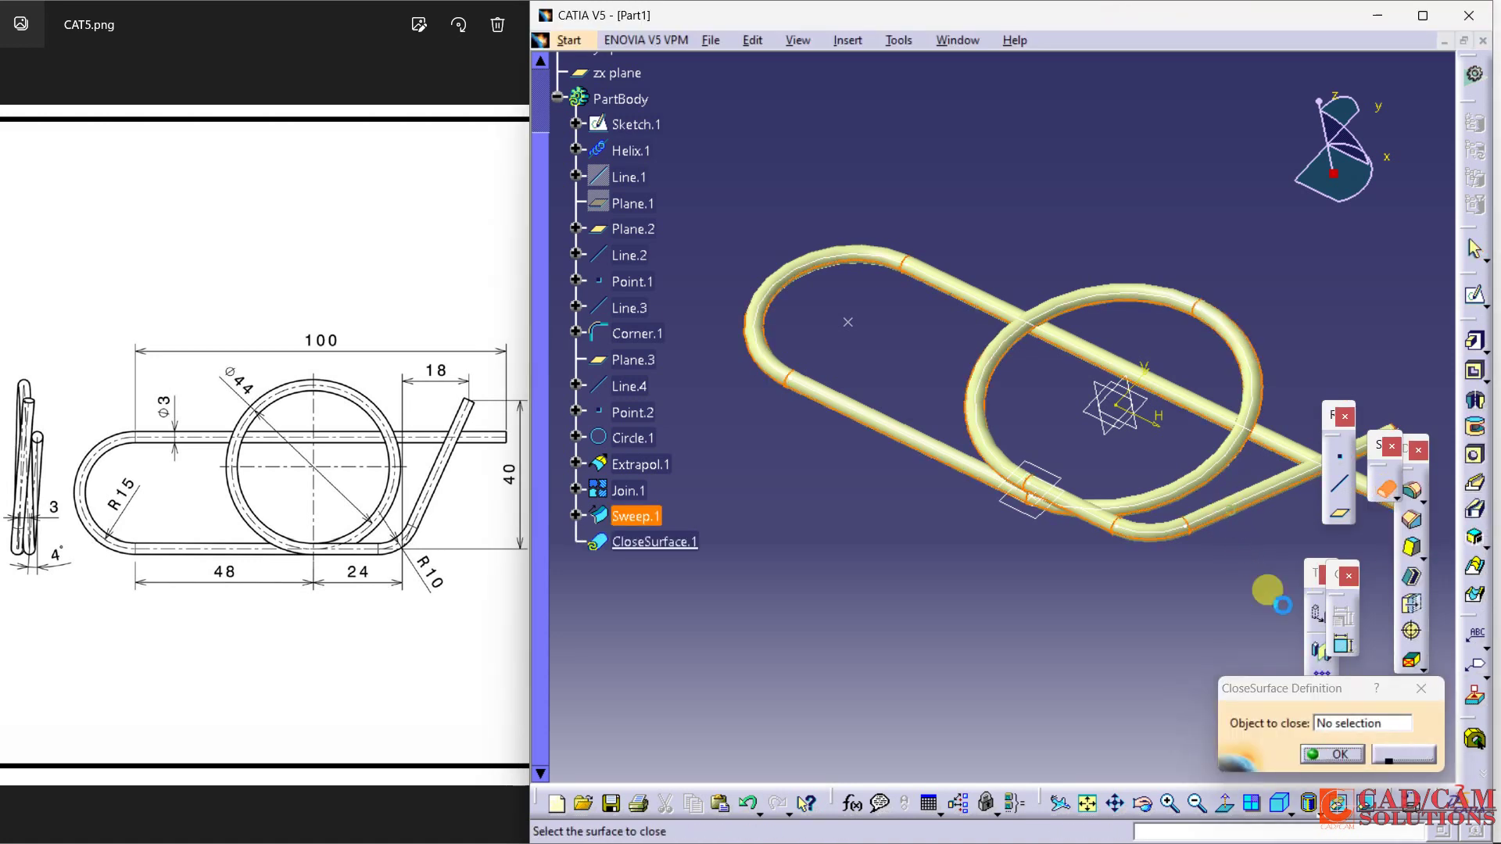
{"action": "left_click", "coordinate": [1329, 757]}
Hide the Sweep.1 surface and maximize the CATIA window
{"action": "right_click", "coordinate": [663, 528]}
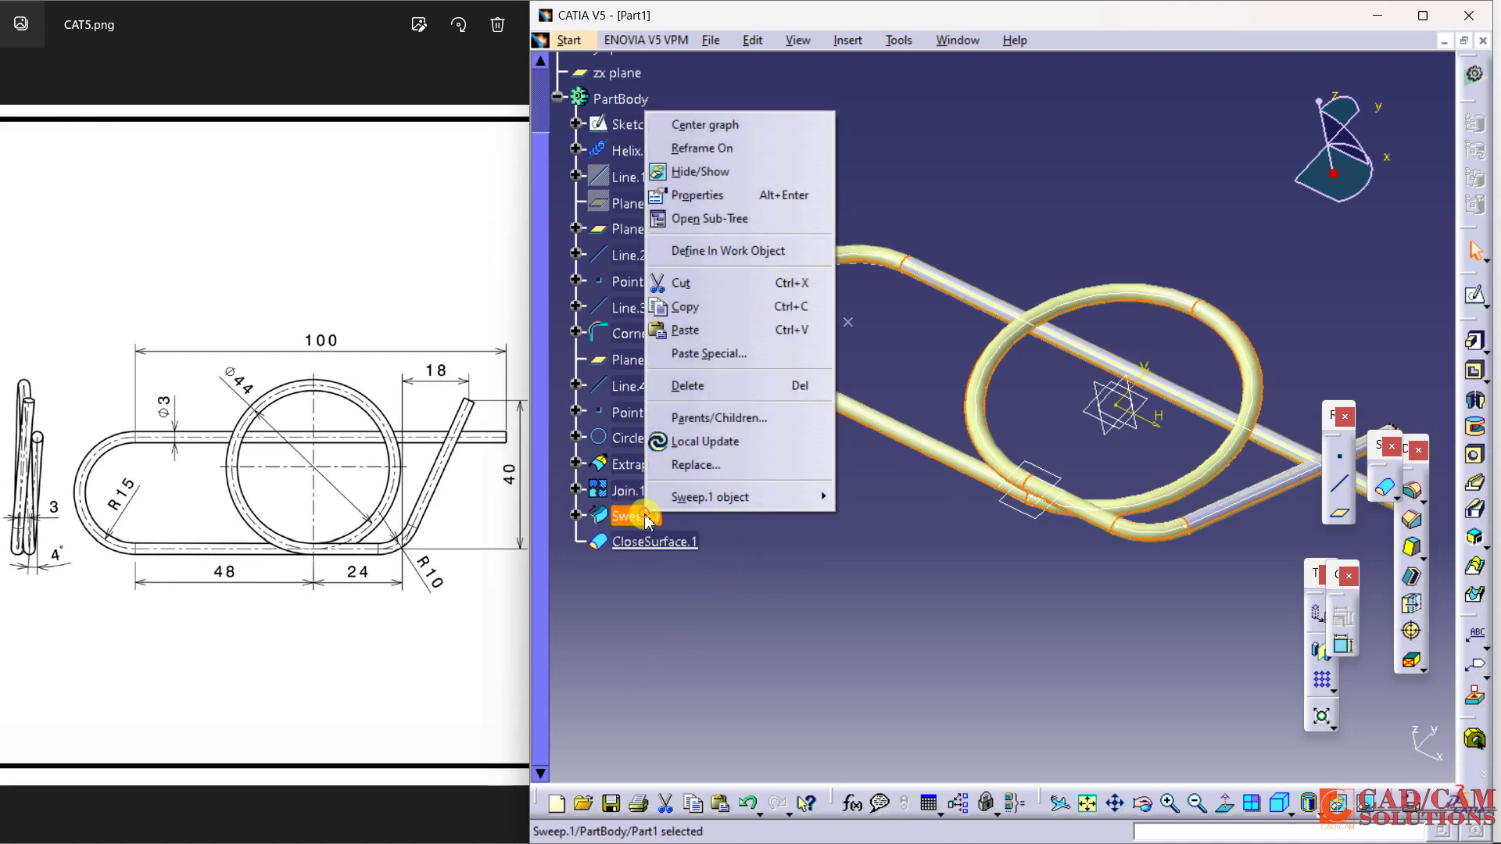
{"action": "left_click", "coordinate": [711, 167]}
{"action": "middle_click_drag", "start_coordinate": [1028, 556], "coordinate": [994, 558]}
{"action": "left_click", "coordinate": [1421, 17]}
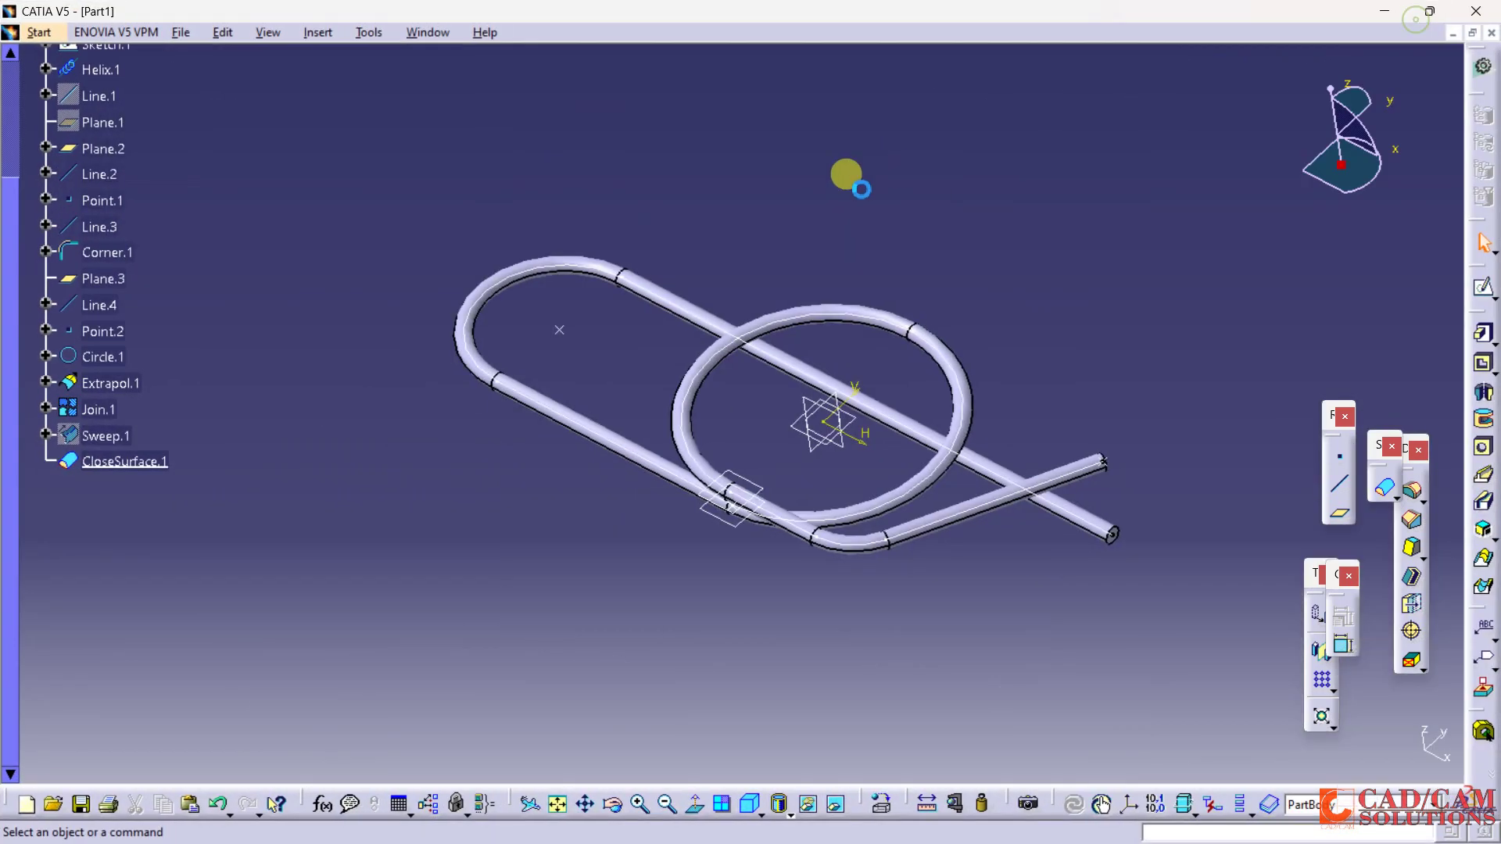
Hide all sketches and all curves in the part
{"action": "middle_click_drag", "start_coordinate": [769, 500], "coordinate": [792, 431]}
{"action": "left_click", "coordinate": [402, 35]}
{"action": "mouse_move", "coordinate": [366, 36]}
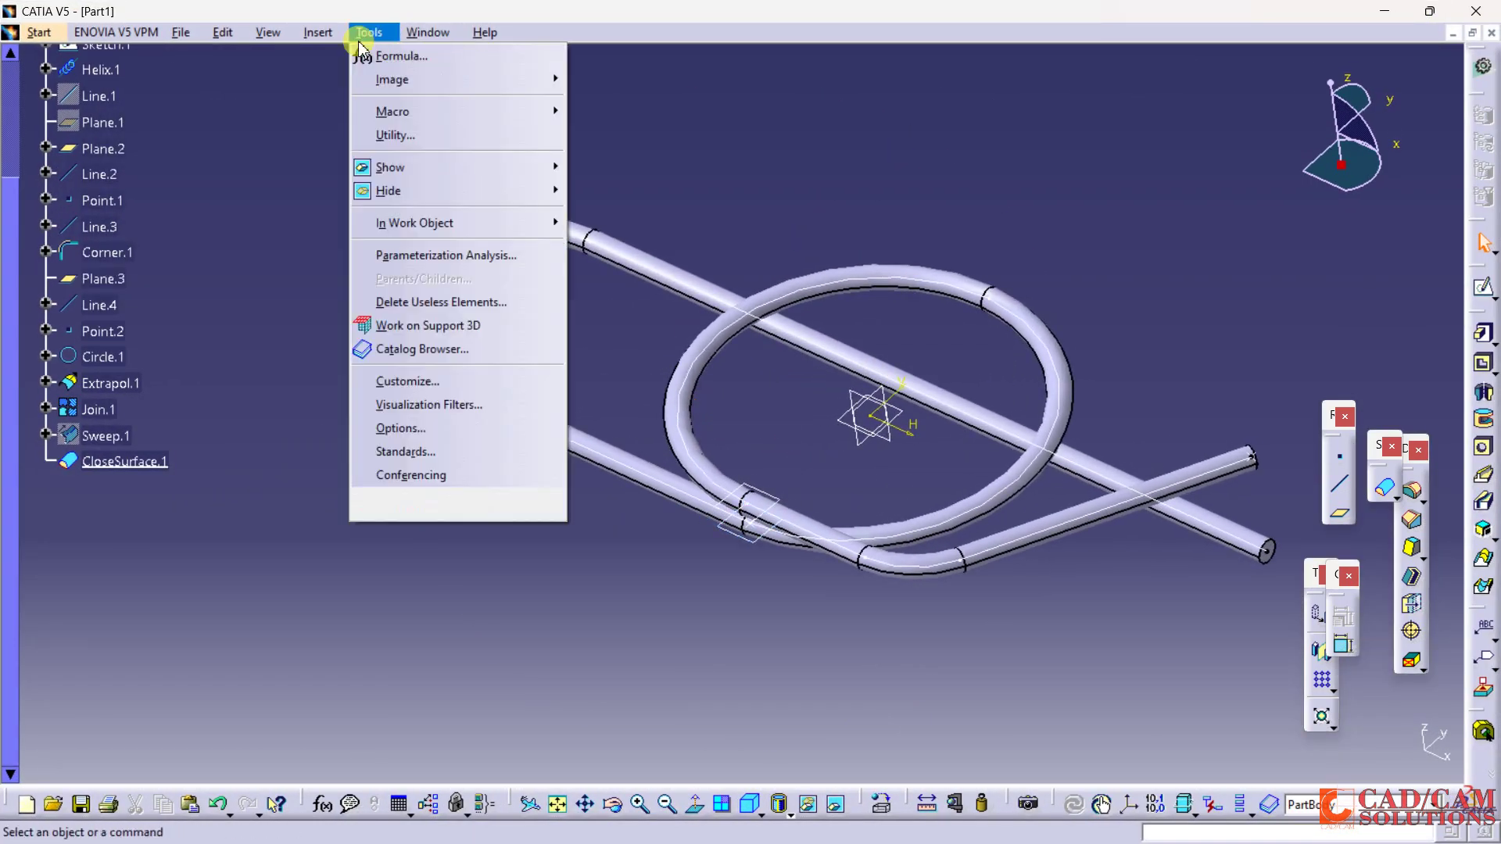
{"action": "mouse_move", "coordinate": [415, 193]}
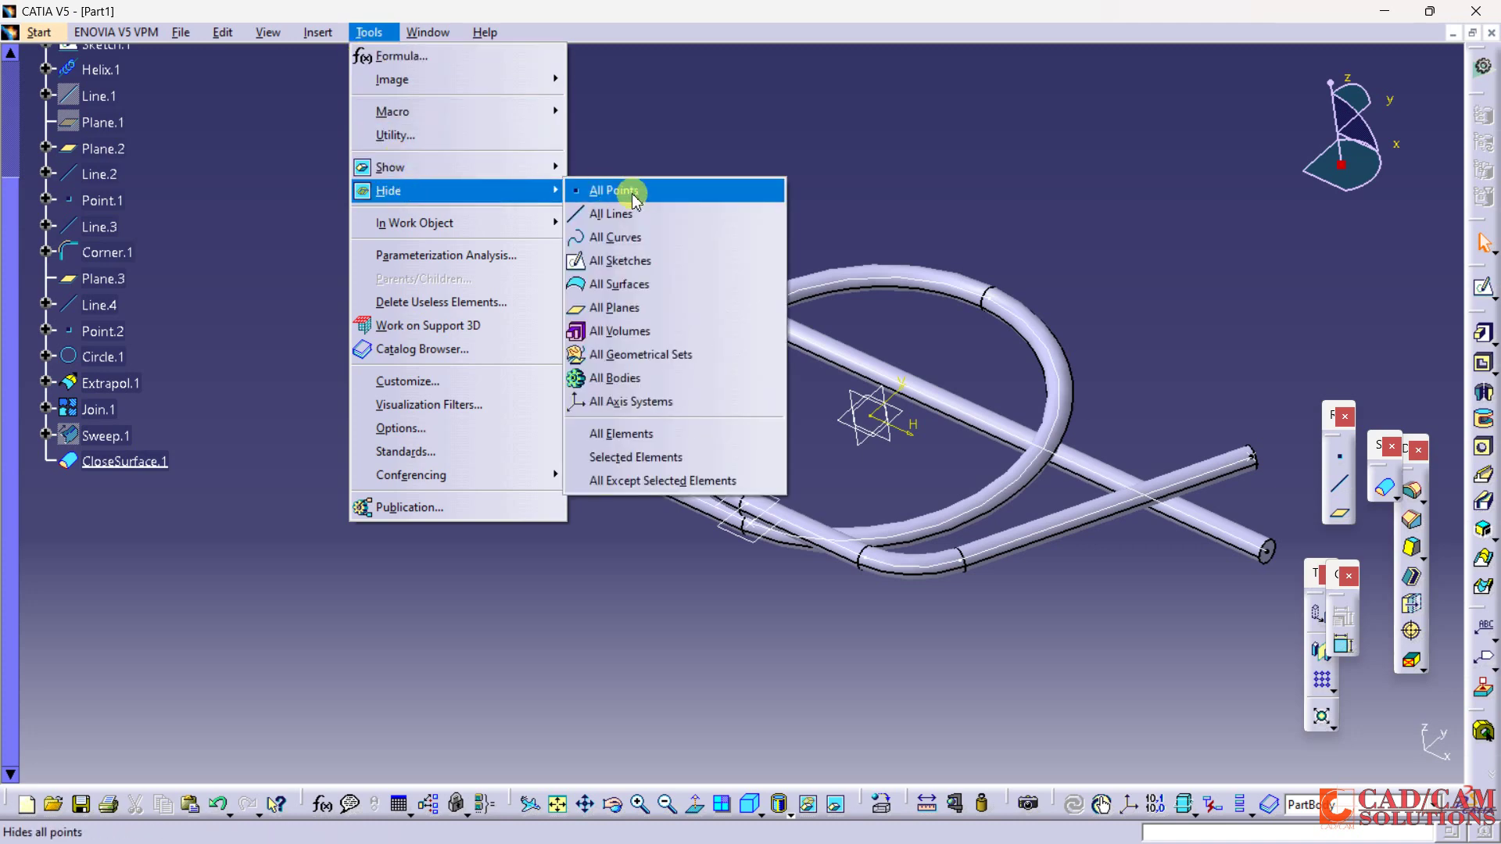
{"action": "left_click", "coordinate": [632, 258]}
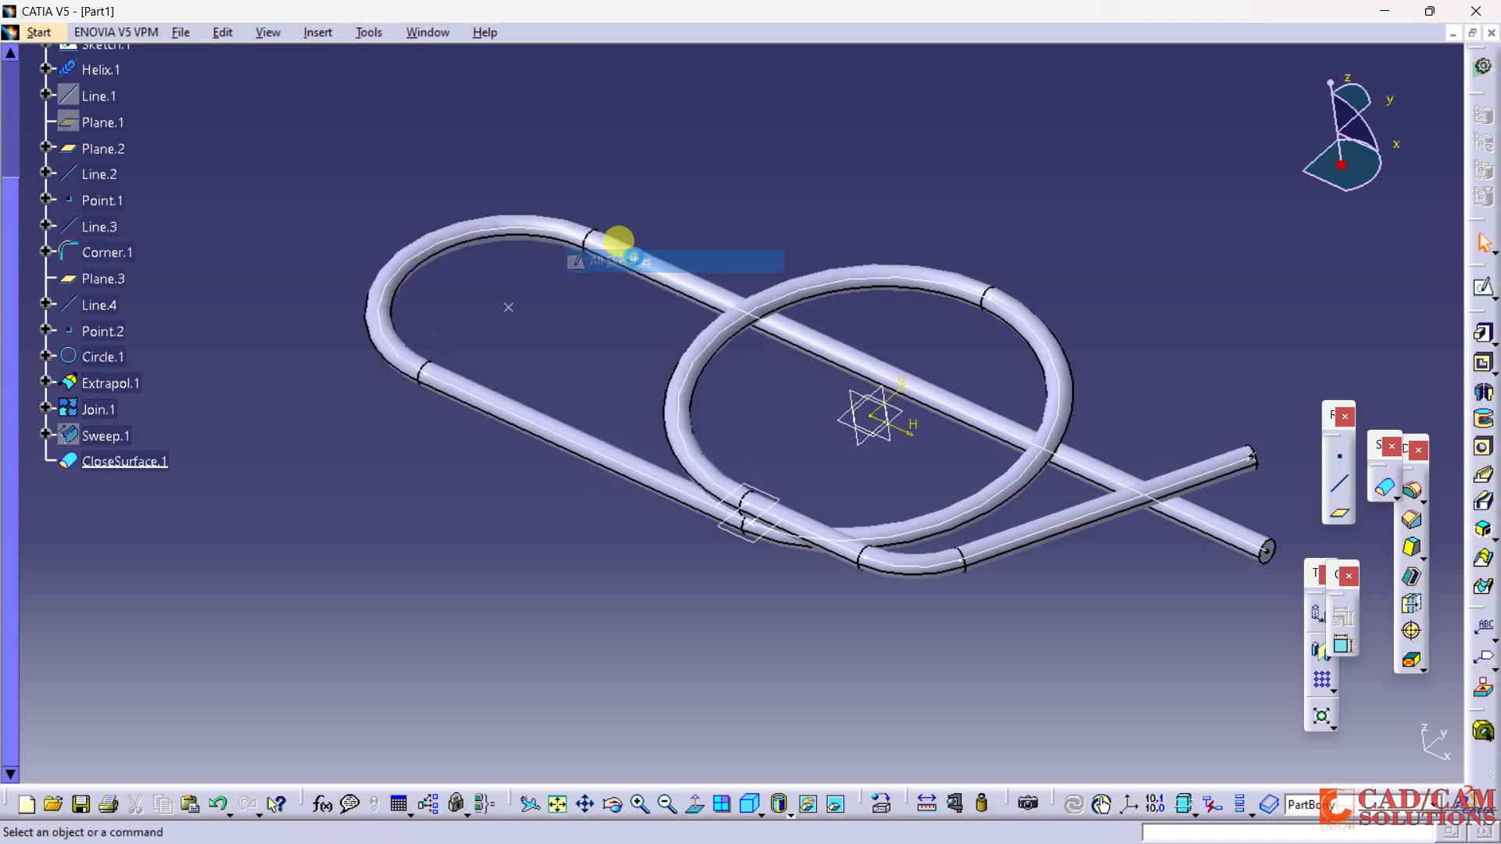
{"action": "left_click", "coordinate": [372, 36]}
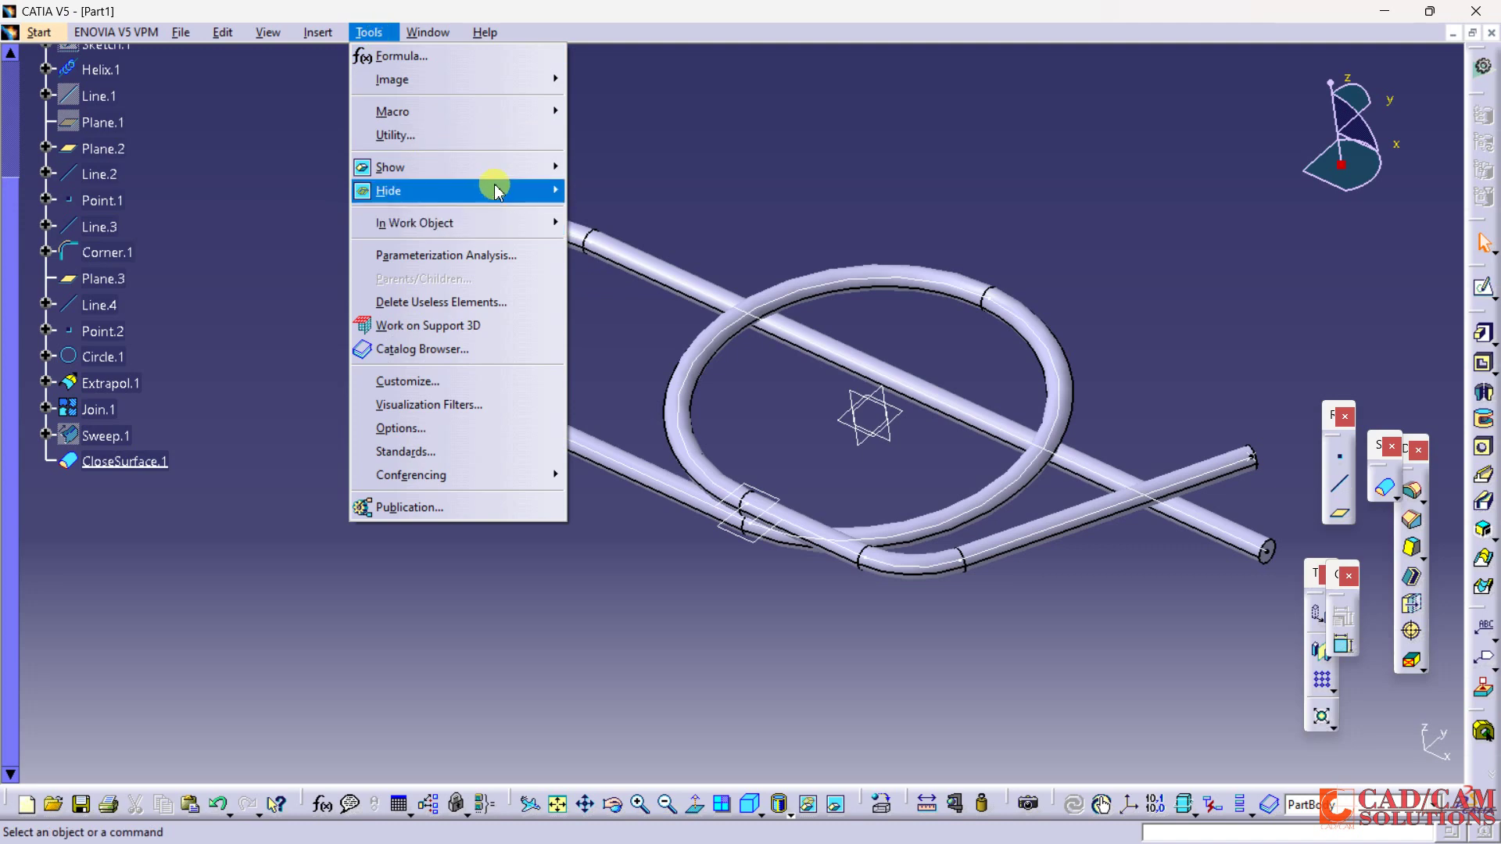
{"action": "mouse_move", "coordinate": [496, 191]}
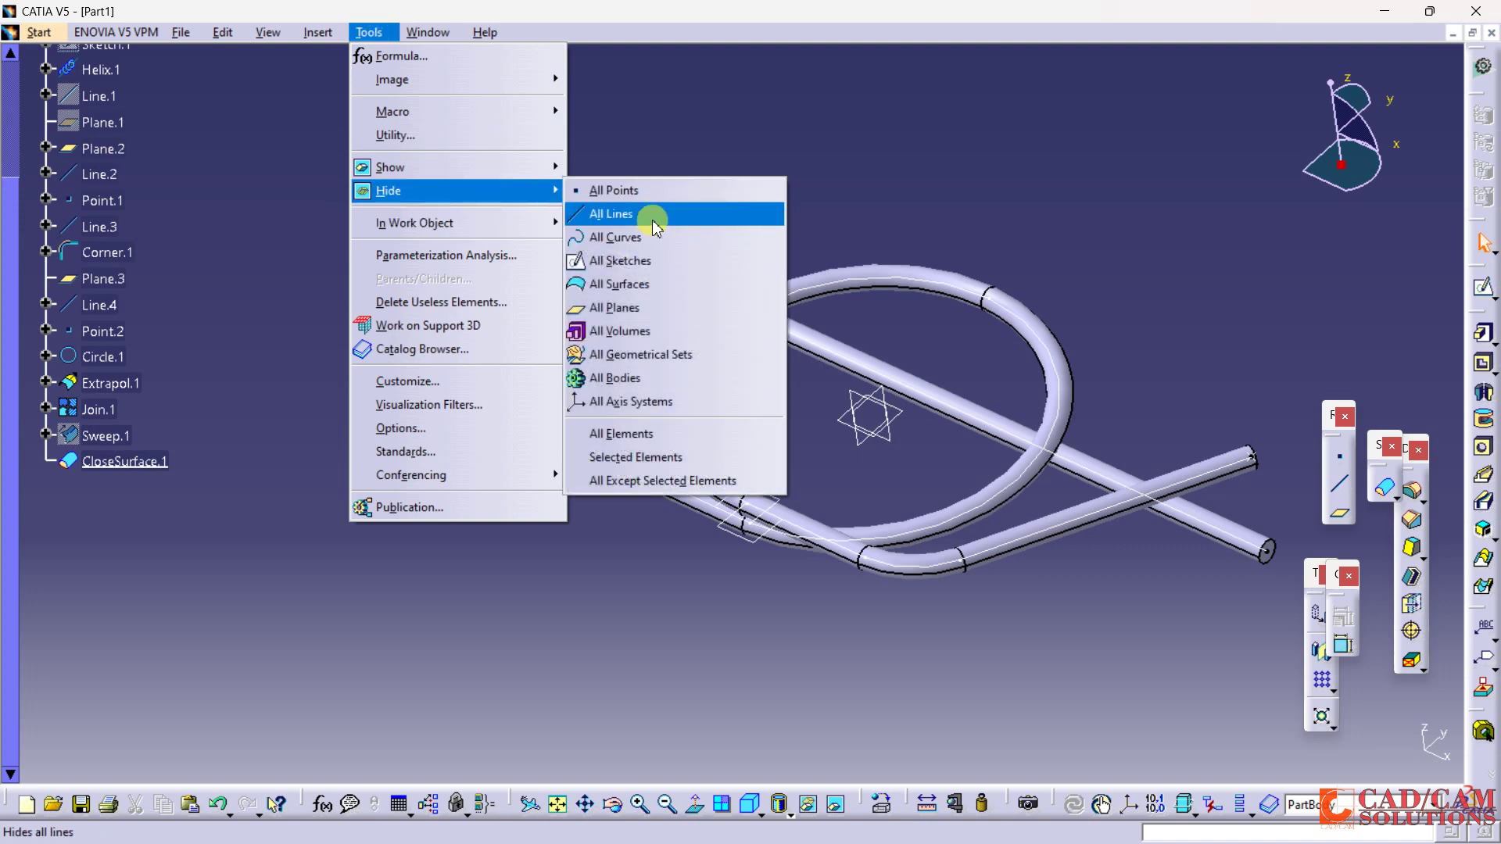
{"action": "left_click", "coordinate": [653, 227]}
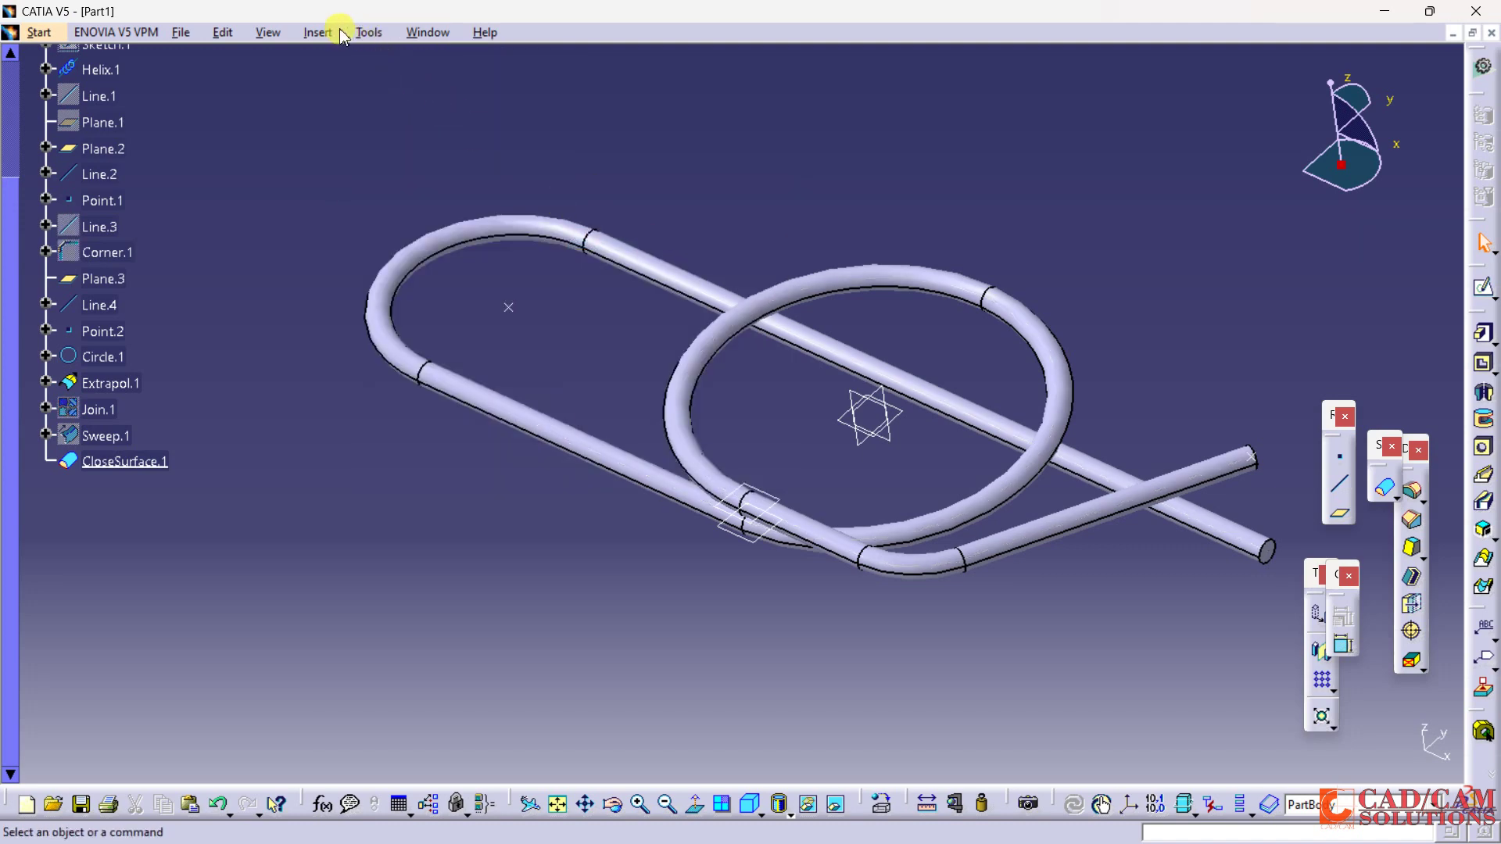
Hide all planes in the part
{"action": "left_click", "coordinate": [365, 33]}
{"action": "mouse_move", "coordinate": [469, 191]}
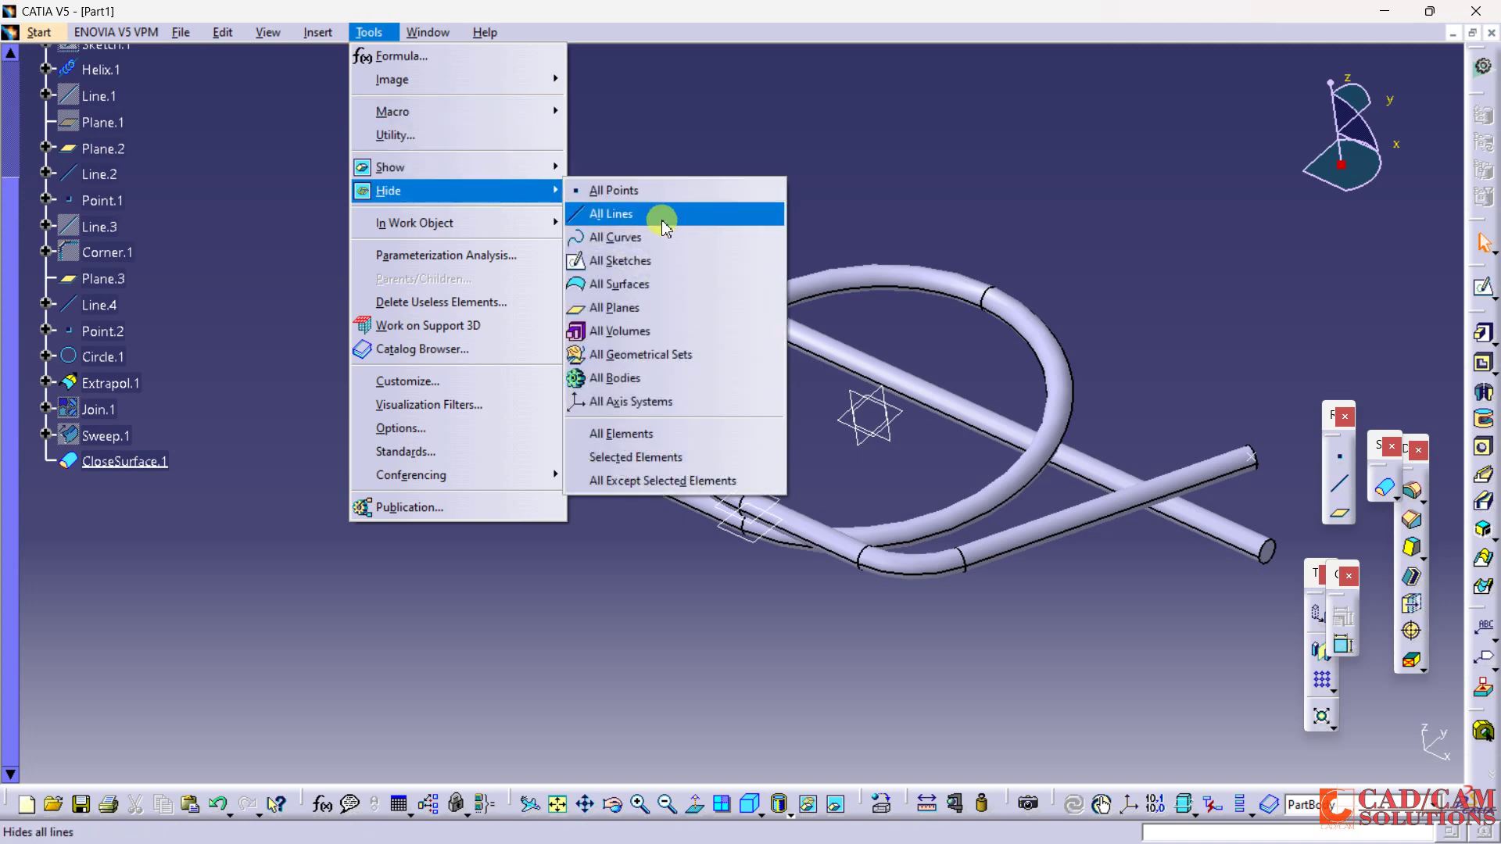
{"action": "left_click", "coordinate": [659, 307]}
{"action": "mouse_move", "coordinate": [659, 307]}
{"action": "middle_mouse_down"}
{"action": "mouse_move", "coordinate": [714, 336]}
{"action": "mouse_move", "coordinate": [805, 245]}
{"action": "mouse_move", "coordinate": [767, 275]}
{"action": "mouse_move", "coordinate": [774, 308]}
{"action": "mouse_move", "coordinate": [647, 303]}
{"action": "mouse_move", "coordinate": [669, 308]}
{"action": "middle_mouse_up"}
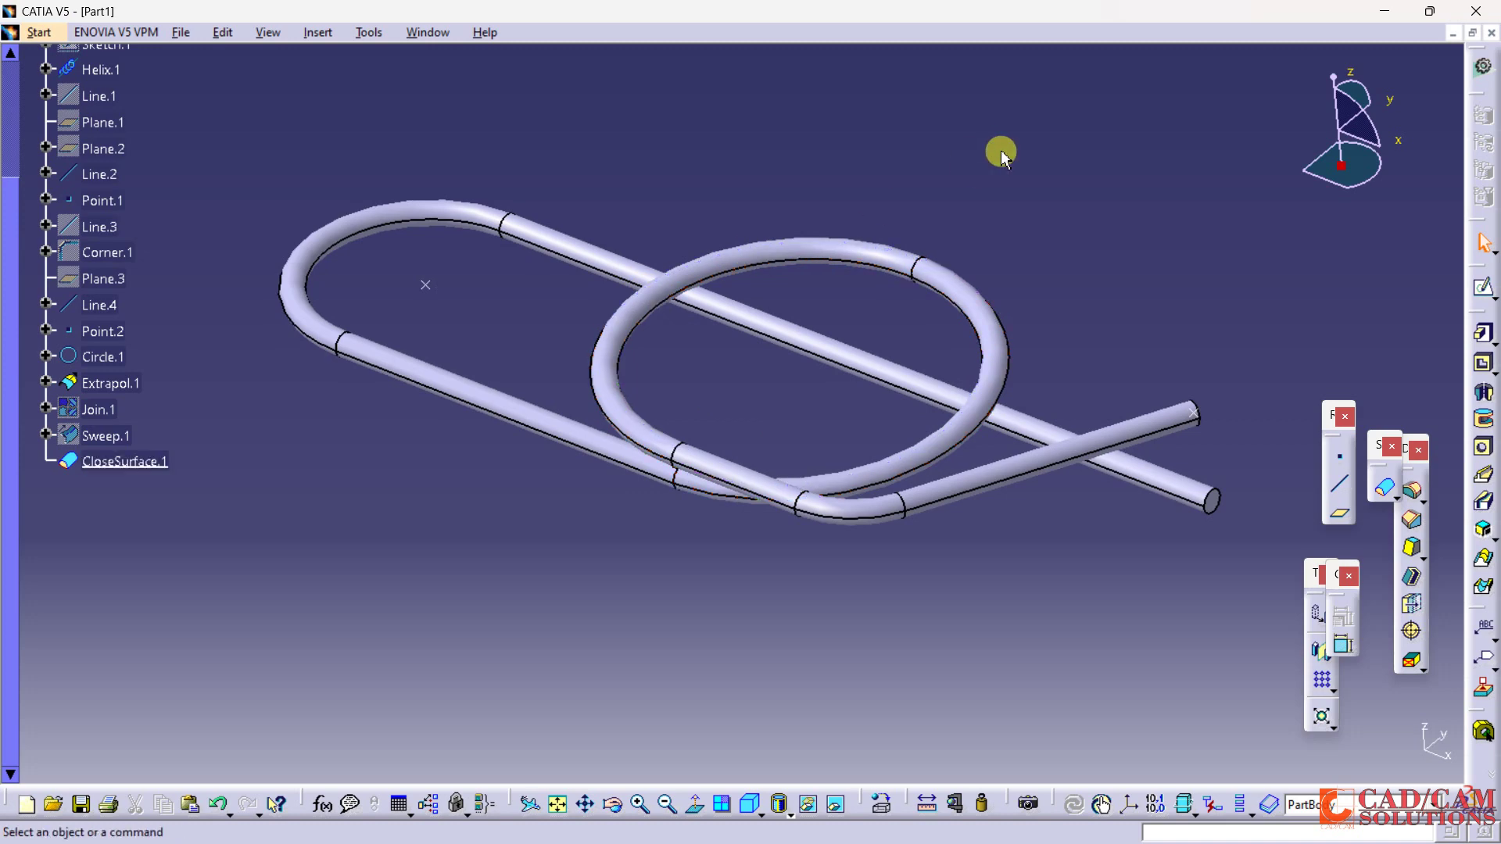